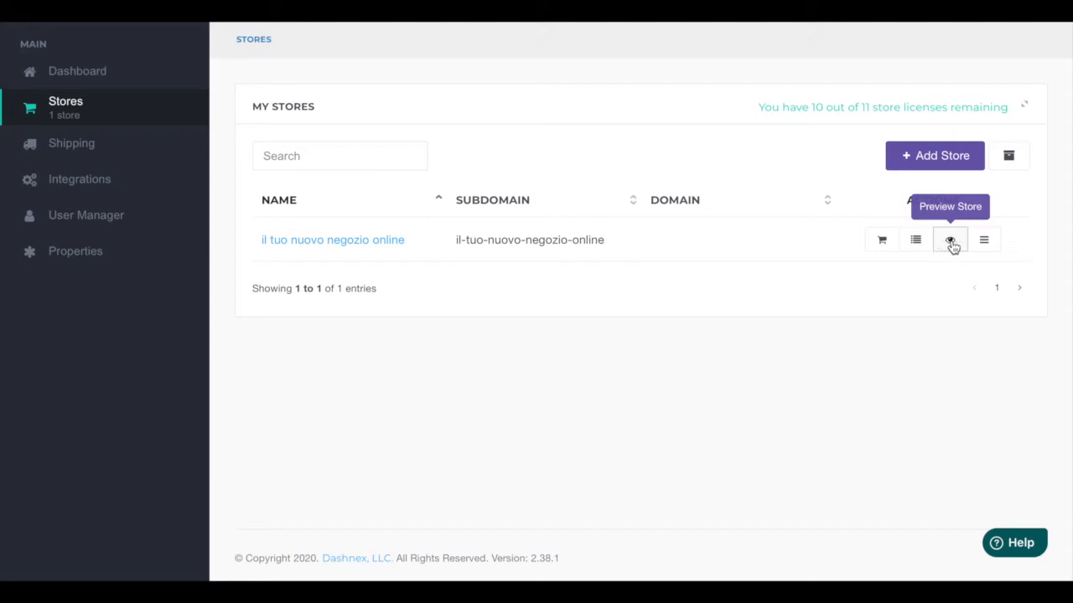
Step: Open the store's product list and start adding a new product manually
{"action": "left_click", "coordinate": [985, 243]}
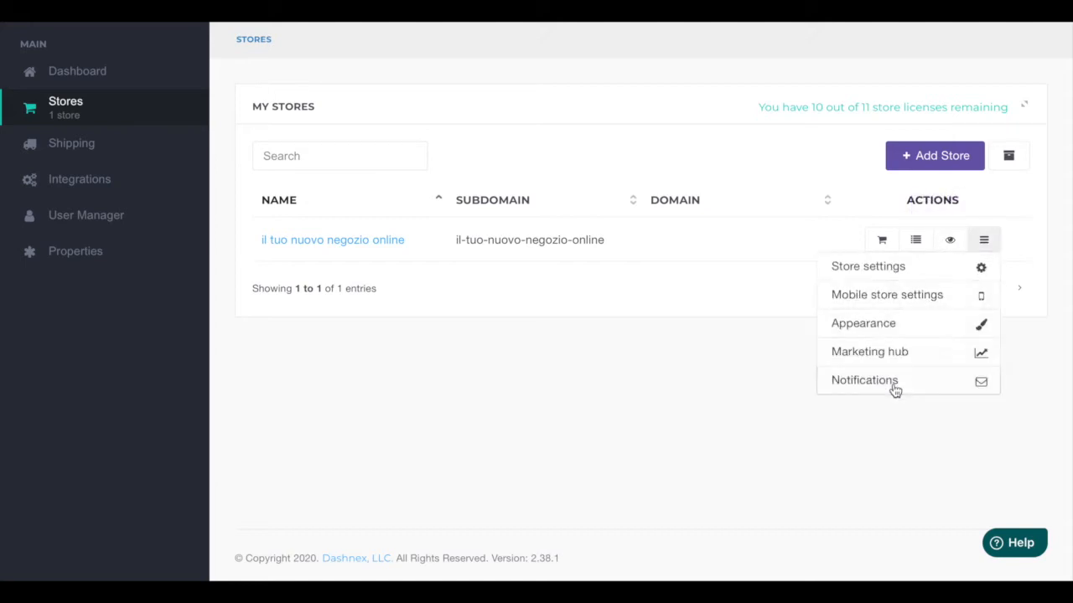
{"action": "left_click", "coordinate": [890, 416]}
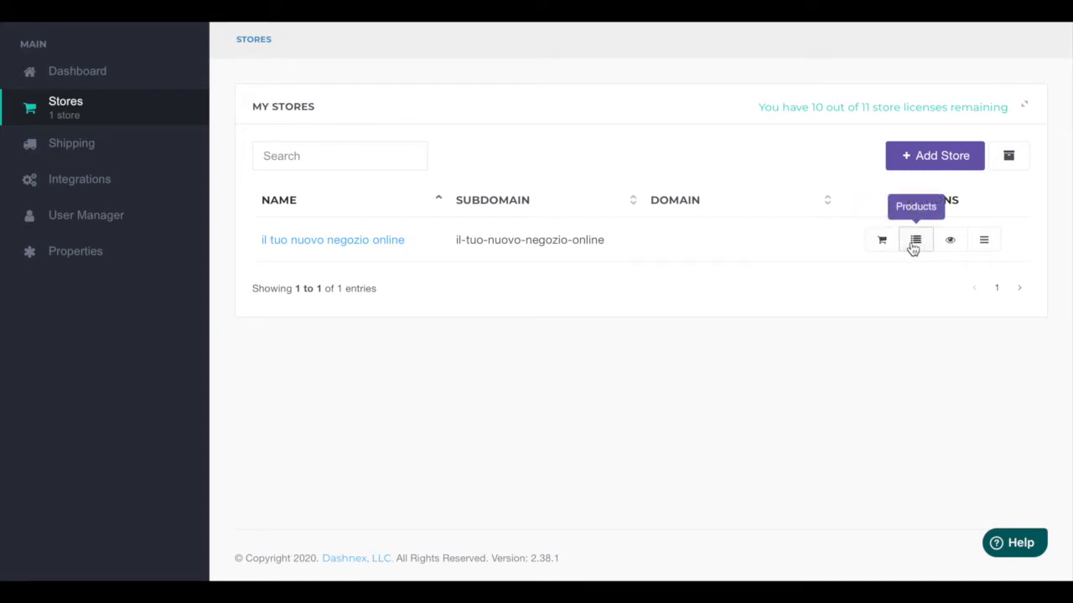
{"action": "left_click", "coordinate": [913, 250]}
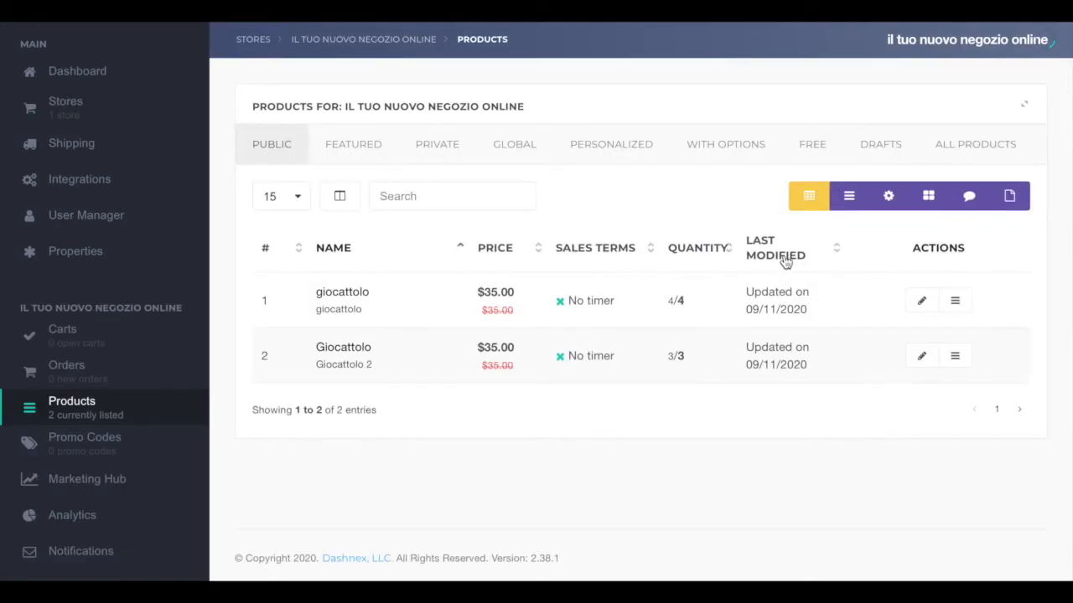
{"action": "left_click", "coordinate": [1007, 196]}
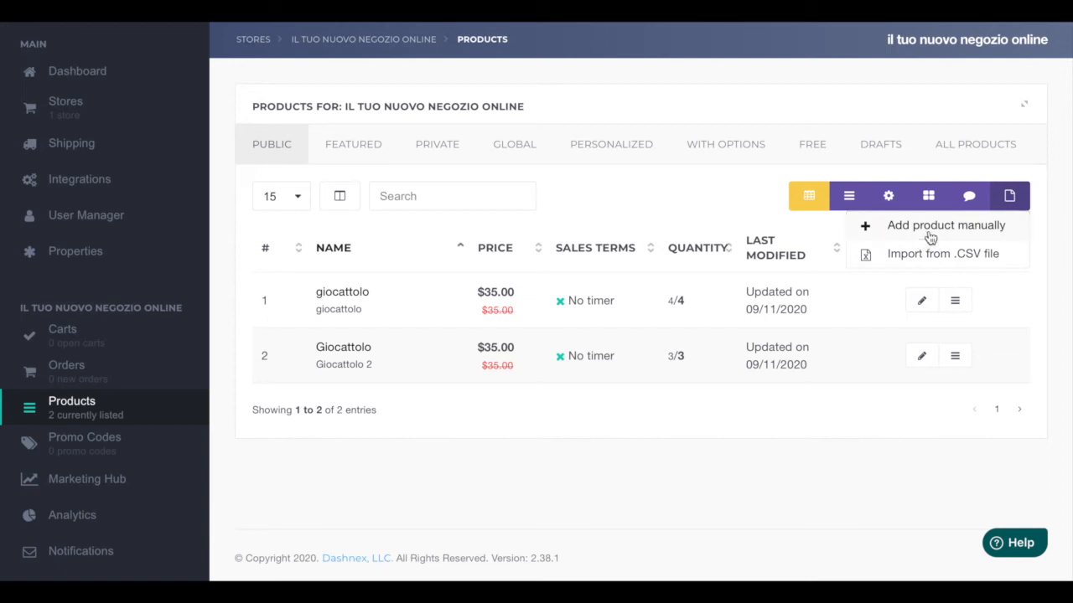
{"action": "left_click", "coordinate": [928, 236]}
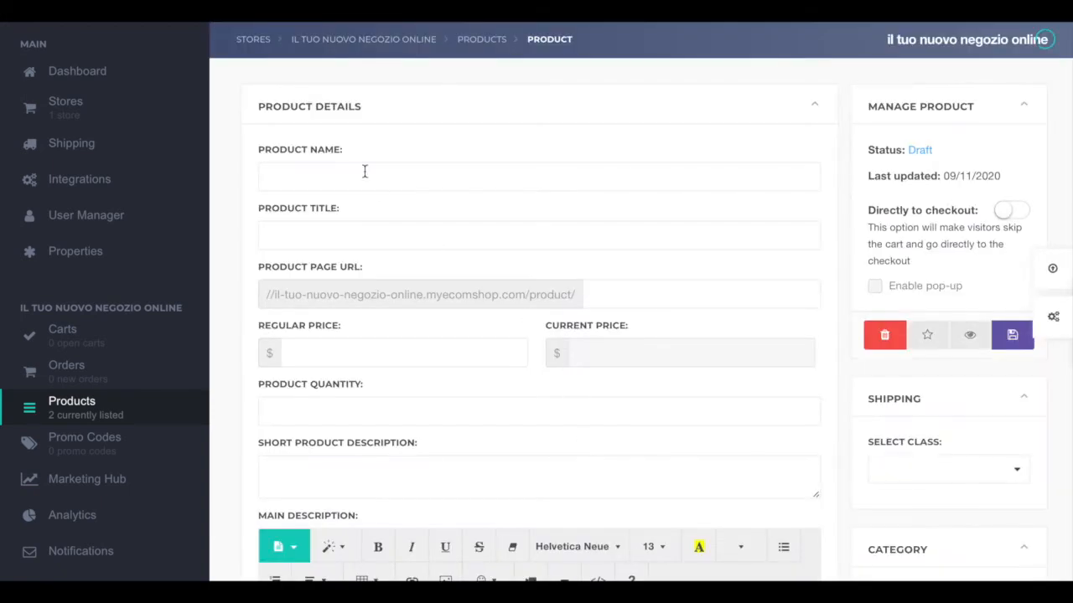
Step: Enter toy as both the product name and the product title
{"action": "left_click", "coordinate": [340, 177]}
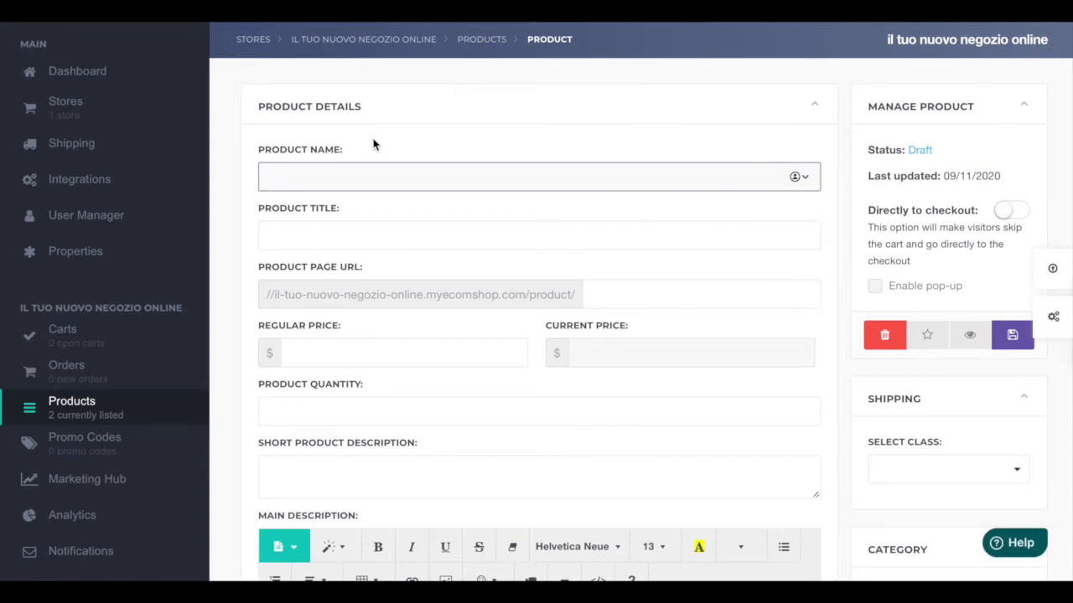
{"action": "type", "text": "toy"}
{"action": "left_click", "coordinate": [305, 232]}
{"action": "type", "text": "toy"}
{"action": "scroll", "coordinate": [332, 338], "scroll_direction": "down", "scroll_amount": 1}
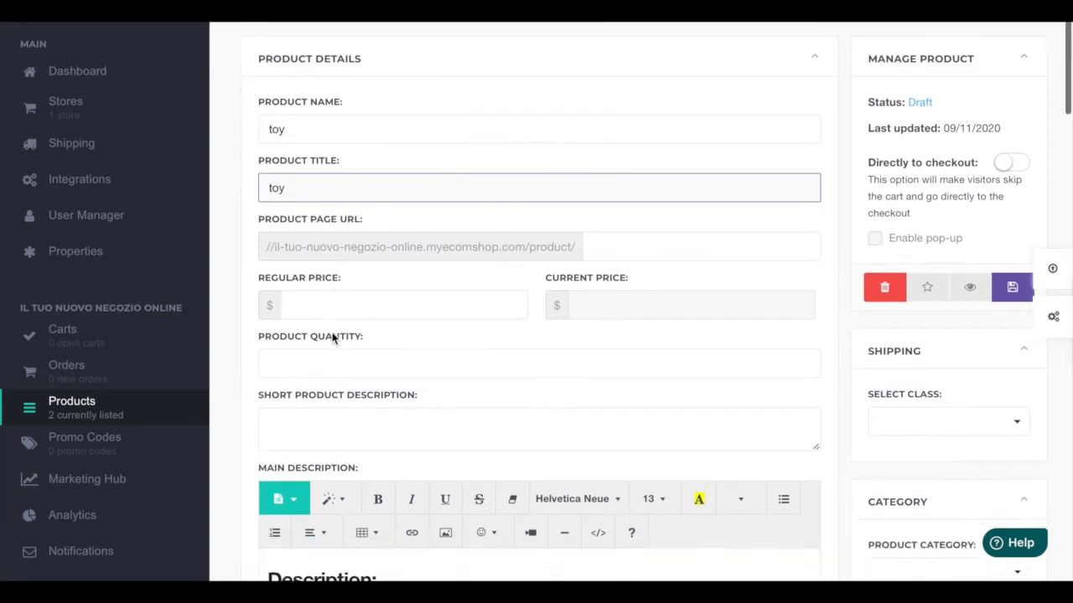
{"action": "left_click", "coordinate": [299, 122]}
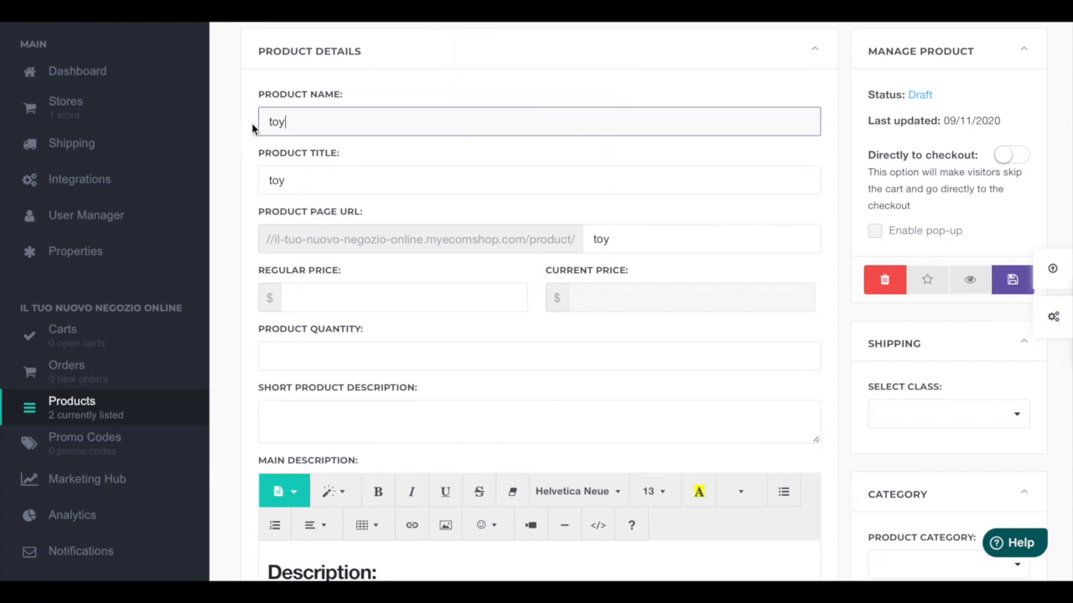
{"action": "left_click", "coordinate": [289, 181]}
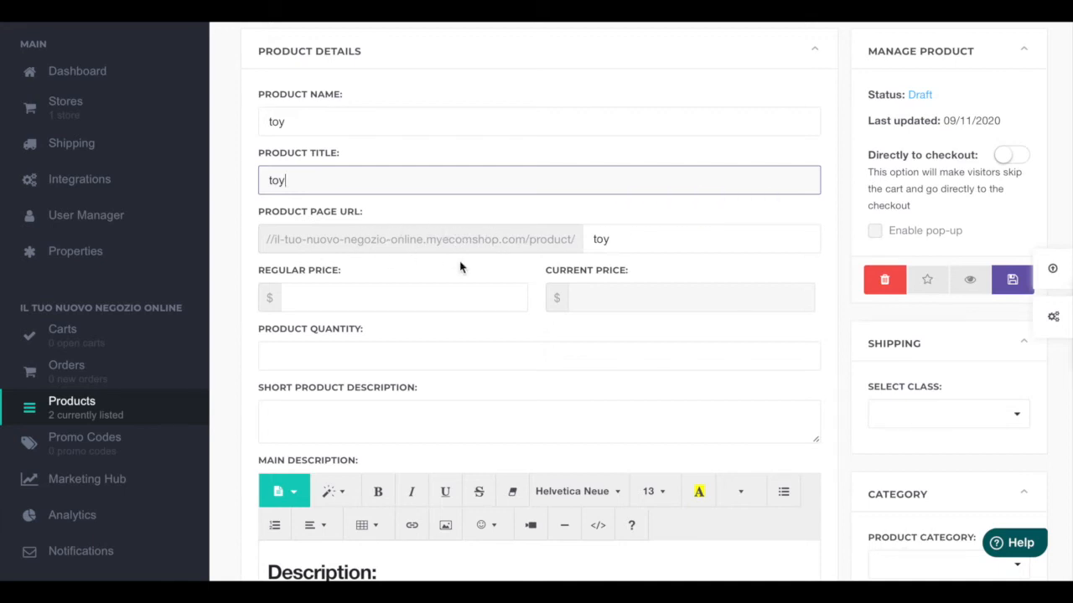
Step: Set the product page URL slug to toy222
{"action": "scroll", "coordinate": [496, 322], "scroll_direction": "down", "scroll_amount": 1}
{"action": "left_click", "coordinate": [642, 219]}
{"action": "key", "text": "BackSpace"}
{"action": "key", "text": "BackSpace"}
{"action": "key", "text": "BackSpace"}
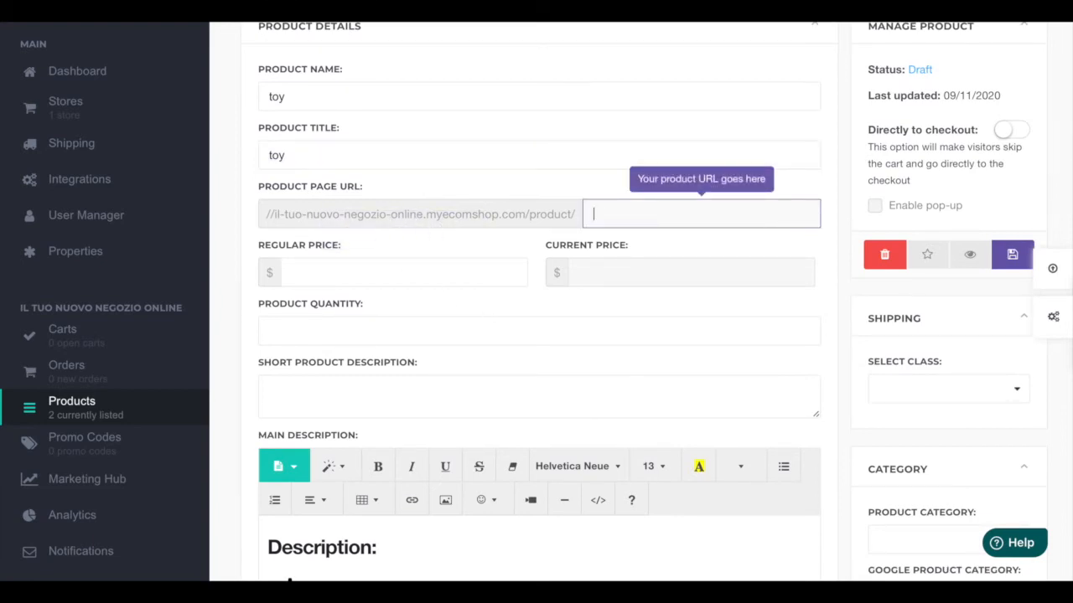
{"action": "type", "text": "toy222"}
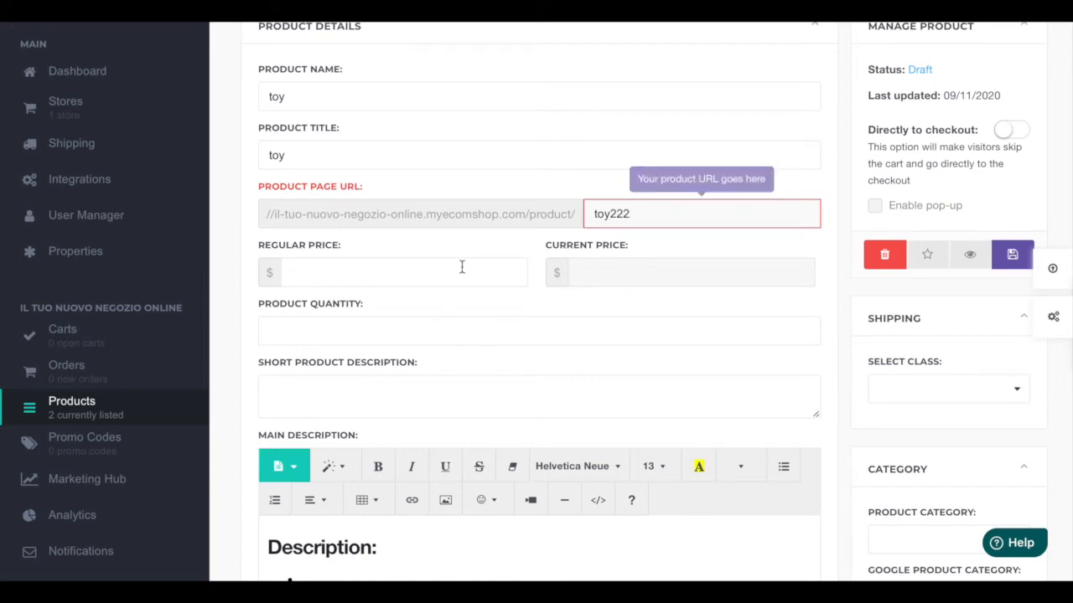
Step: Set the regular price to 35 and the current price to 30
{"action": "left_click", "coordinate": [389, 273]}
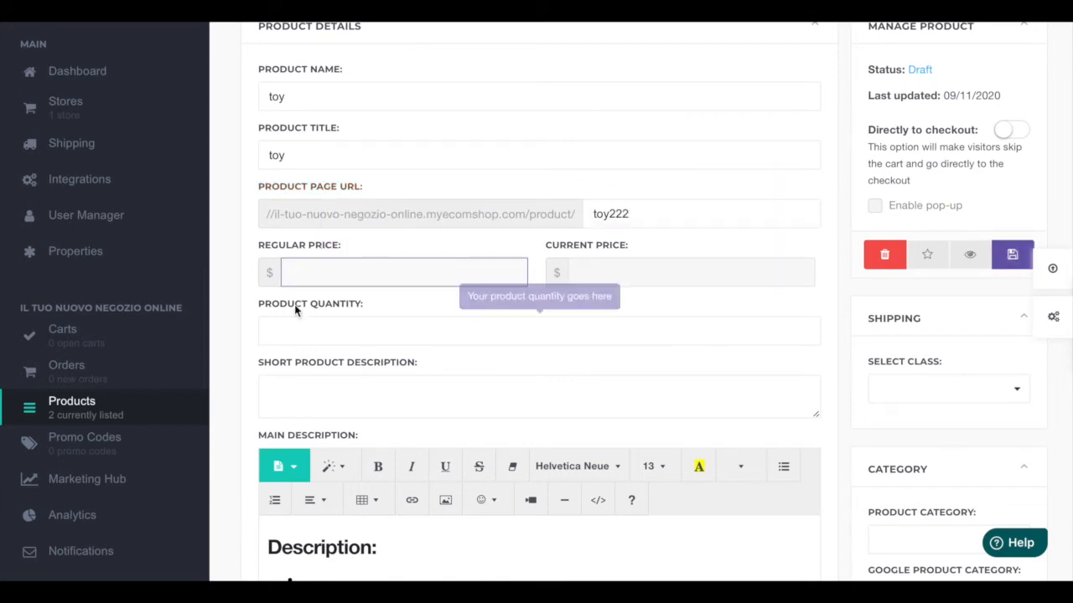
{"action": "type", "text": "35"}
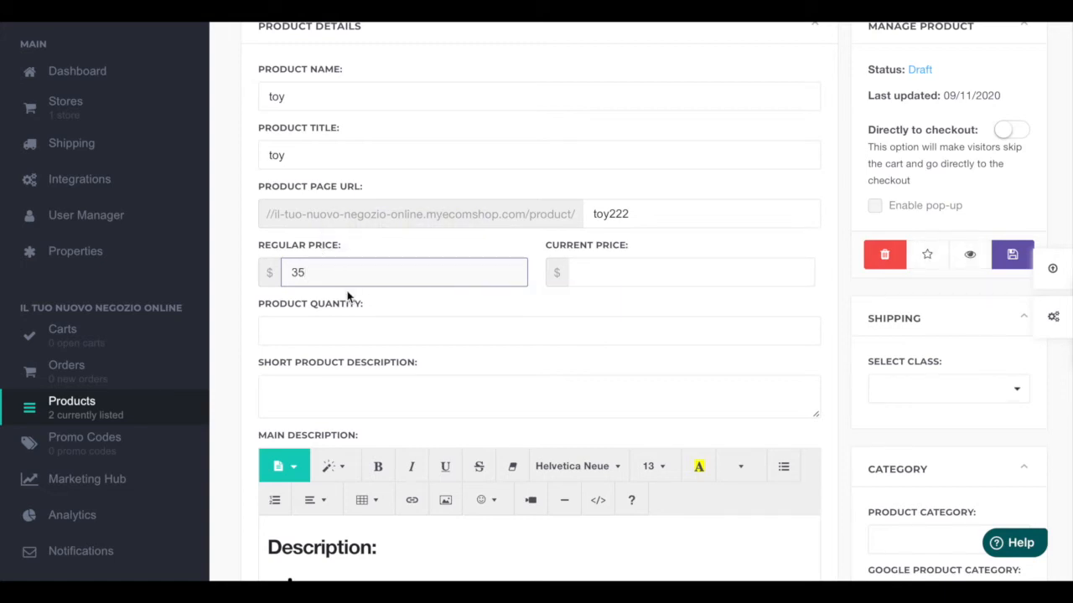
{"action": "left_click", "coordinate": [586, 282]}
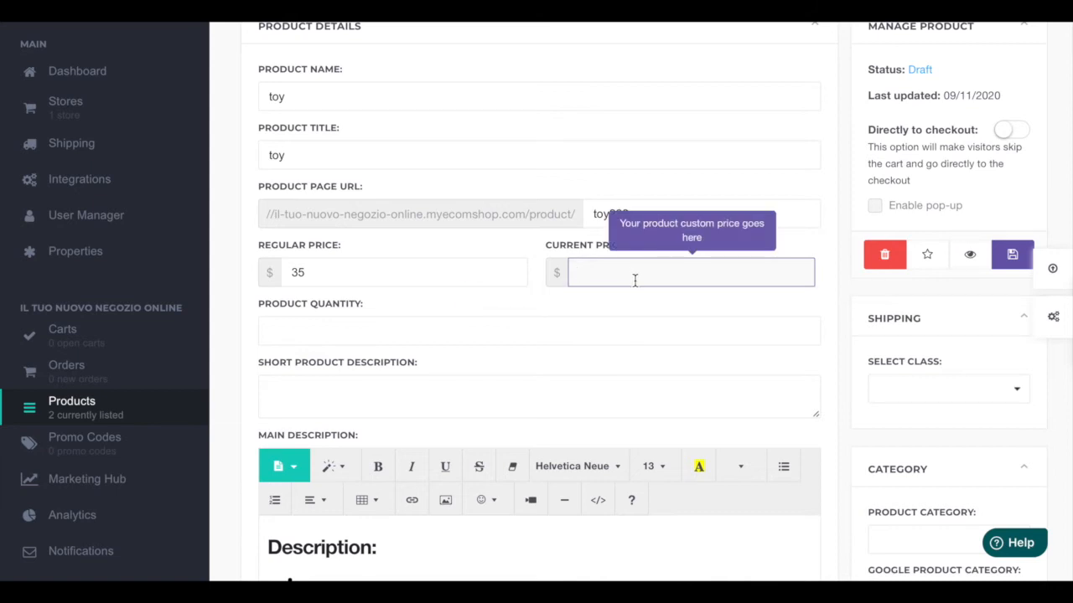
{"action": "type", "text": "30"}
Step: Set the product quantity to 5
{"action": "left_click", "coordinate": [412, 322]}
{"action": "scroll", "coordinate": [436, 352], "scroll_direction": "down", "scroll_amount": 1}
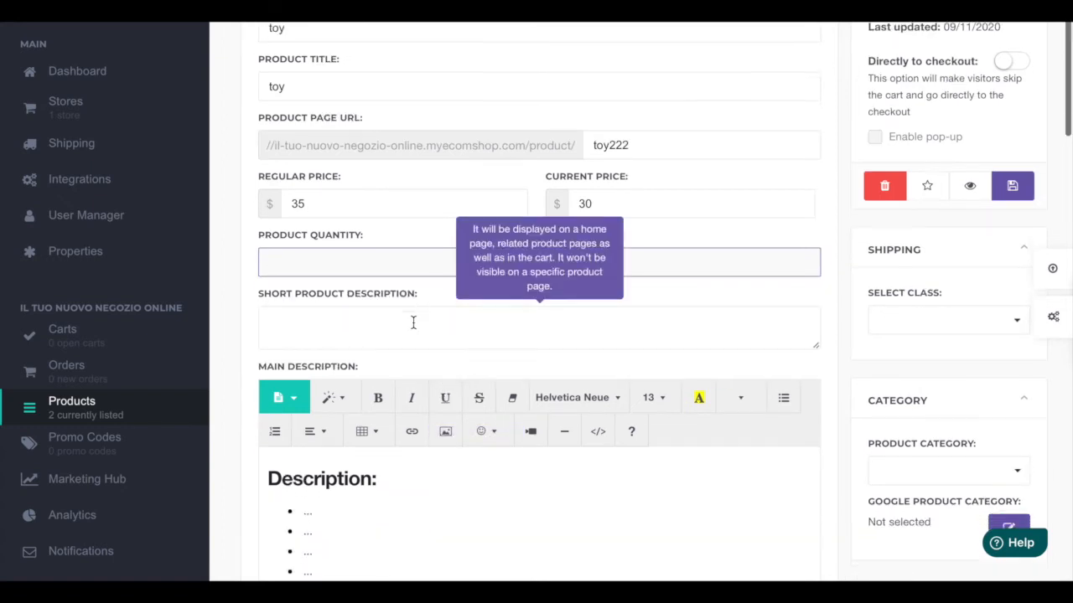
{"action": "scroll", "coordinate": [478, 251], "scroll_direction": "down", "scroll_amount": 1}
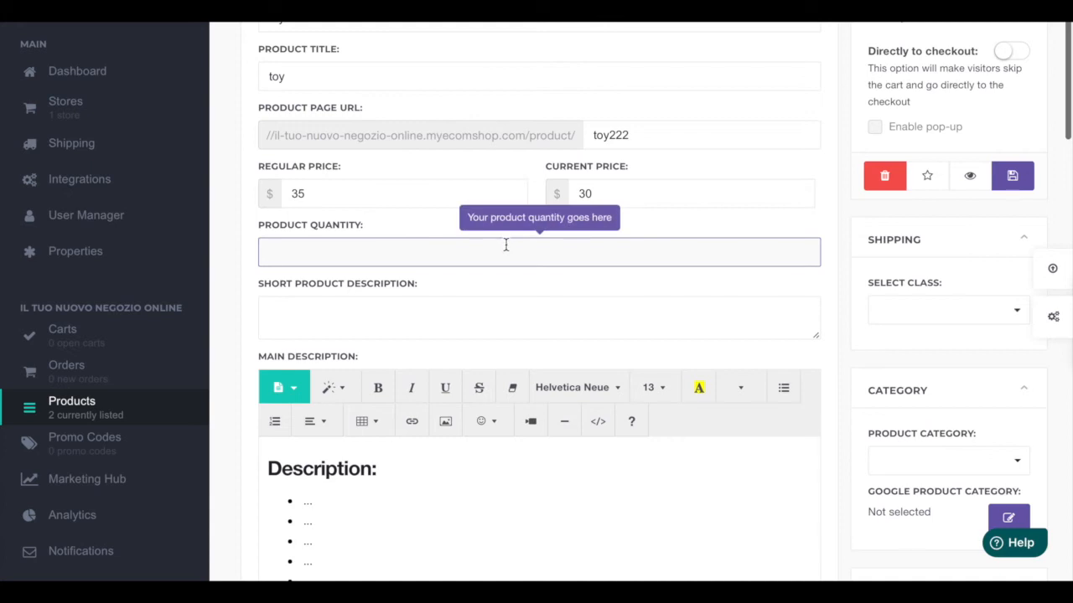
{"action": "type", "text": "5"}
Step: Enter "toy for kids" as the short product description
{"action": "left_click", "coordinate": [390, 297]}
{"action": "scroll", "coordinate": [391, 298], "scroll_direction": "down", "scroll_amount": 1}
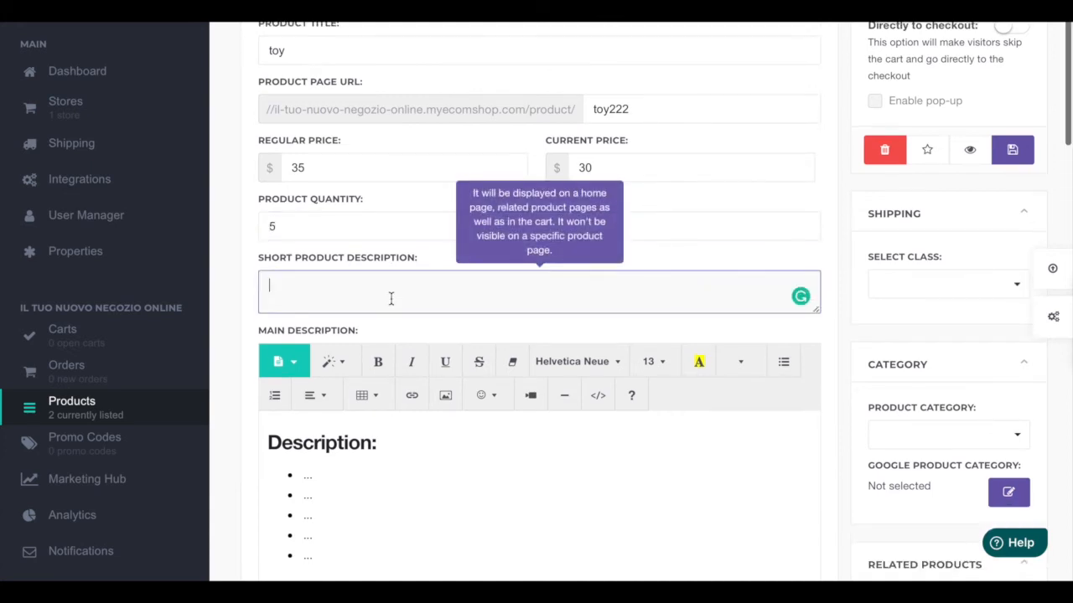
{"action": "scroll", "coordinate": [327, 289], "scroll_direction": "down", "scroll_amount": 4}
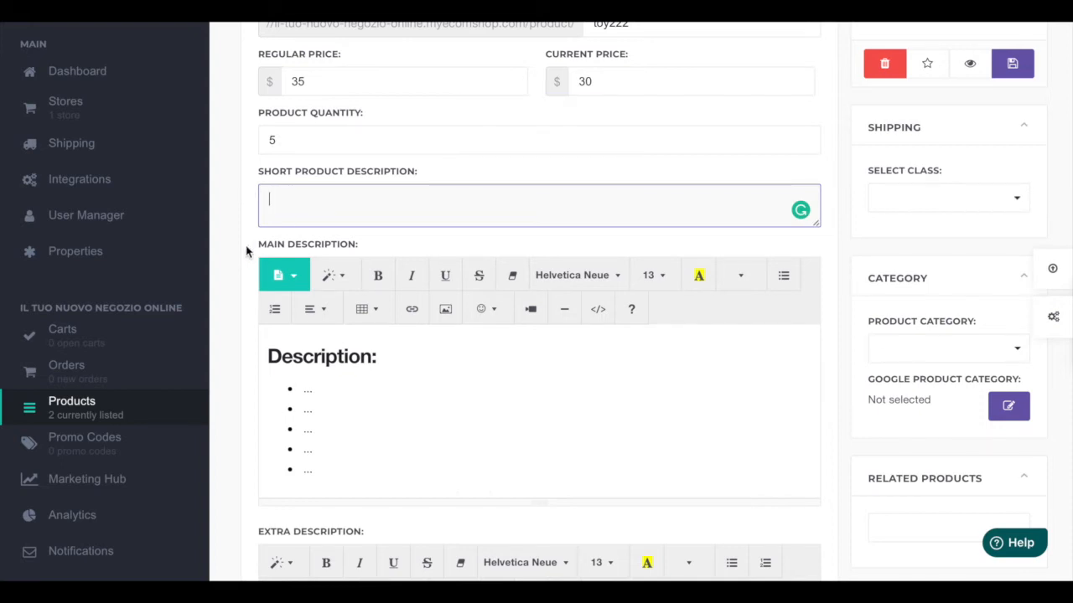
{"action": "type", "text": "toy for kids"}
Step: Copy the short description text into the first two bullet points of the main description
{"action": "scroll", "coordinate": [335, 409], "scroll_direction": "down", "scroll_amount": 3}
{"action": "scroll", "coordinate": [352, 366], "scroll_direction": "up", "scroll_amount": 3}
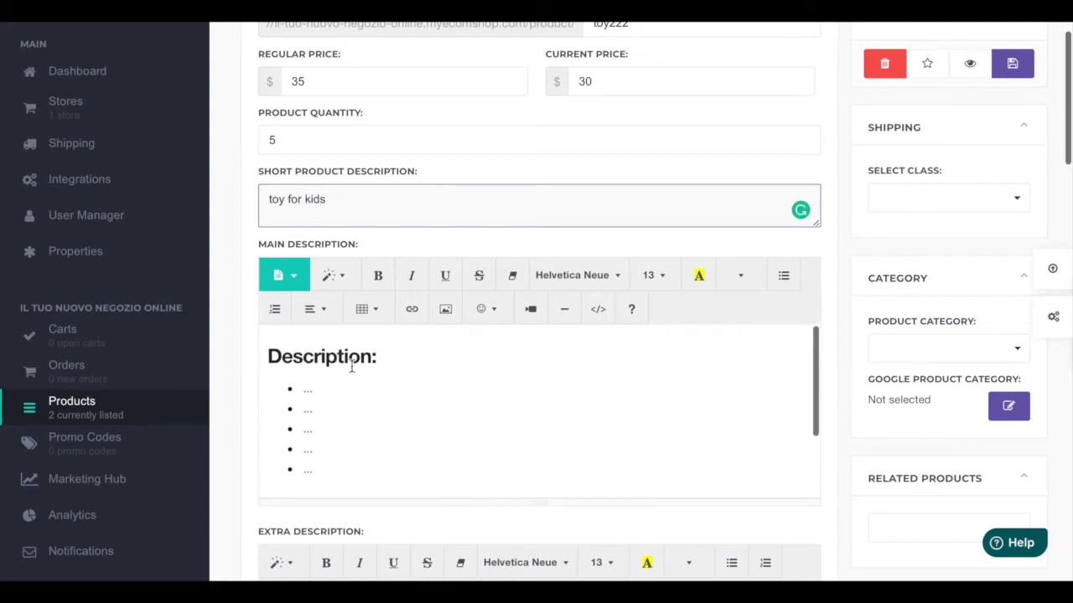
{"action": "scroll", "coordinate": [249, 410], "scroll_direction": "down", "scroll_amount": 1}
{"action": "scroll", "coordinate": [335, 352], "scroll_direction": "down", "scroll_amount": 2}
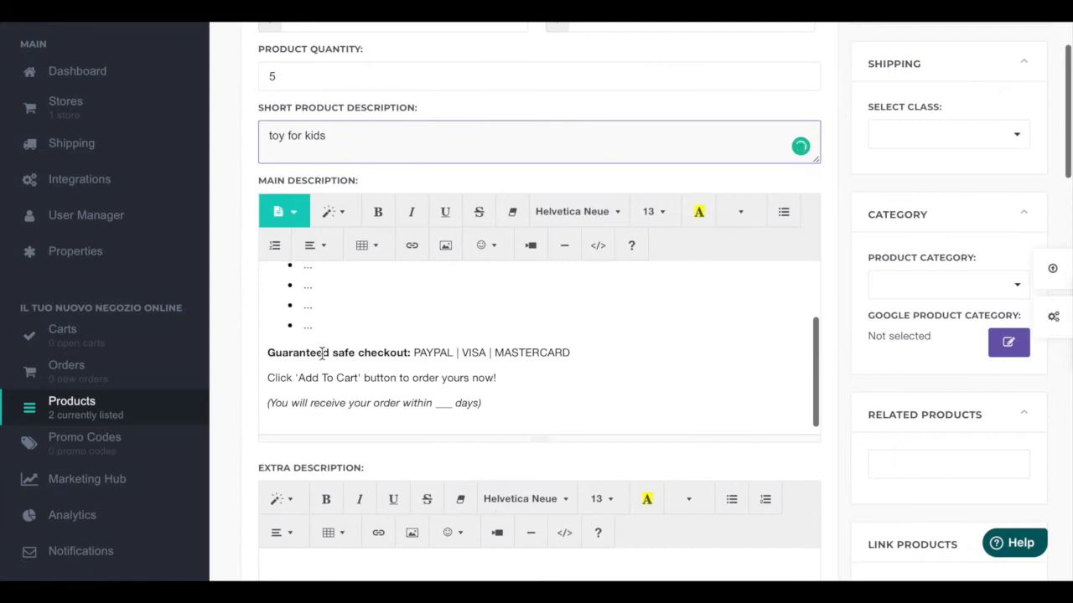
{"action": "scroll", "coordinate": [322, 353], "scroll_direction": "up", "scroll_amount": 1}
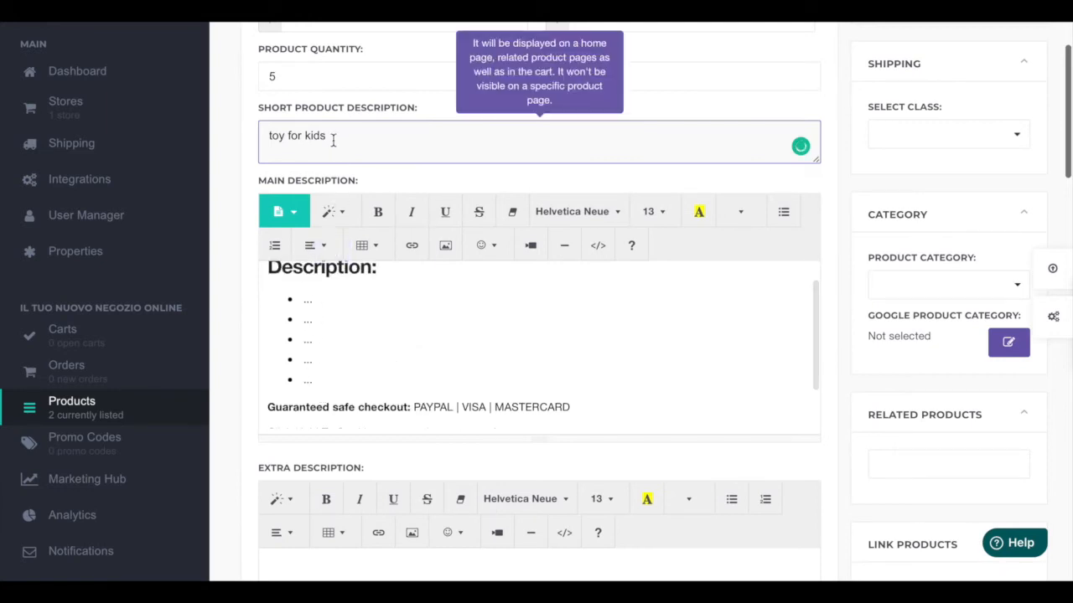
{"action": "left_click_drag", "start_coordinate": [330, 137], "coordinate": [263, 137]}
{"action": "key", "text": "ctrl+c"}
{"action": "left_click", "coordinate": [324, 298]}
{"action": "key", "text": "BackSpace"}
{"action": "key", "text": "BackSpace"}
{"action": "key", "text": "BackSpace"}
{"action": "key", "text": "ctrl+v"}
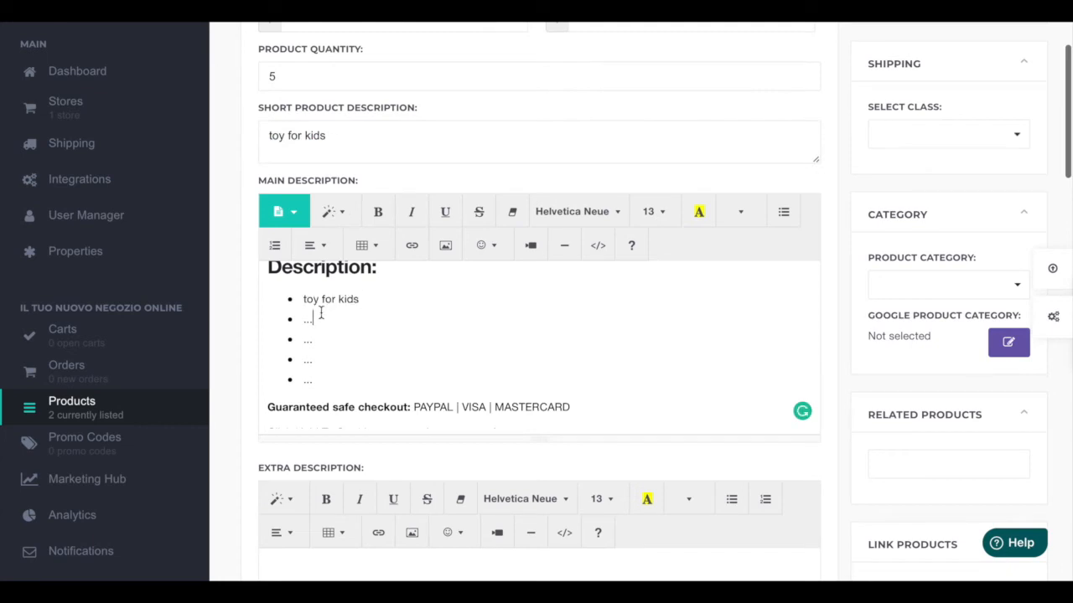
Step: Delete the remaining placeholder bullet points from the main description
{"action": "key", "text": "BackSpace"}
{"action": "key", "text": "BackSpace"}
{"action": "key", "text": "BackSpace"}
{"action": "key", "text": "ctrl+v"}
{"action": "left_click_drag", "start_coordinate": [292, 345], "coordinate": [307, 377]}
{"action": "key", "text": "BackSpace"}
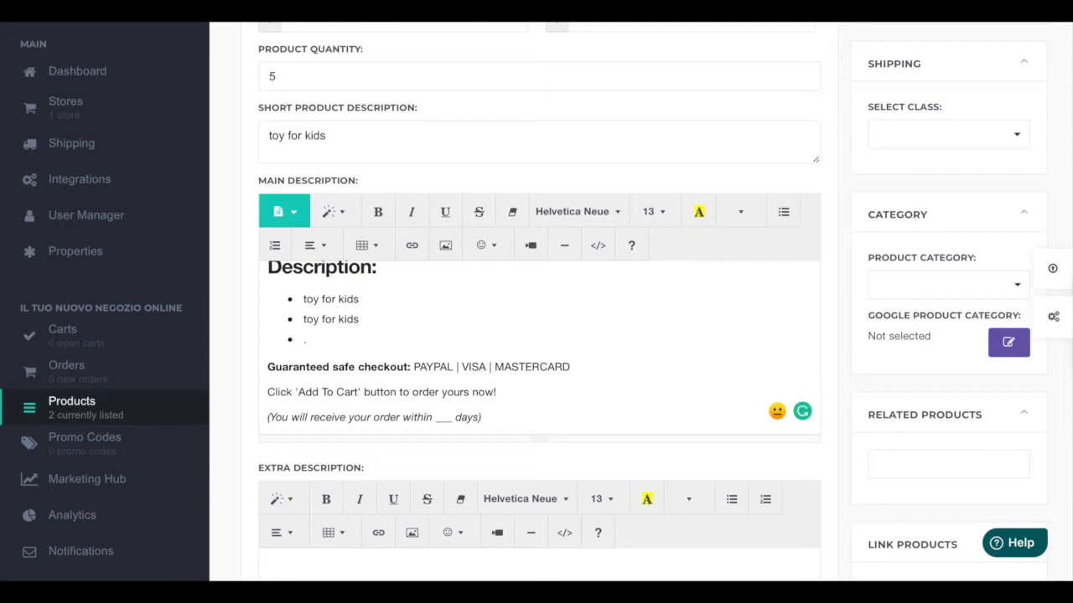
{"action": "key", "text": "BackSpace"}
{"action": "key", "text": "BackSpace"}
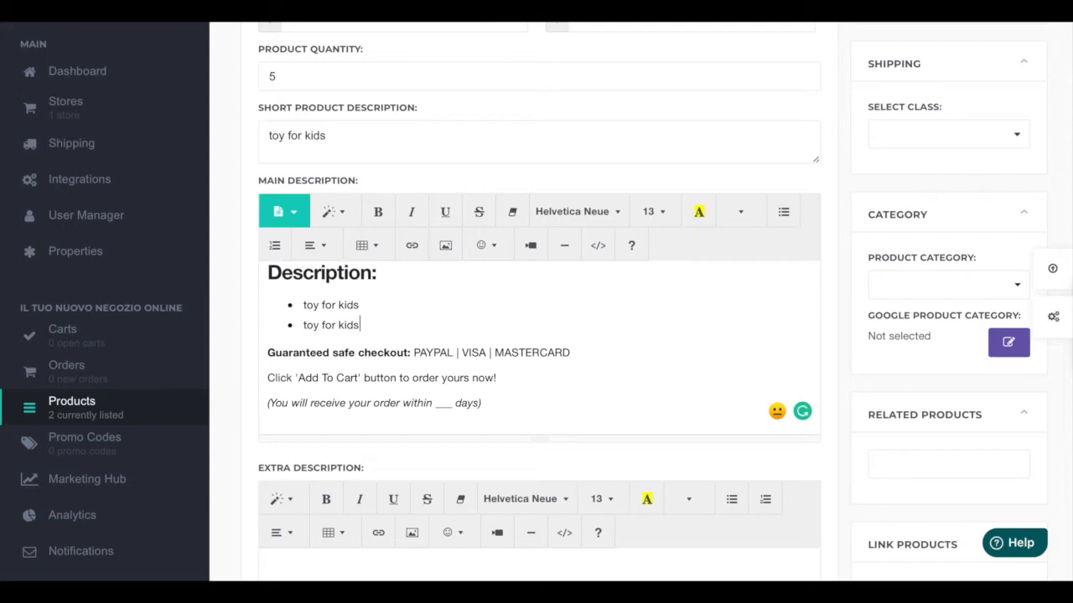
Step: Add "/ Stripe" to the end of the guaranteed safe checkout payment line
{"action": "scroll", "coordinate": [332, 419], "scroll_direction": "down", "scroll_amount": 1}
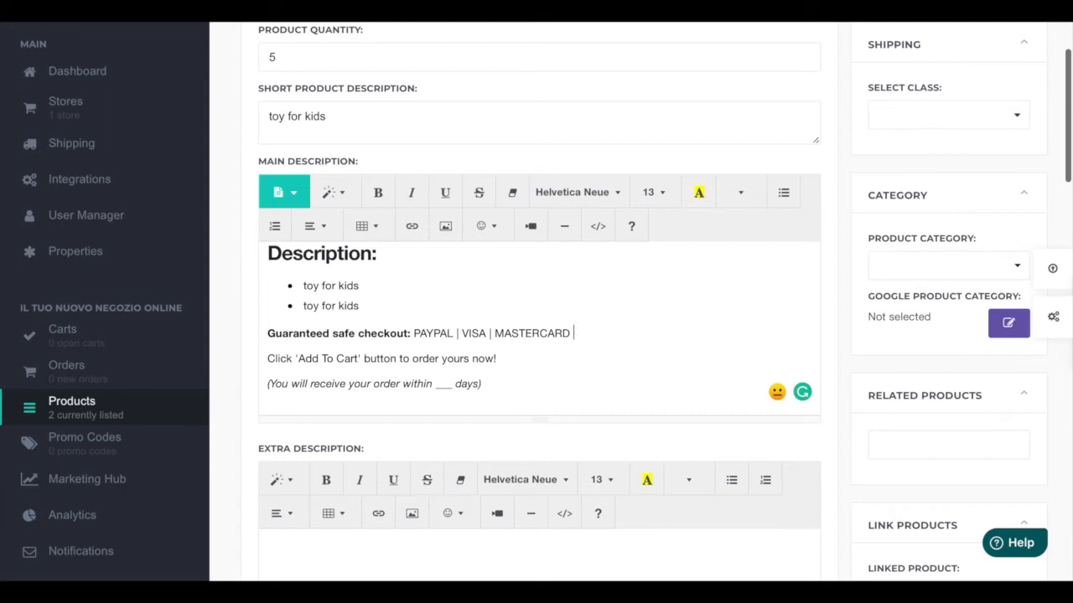
{"action": "type", "text": "Stripe"}
{"action": "left_click", "coordinate": [520, 361]}
Step: Set the delivery time in the order line to 3 days
{"action": "scroll", "coordinate": [395, 362], "scroll_direction": "down", "scroll_amount": 1}
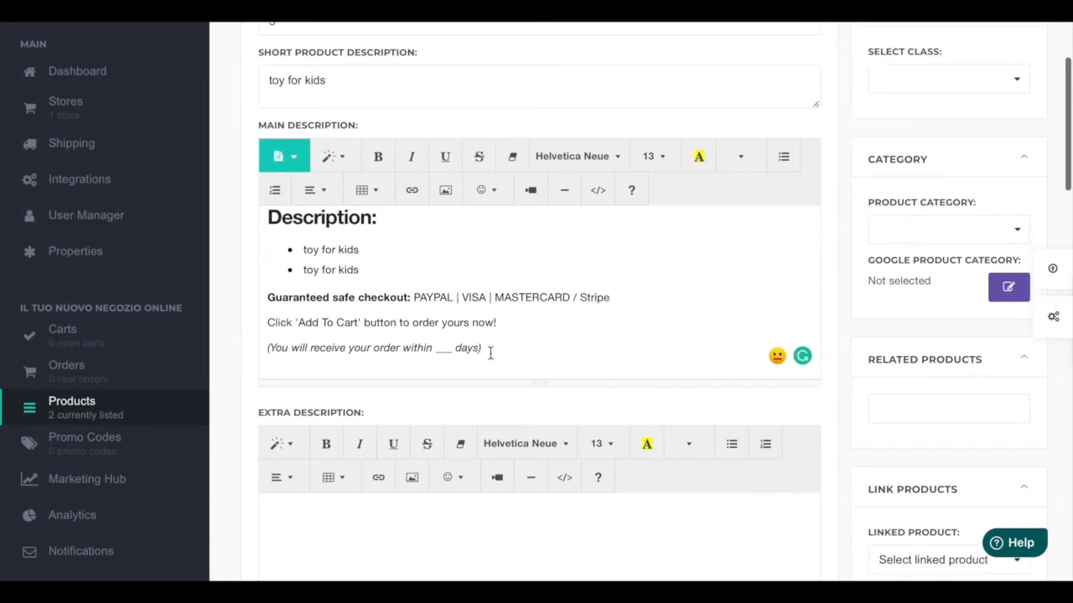
{"action": "double_click", "coordinate": [451, 350]}
{"action": "key", "text": "BackSpace"}
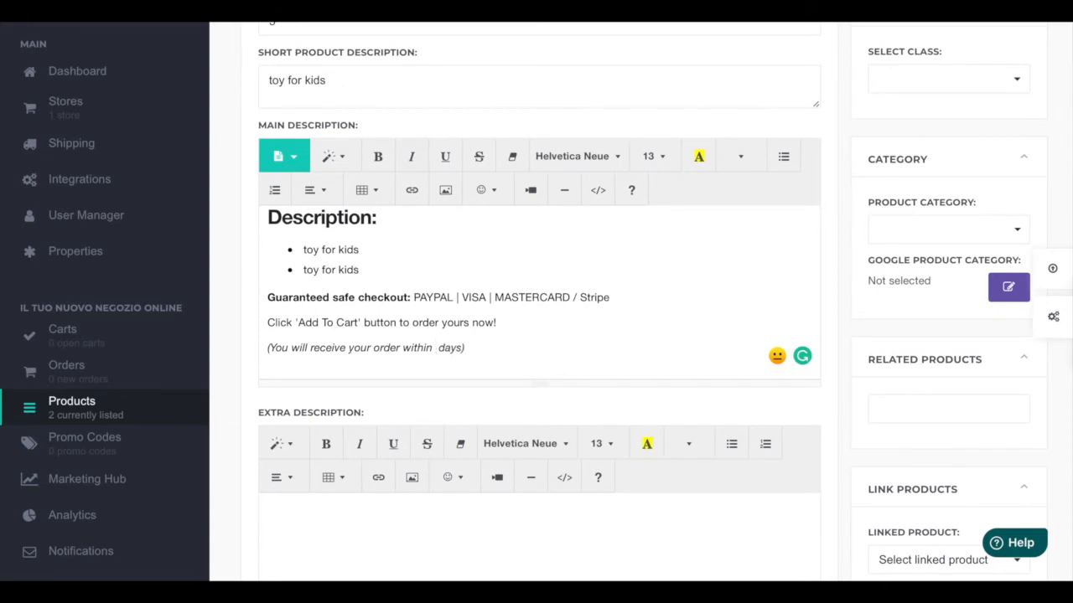
{"action": "type", "text": "3"}
Step: Upload a toy picture by dragging it from the file browser into the product images drop area
{"action": "scroll", "coordinate": [551, 372], "scroll_direction": "down", "scroll_amount": 4}
{"action": "scroll", "coordinate": [551, 372], "scroll_direction": "down", "scroll_amount": 6}
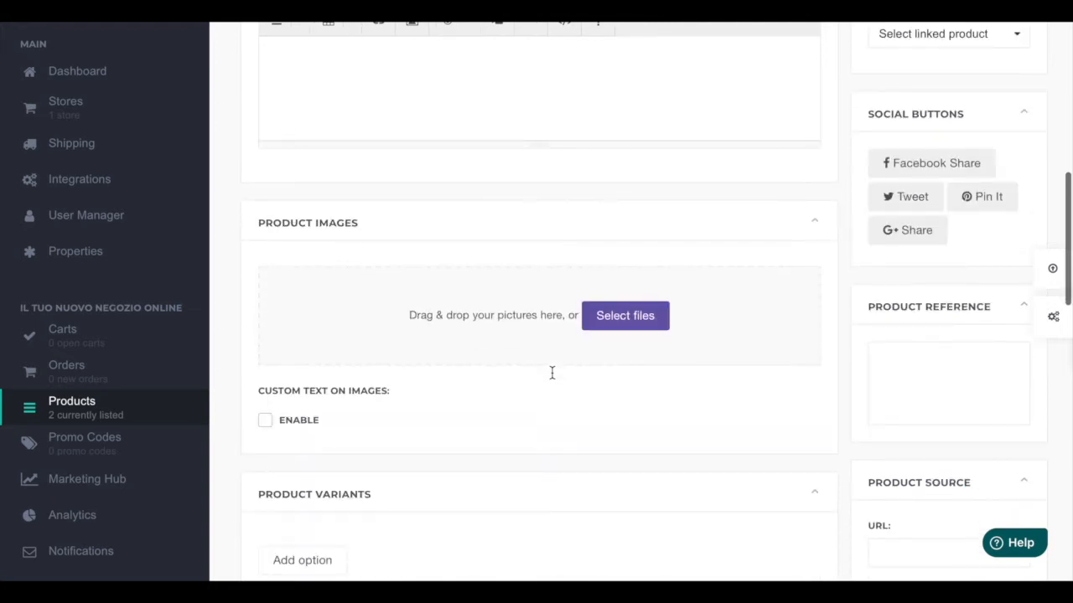
{"action": "scroll", "coordinate": [553, 378], "scroll_direction": "down", "scroll_amount": 3}
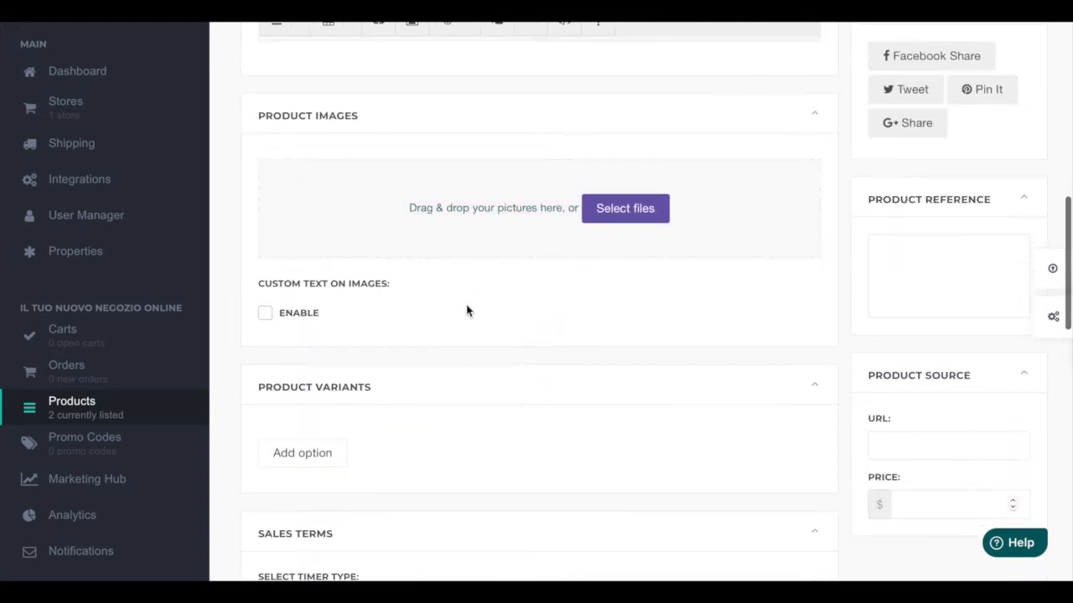
{"action": "key", "text": "ctrl+Left"}
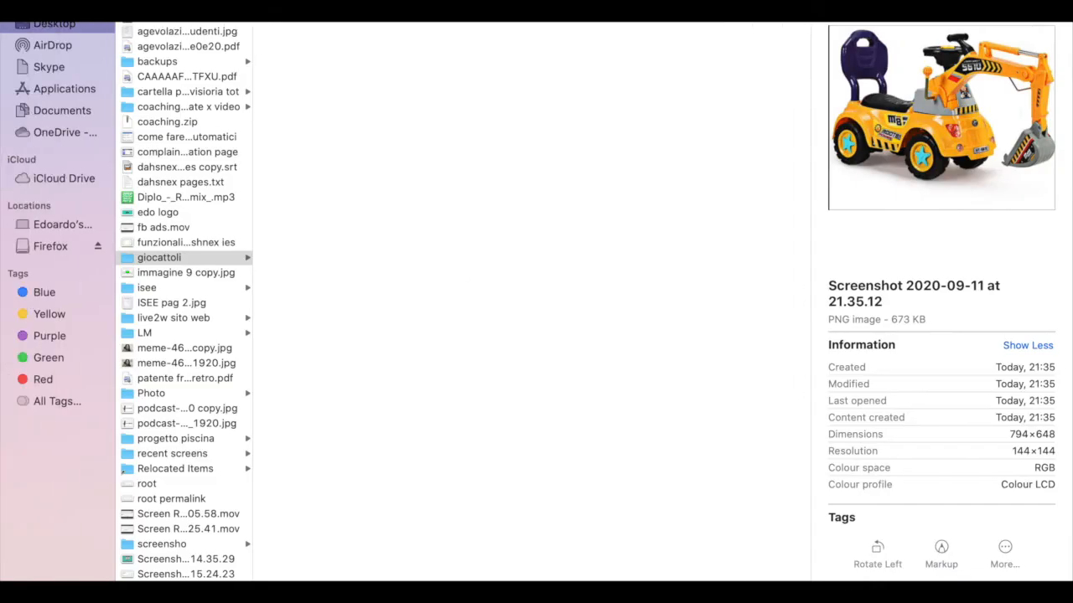
{"action": "key", "text": "Down"}
{"action": "key", "text": "ctrl+Right"}
{"action": "left_click_drag", "start_coordinate": [587, 295], "coordinate": [473, 251]}
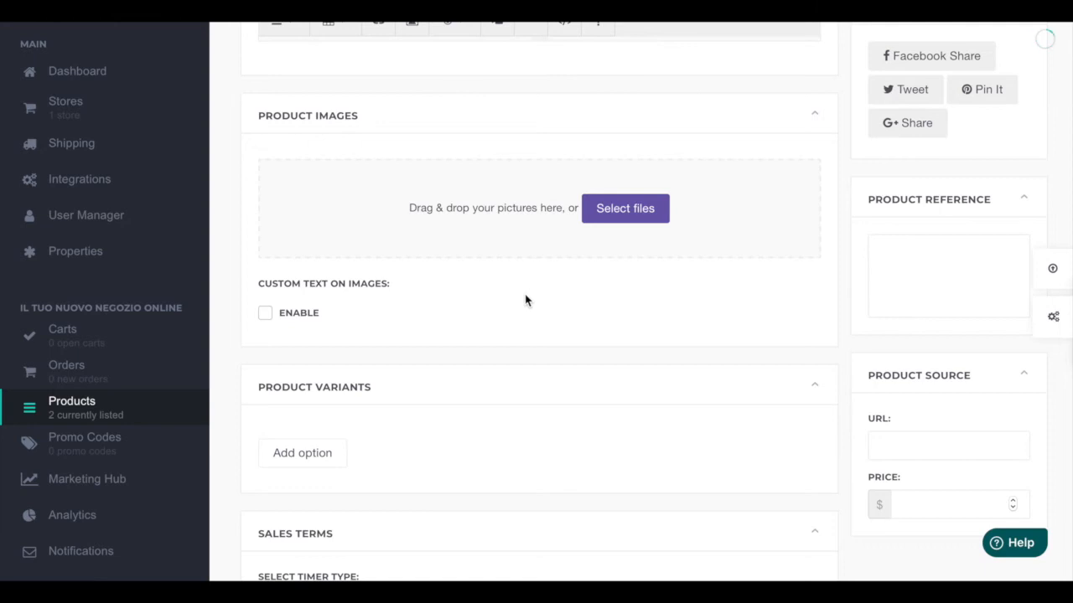
{"action": "scroll", "coordinate": [508, 319], "scroll_direction": "down", "scroll_amount": 1}
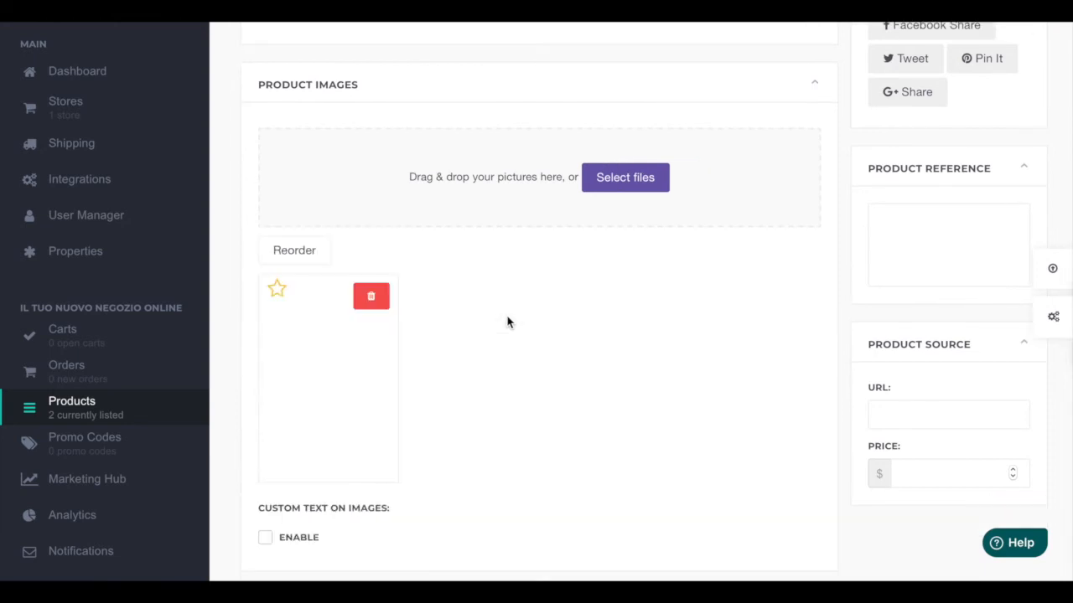
{"action": "scroll", "coordinate": [452, 323], "scroll_direction": "down", "scroll_amount": 4}
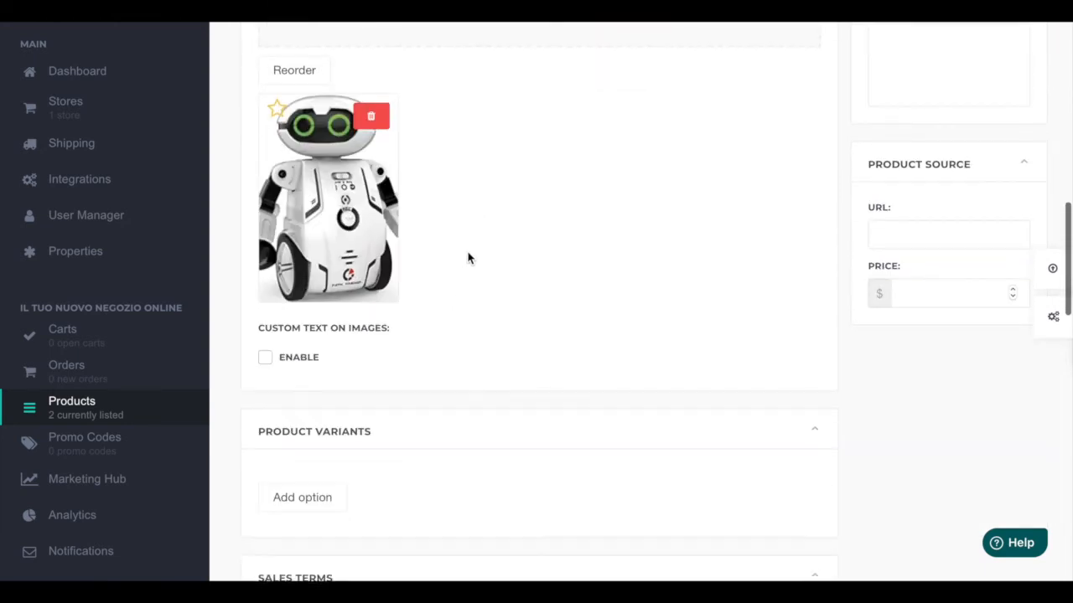
{"action": "scroll", "coordinate": [466, 256], "scroll_direction": "up", "scroll_amount": 3}
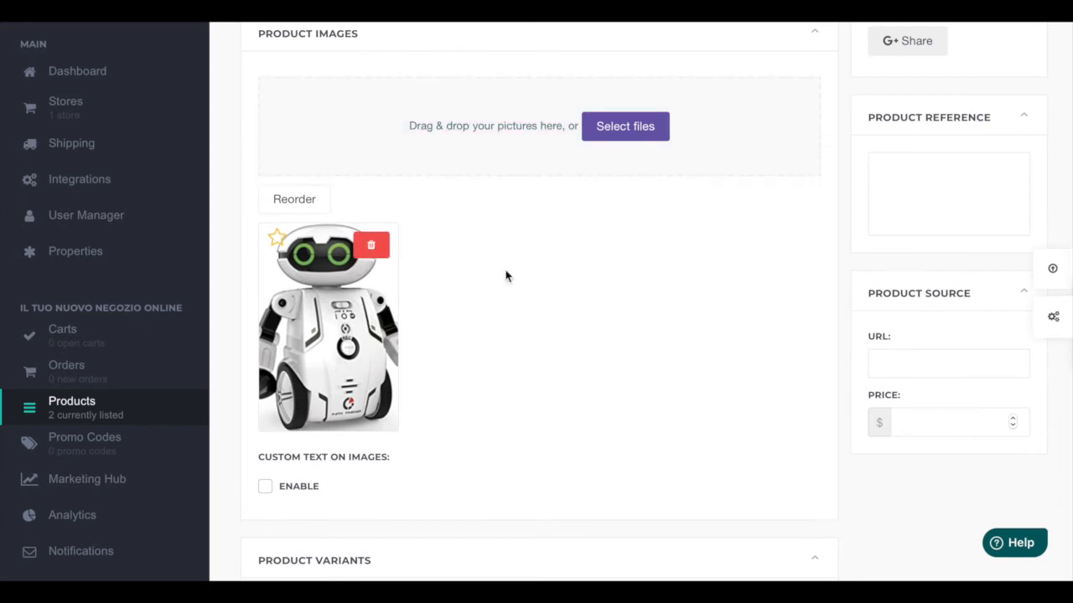
{"action": "scroll", "coordinate": [500, 367], "scroll_direction": "down", "scroll_amount": 5}
{"action": "scroll", "coordinate": [501, 366], "scroll_direction": "up", "scroll_amount": 5}
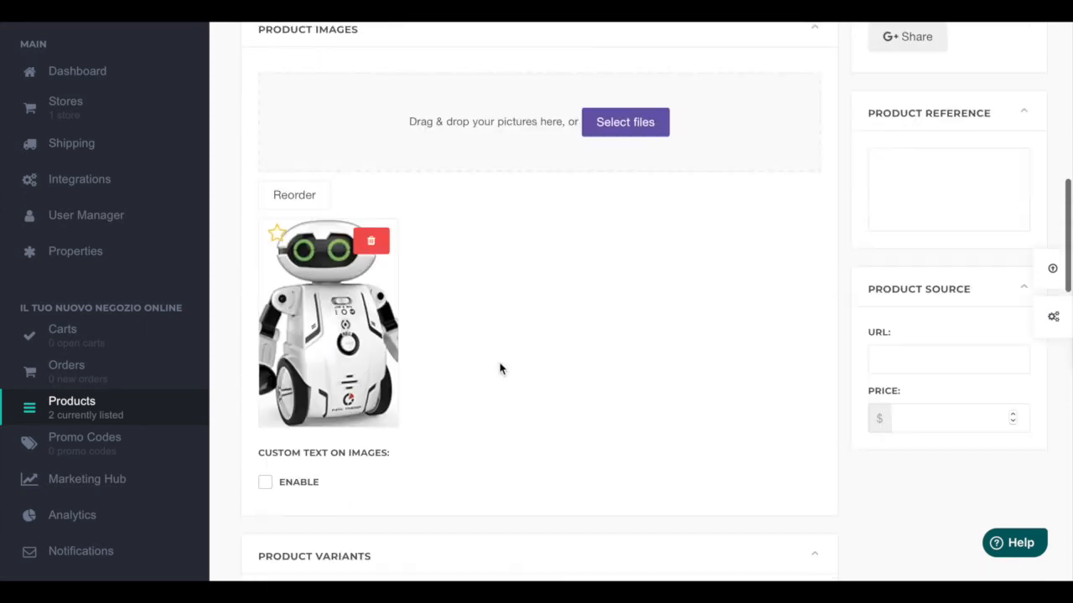
Step: Upload a second toy picture by dragging it from the file browser into the product images area
{"action": "key", "text": "ctrl+Left"}
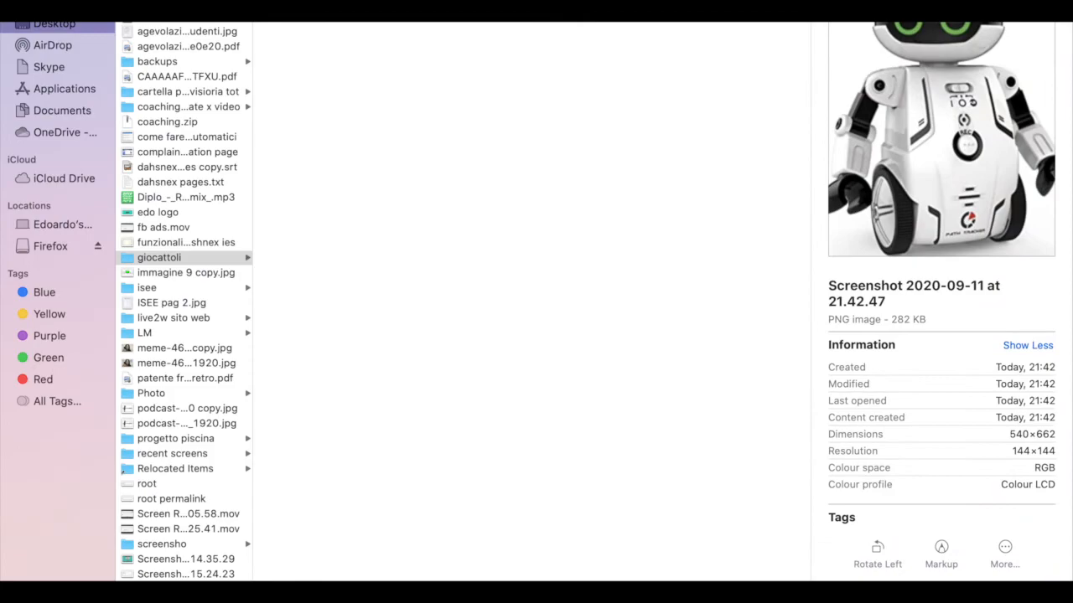
{"action": "key", "text": "ctrl+Right"}
{"action": "left_click_drag", "start_coordinate": [939, 92], "coordinate": [556, 126]}
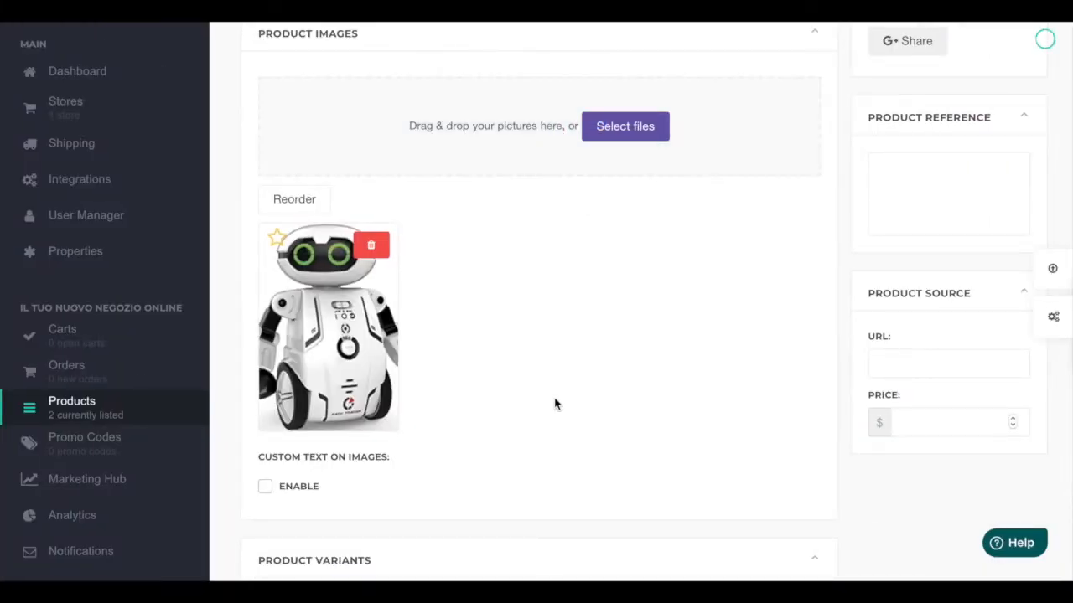
{"action": "scroll", "coordinate": [513, 359], "scroll_direction": "down", "scroll_amount": 3}
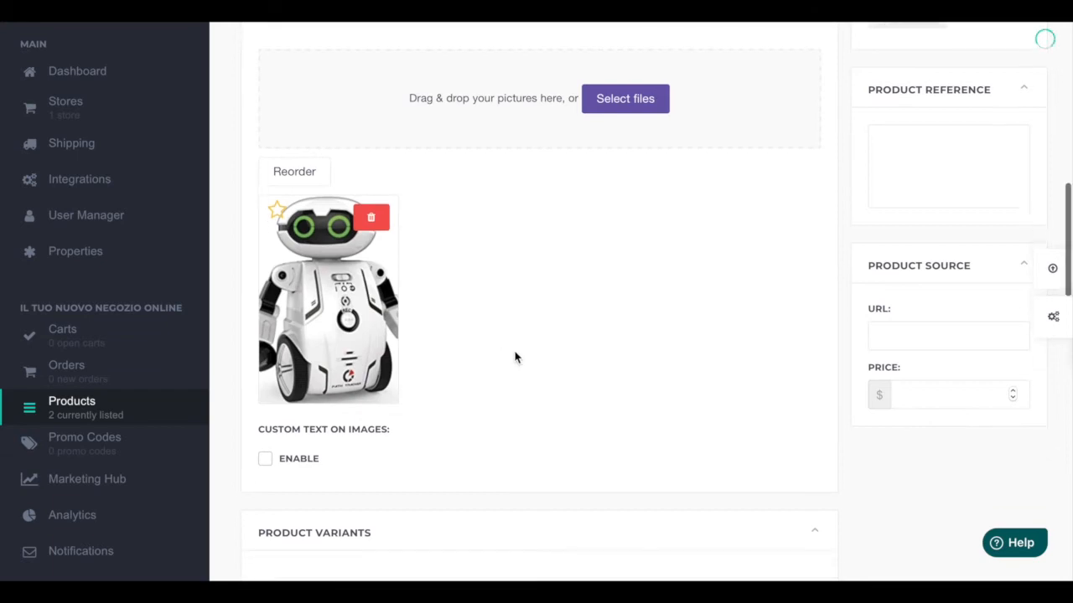
{"action": "scroll", "coordinate": [515, 358], "scroll_direction": "down", "scroll_amount": 4}
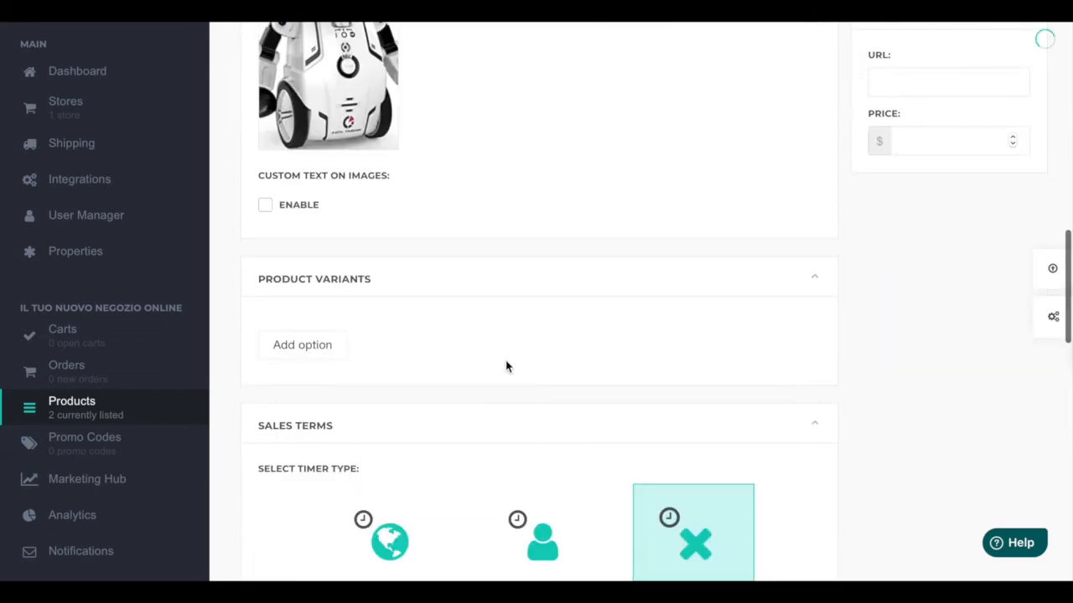
{"action": "scroll", "coordinate": [505, 367], "scroll_direction": "down", "scroll_amount": 4}
{"action": "scroll", "coordinate": [662, 228], "scroll_direction": "down", "scroll_amount": 2}
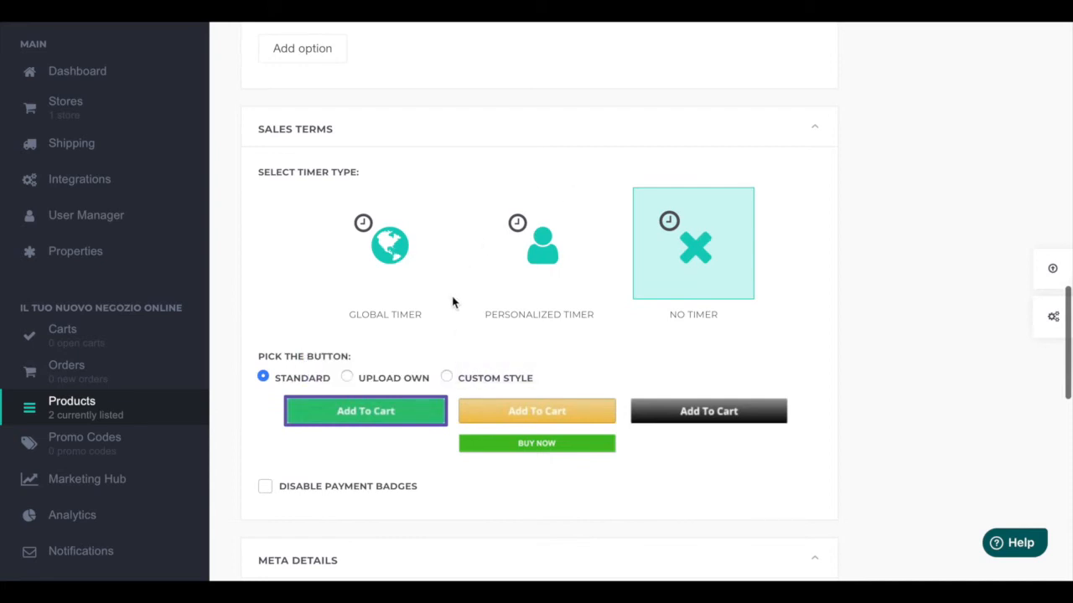
{"action": "scroll", "coordinate": [452, 301], "scroll_direction": "down", "scroll_amount": 2}
{"action": "scroll", "coordinate": [443, 374], "scroll_direction": "down", "scroll_amount": 2}
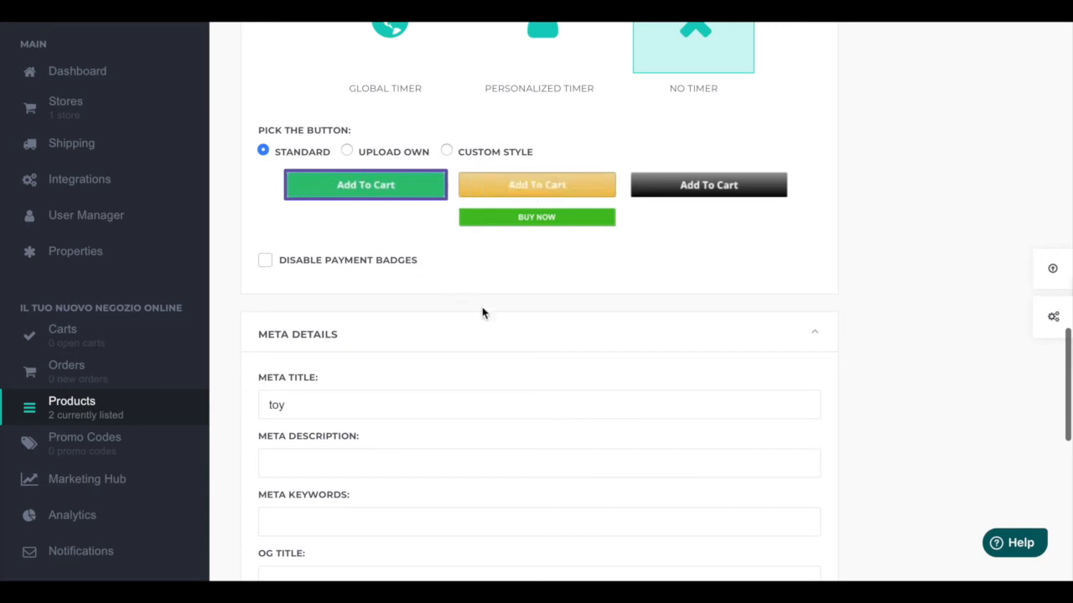
{"action": "left_click", "coordinate": [446, 153]}
{"action": "left_click", "coordinate": [362, 327]}
{"action": "left_click_drag", "start_coordinate": [355, 329], "coordinate": [263, 328]}
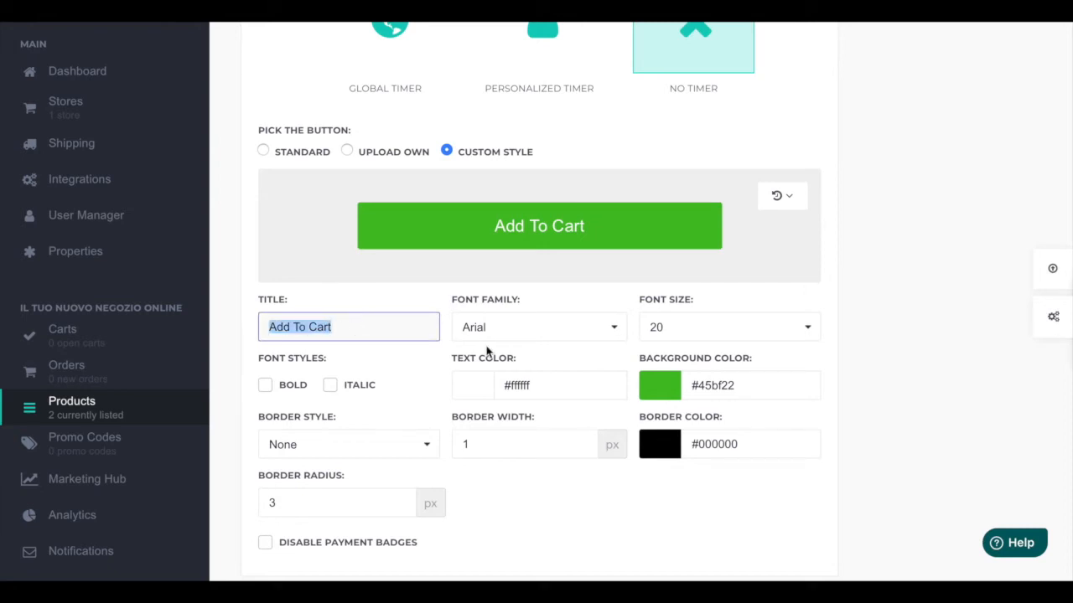
{"action": "key", "text": "BackSpace"}
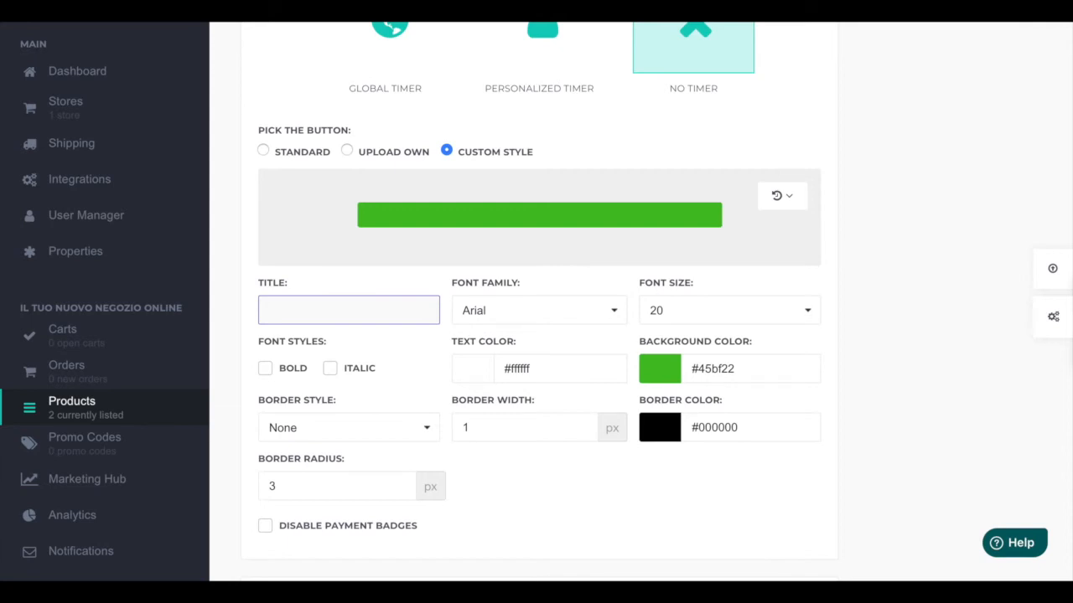
{"action": "type", "text": "P"}
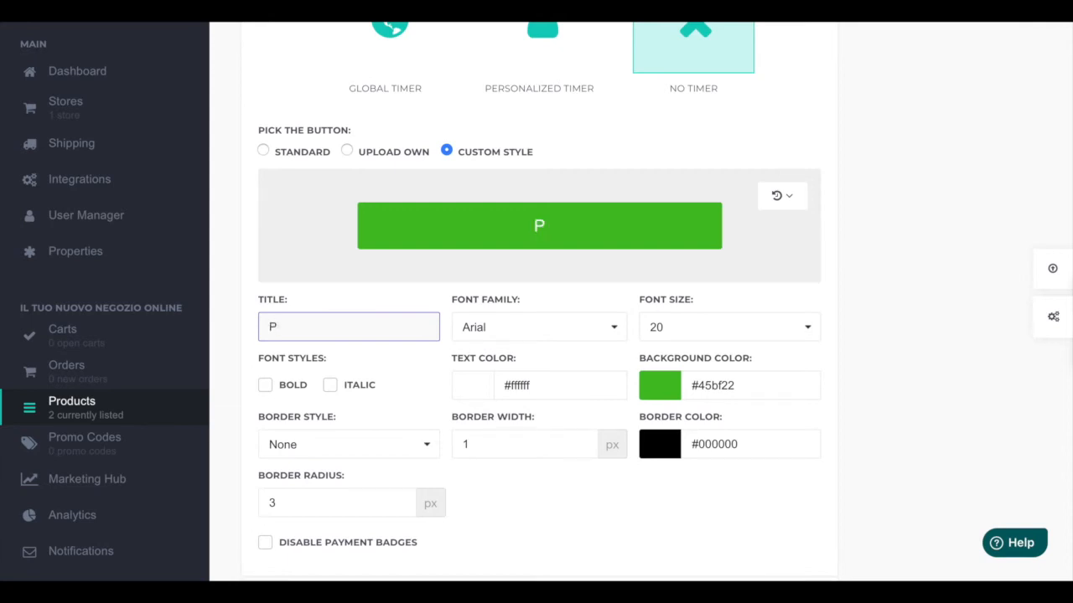
{"action": "key", "text": "BackSpace"}
{"action": "type", "text": "compra"}
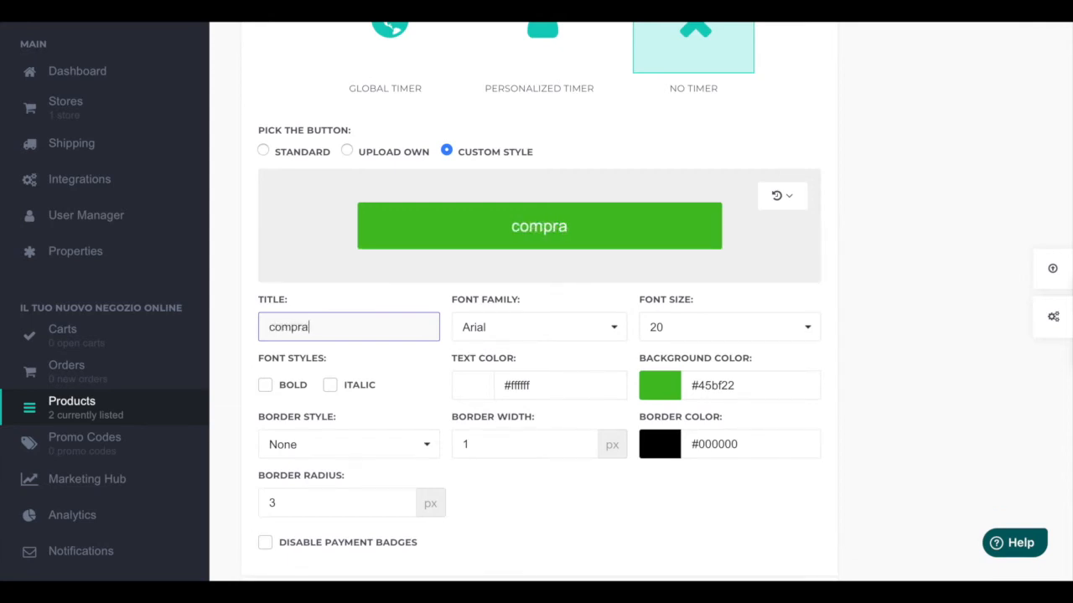
{"action": "type", "text": " ora"}
{"action": "key", "text": "BackSpace"}
{"action": "key", "text": "BackSpace"}
{"action": "key", "text": "BackSpace"}
{"action": "key", "text": "BackSpace"}
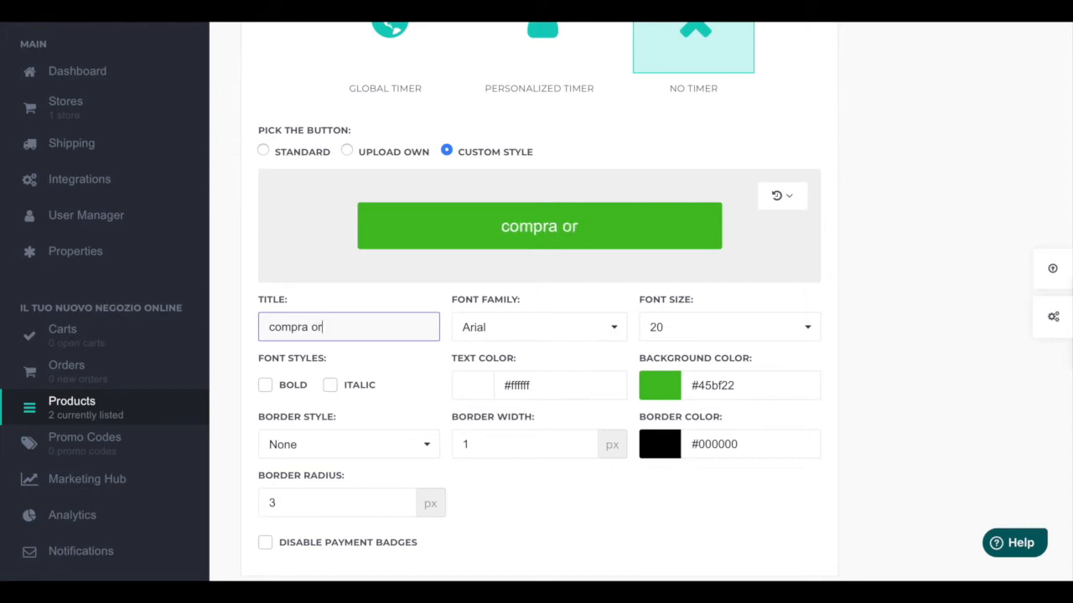
{"action": "key", "text": "BackSpace"}
{"action": "key", "text": "BackSpace"}
{"action": "key", "text": "BackSpace"}
{"action": "key", "text": "BackSpace"}
{"action": "key", "text": "BackSpace"}
{"action": "key", "text": "BackSpace"}
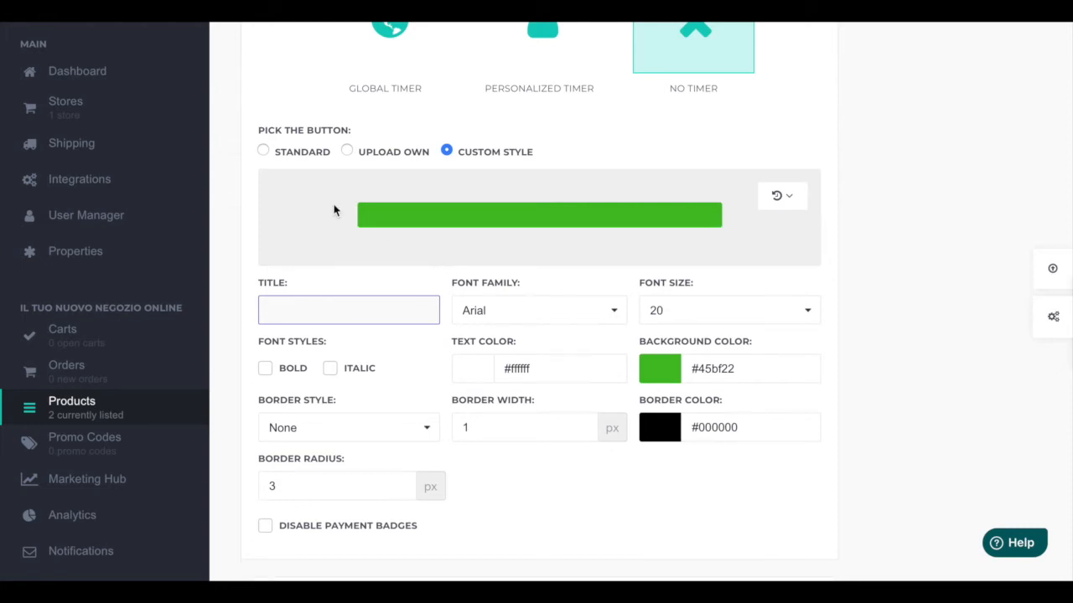
{"action": "left_click", "coordinate": [267, 154]}
Step: Review the meta details, OG frame choices and robots settings further down the product form
{"action": "scroll", "coordinate": [378, 268], "scroll_direction": "down", "scroll_amount": 2}
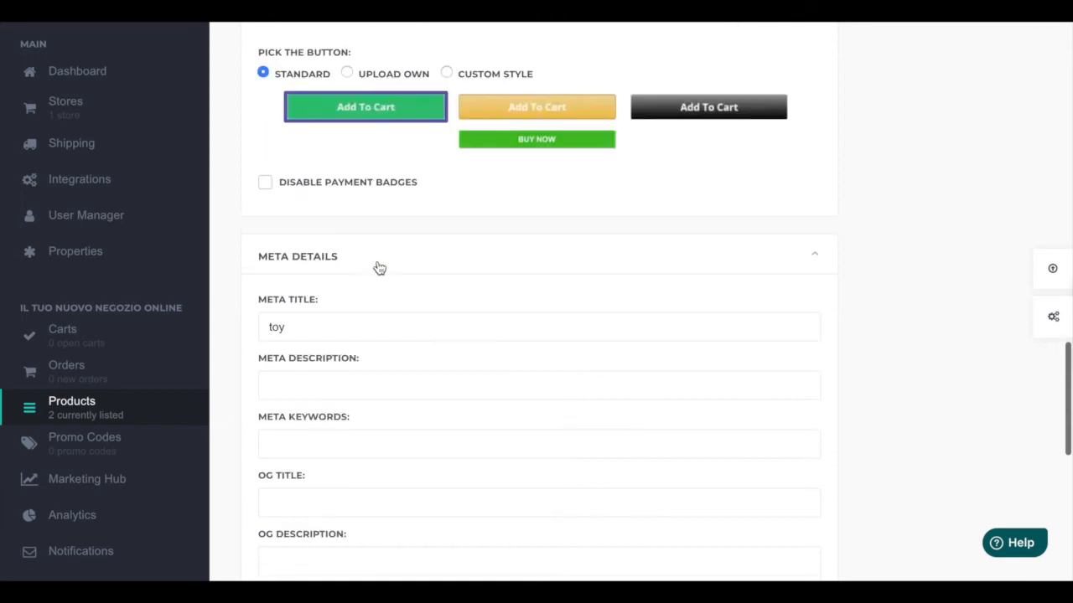
{"action": "scroll", "coordinate": [377, 266], "scroll_direction": "down", "scroll_amount": 4}
{"action": "scroll", "coordinate": [427, 175], "scroll_direction": "up", "scroll_amount": 2}
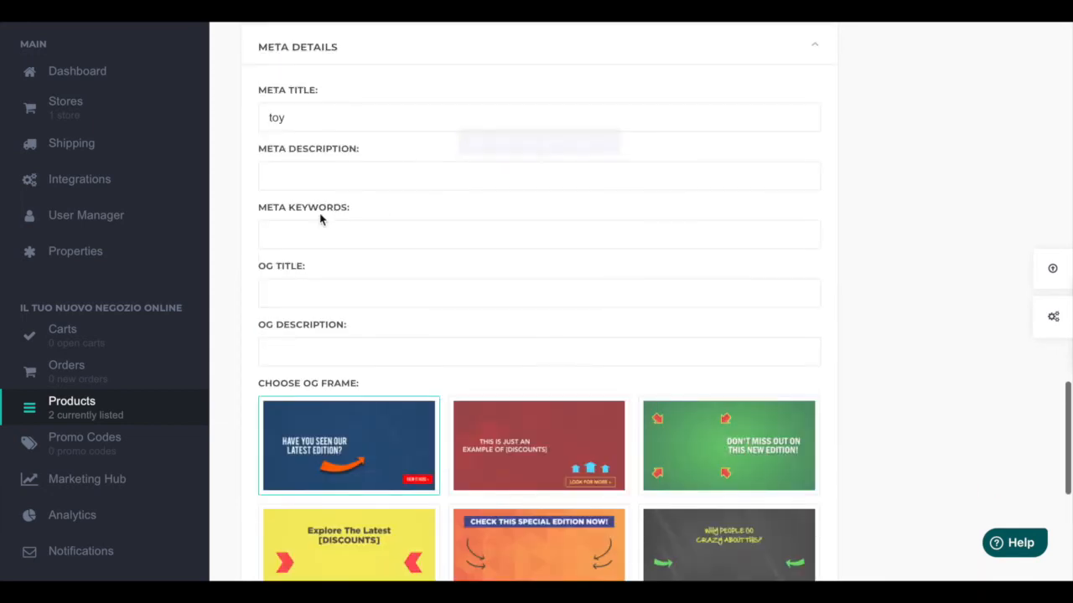
{"action": "scroll", "coordinate": [461, 335], "scroll_direction": "up", "scroll_amount": 1}
{"action": "scroll", "coordinate": [501, 338], "scroll_direction": "down", "scroll_amount": 5}
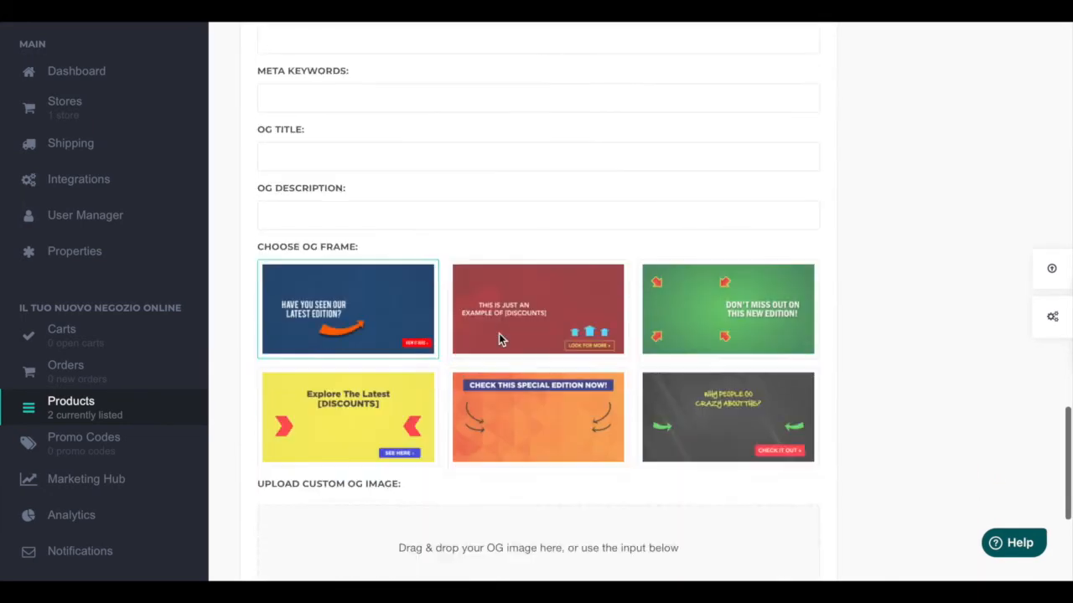
{"action": "scroll", "coordinate": [498, 526], "scroll_direction": "down", "scroll_amount": 5}
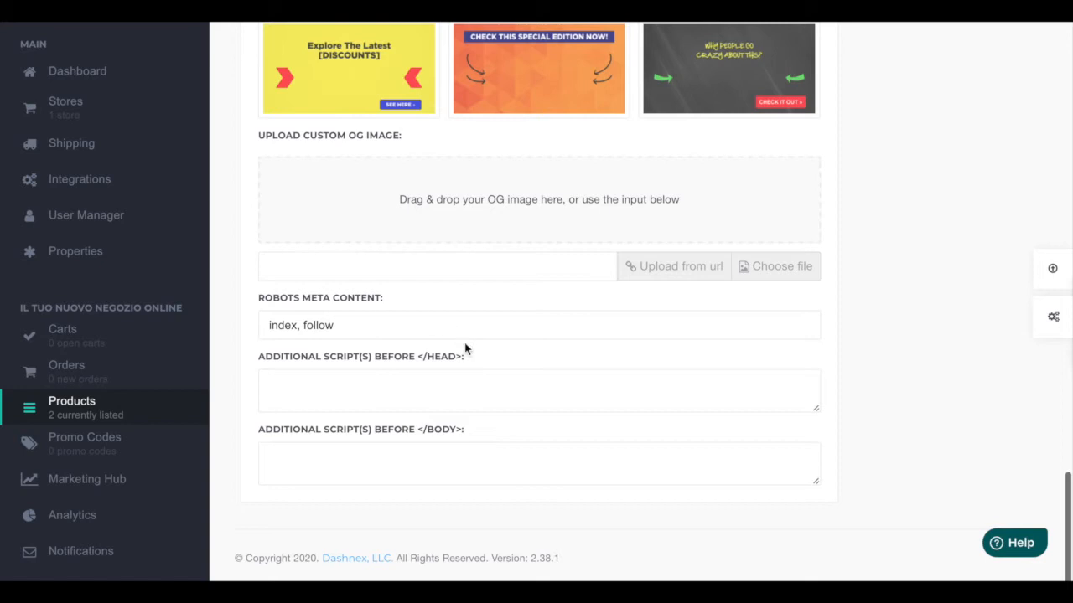
{"action": "scroll", "coordinate": [429, 313], "scroll_direction": "up", "scroll_amount": 2}
{"action": "scroll", "coordinate": [423, 419], "scroll_direction": "down", "scroll_amount": 1}
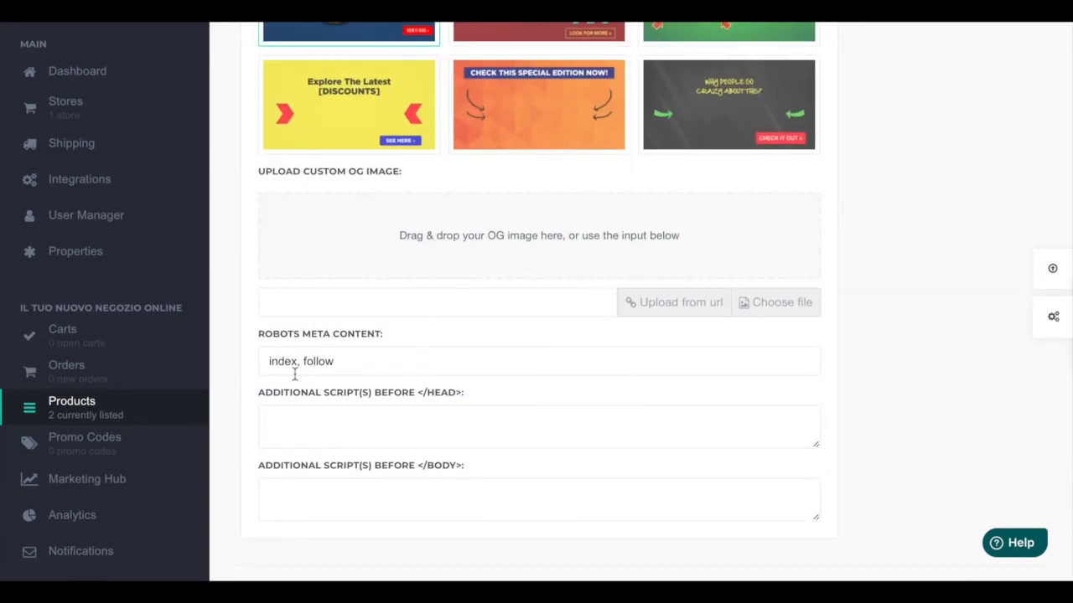
{"action": "left_click", "coordinate": [269, 362]}
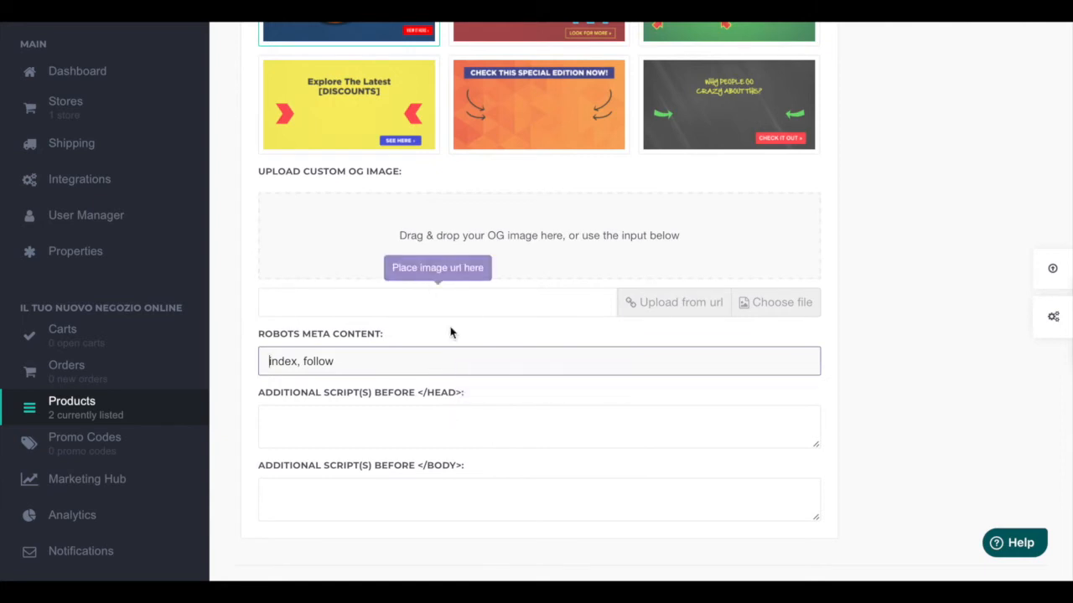
{"action": "type", "text": "no"}
{"action": "key", "text": "BackSpace"}
{"action": "key", "text": "BackSpace"}
Step: Enter AX 22 as the product reference
{"action": "scroll", "coordinate": [500, 392], "scroll_direction": "up", "scroll_amount": 15}
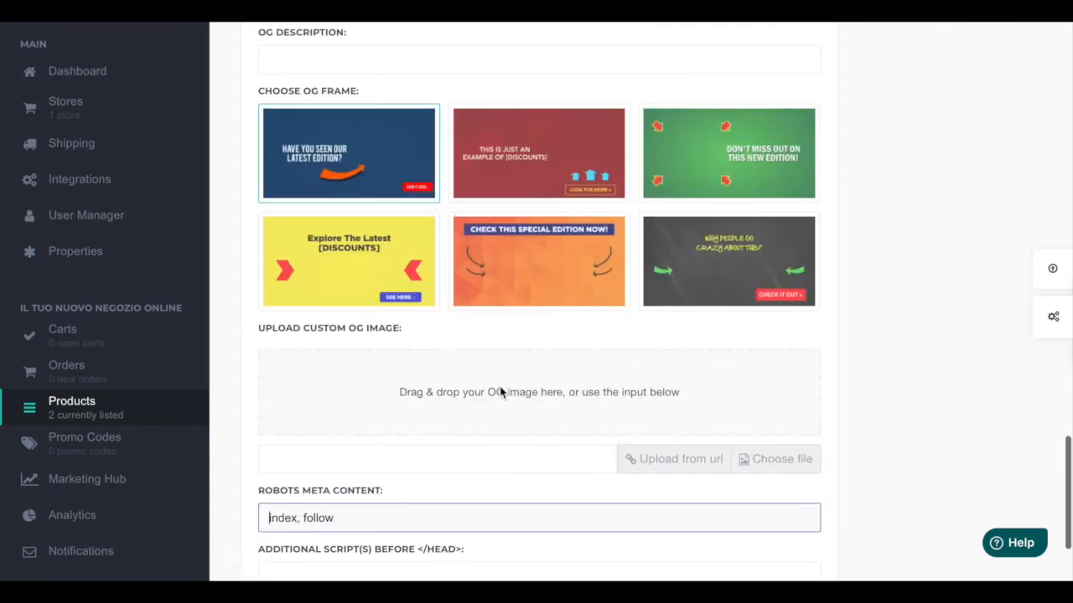
{"action": "scroll", "coordinate": [500, 392], "scroll_direction": "up", "scroll_amount": 10}
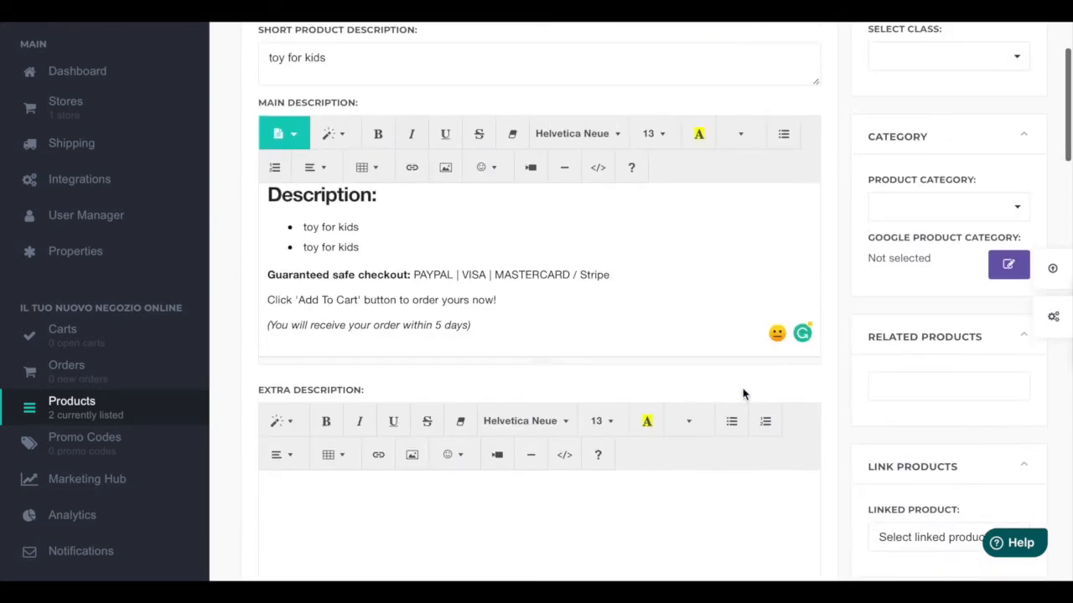
{"action": "scroll", "coordinate": [910, 371], "scroll_direction": "down", "scroll_amount": 1}
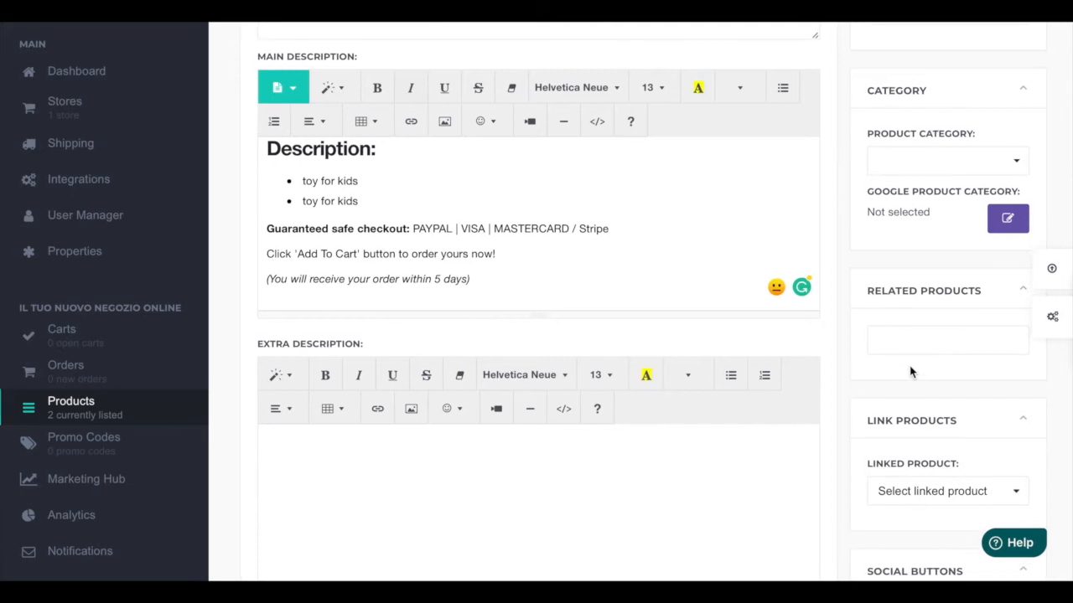
{"action": "scroll", "coordinate": [910, 371], "scroll_direction": "up", "scroll_amount": 5}
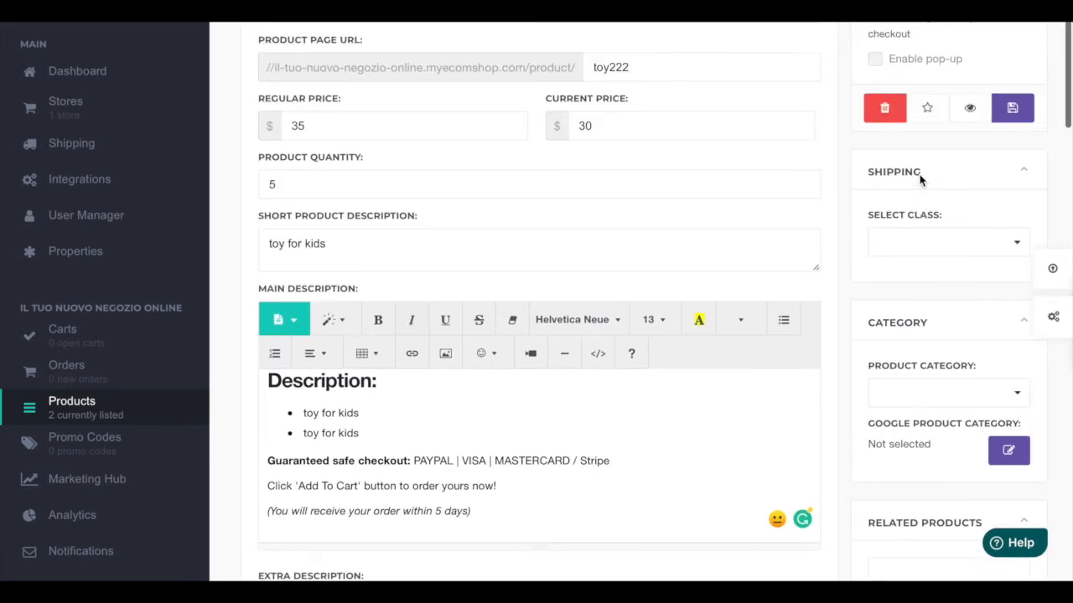
{"action": "scroll", "coordinate": [919, 181], "scroll_direction": "down", "scroll_amount": 10}
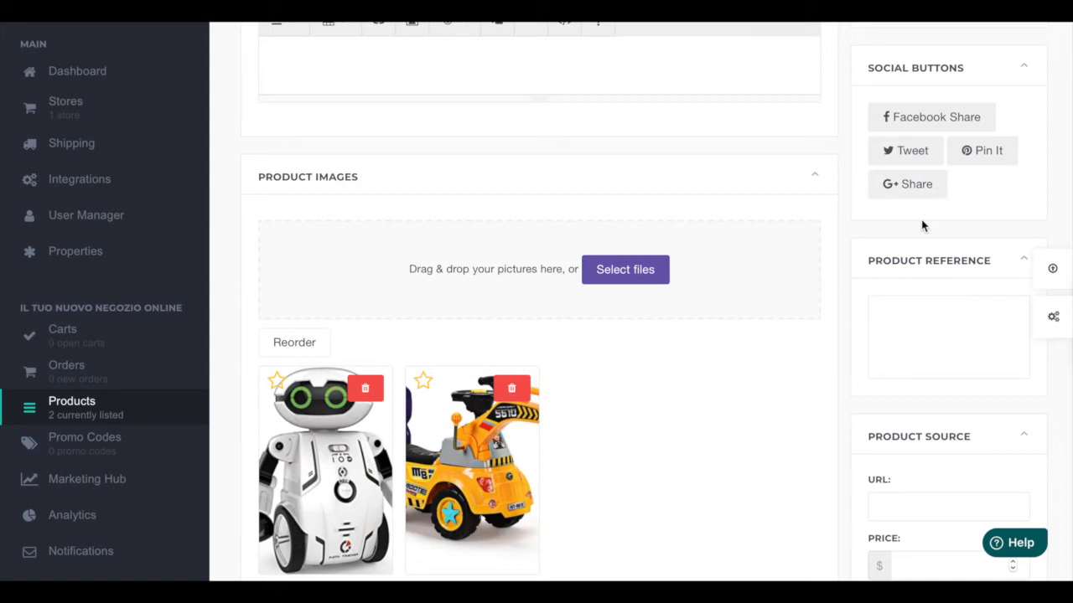
{"action": "scroll", "coordinate": [920, 293], "scroll_direction": "down", "scroll_amount": 1}
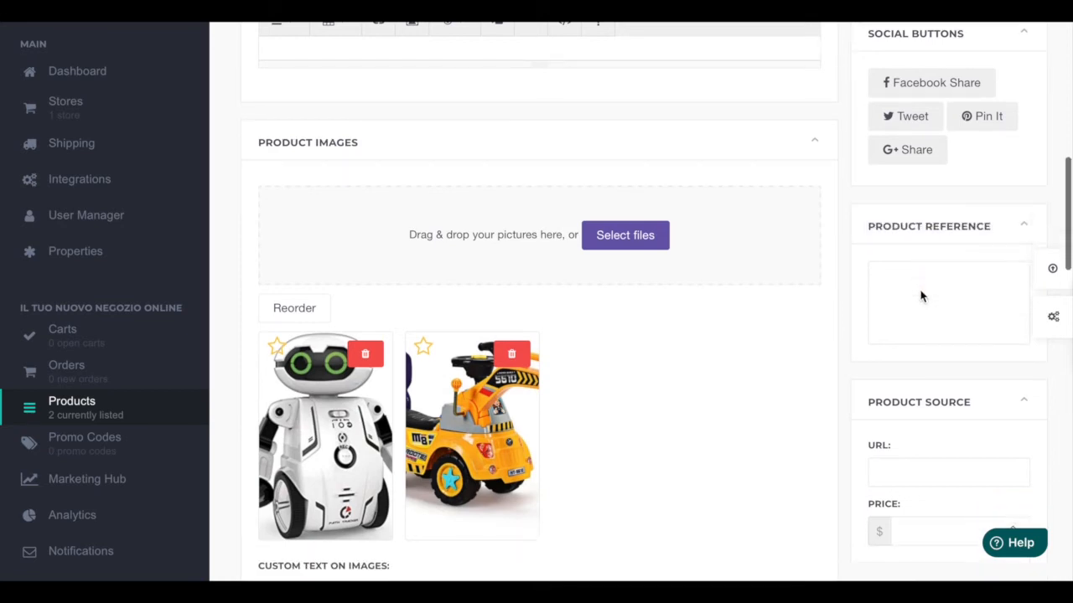
{"action": "left_click", "coordinate": [920, 256]}
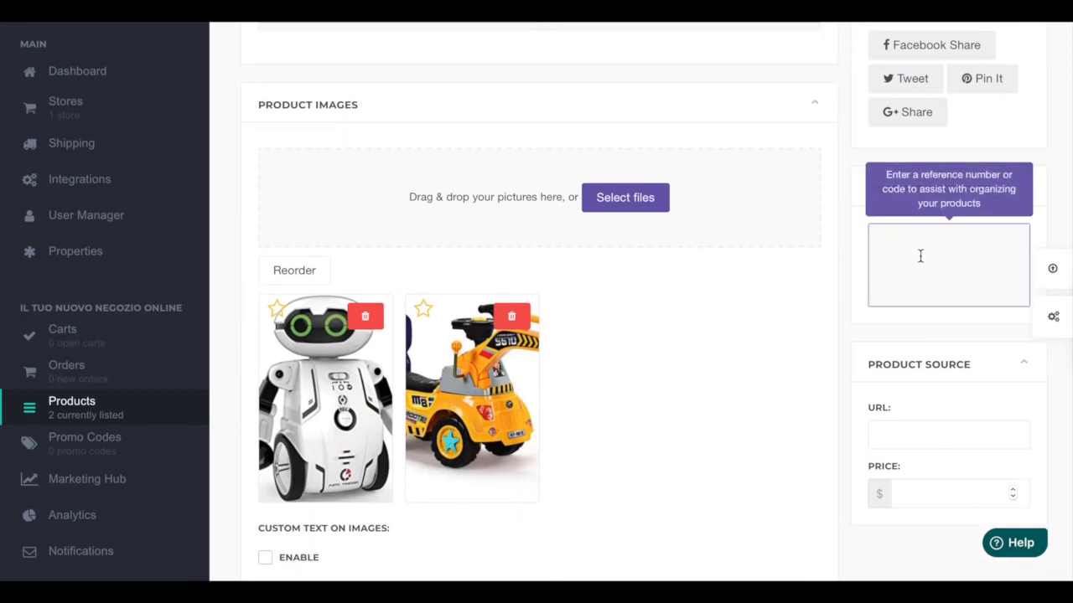
{"action": "type", "text": "A"}
{"action": "type", "text": "X @@"}
{"action": "key", "text": "BackSpace"}
{"action": "key", "text": "BackSpace"}
{"action": "scroll", "coordinate": [917, 360], "scroll_direction": "down", "scroll_amount": 1}
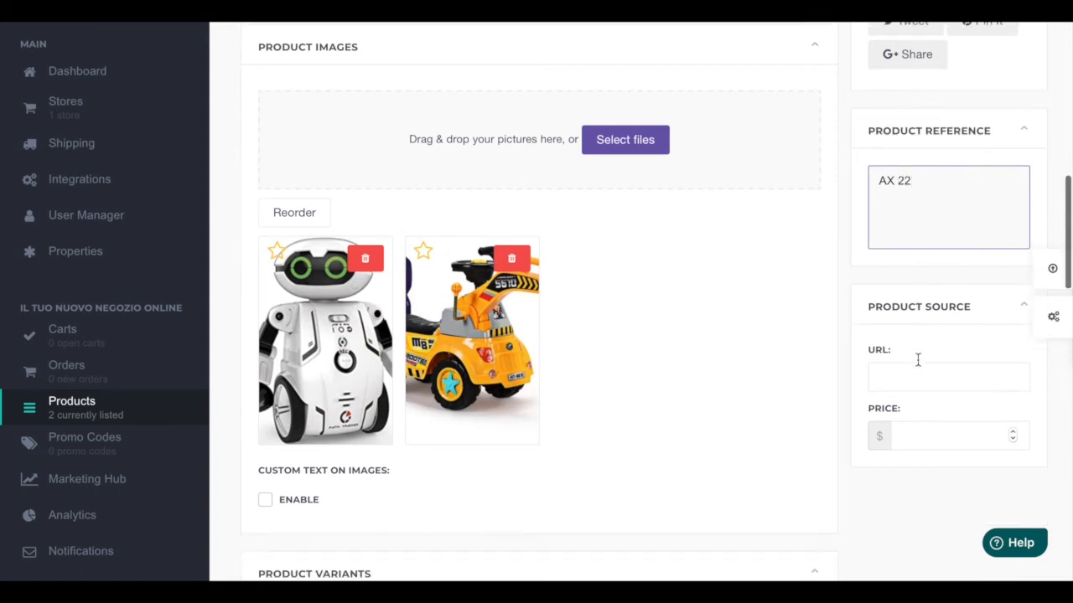
{"action": "scroll", "coordinate": [917, 362], "scroll_direction": "down", "scroll_amount": 1}
{"action": "left_click", "coordinate": [905, 333]}
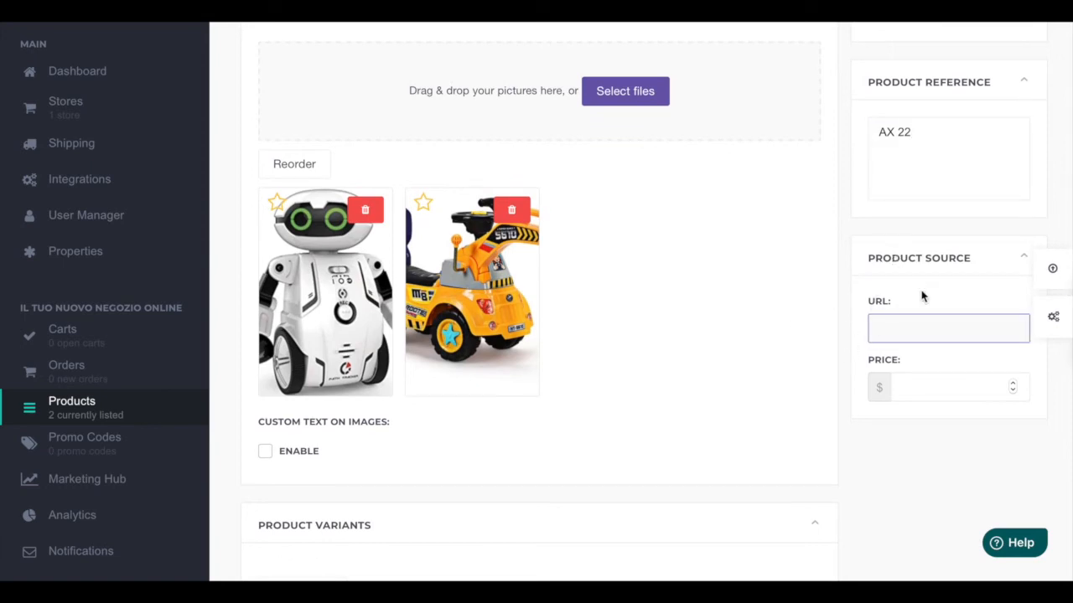
Step: Set the product's shipping class to worldwide
{"action": "scroll", "coordinate": [854, 375], "scroll_direction": "up", "scroll_amount": 1}
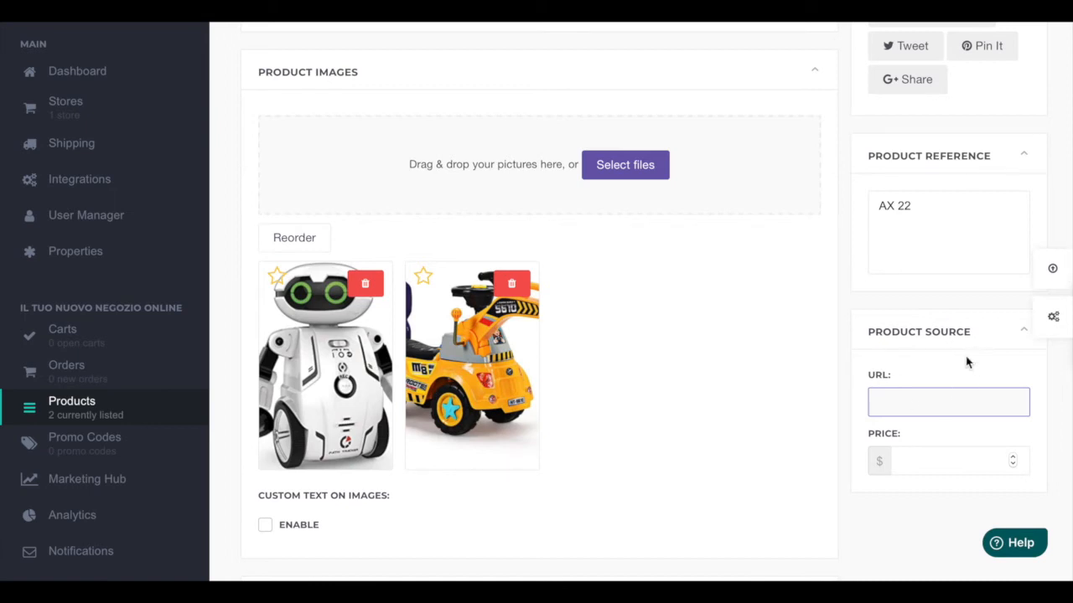
{"action": "scroll", "coordinate": [966, 362], "scroll_direction": "up", "scroll_amount": 4}
{"action": "scroll", "coordinate": [966, 362], "scroll_direction": "up", "scroll_amount": 8}
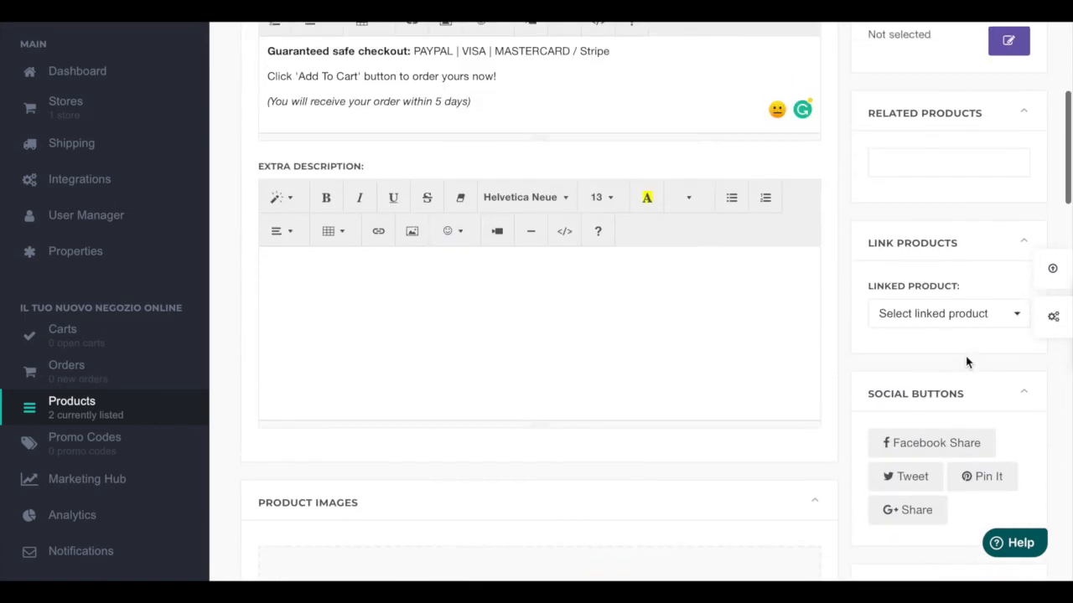
{"action": "scroll", "coordinate": [966, 362], "scroll_direction": "up", "scroll_amount": 2}
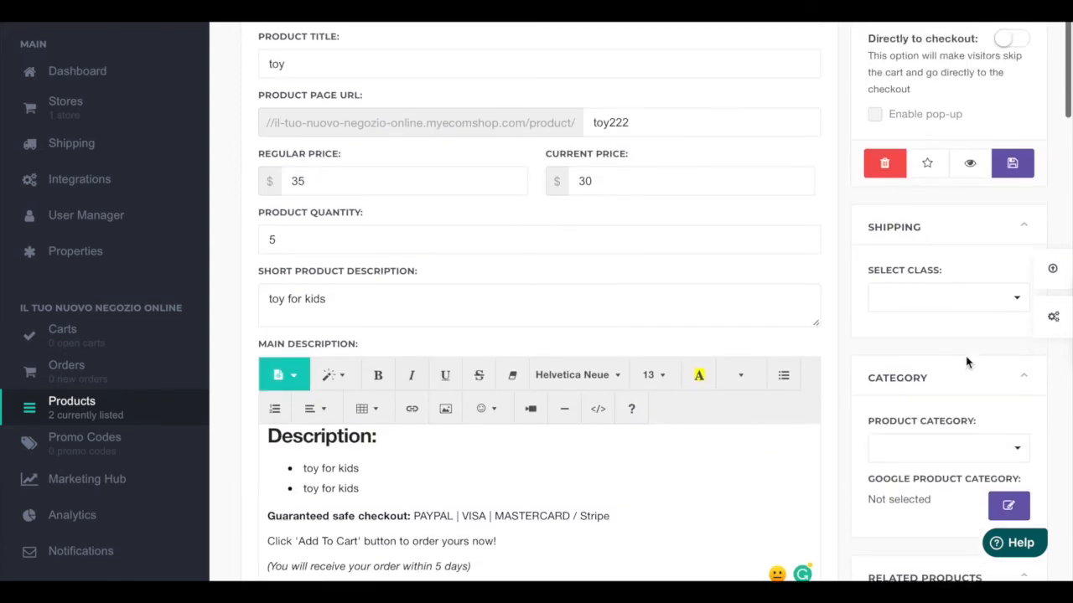
{"action": "scroll", "coordinate": [949, 401], "scroll_direction": "down", "scroll_amount": 1}
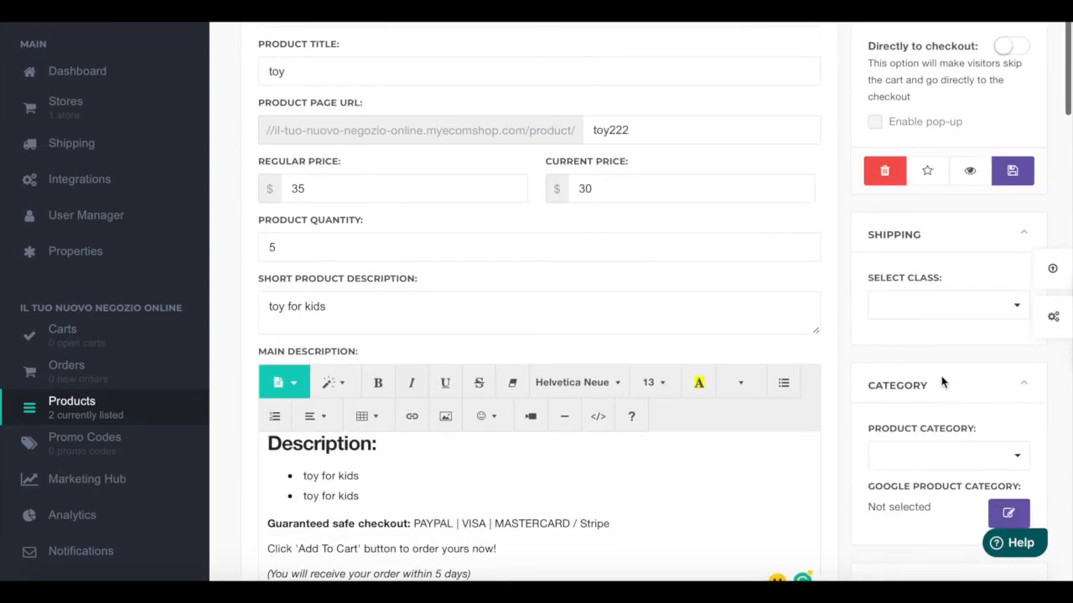
{"action": "left_click", "coordinate": [954, 305]}
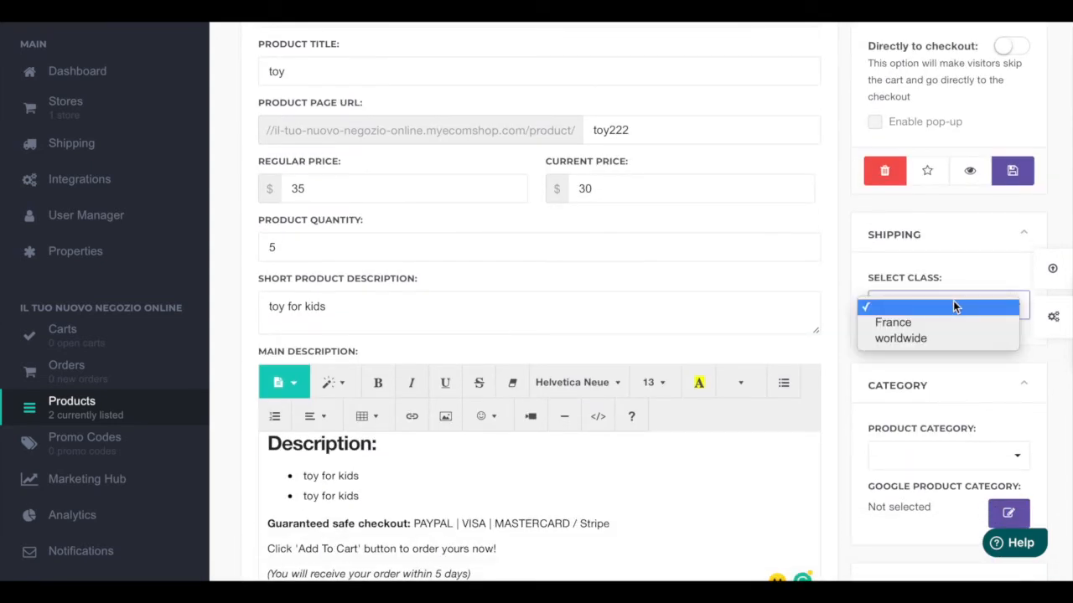
{"action": "left_click", "coordinate": [911, 279]}
{"action": "left_click", "coordinate": [912, 315]}
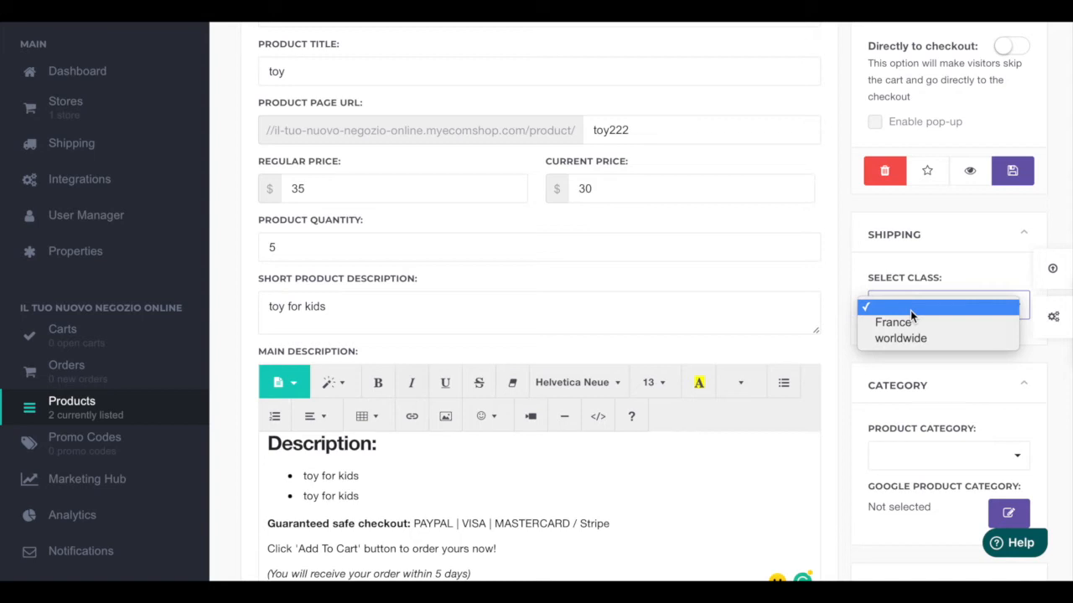
{"action": "left_click", "coordinate": [880, 340]}
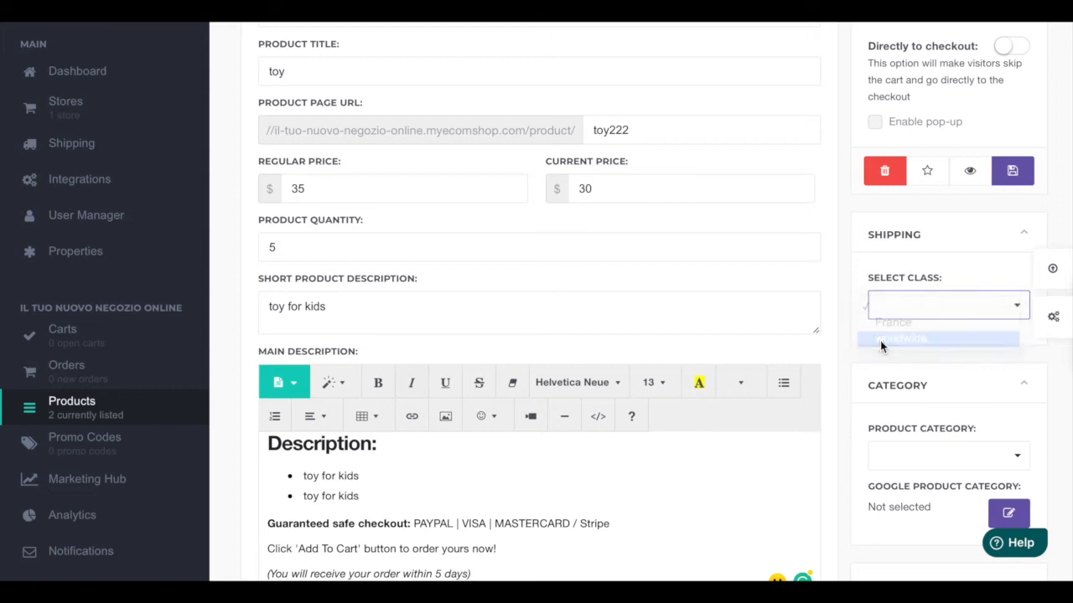
{"action": "scroll", "coordinate": [882, 362], "scroll_direction": "down", "scroll_amount": 1}
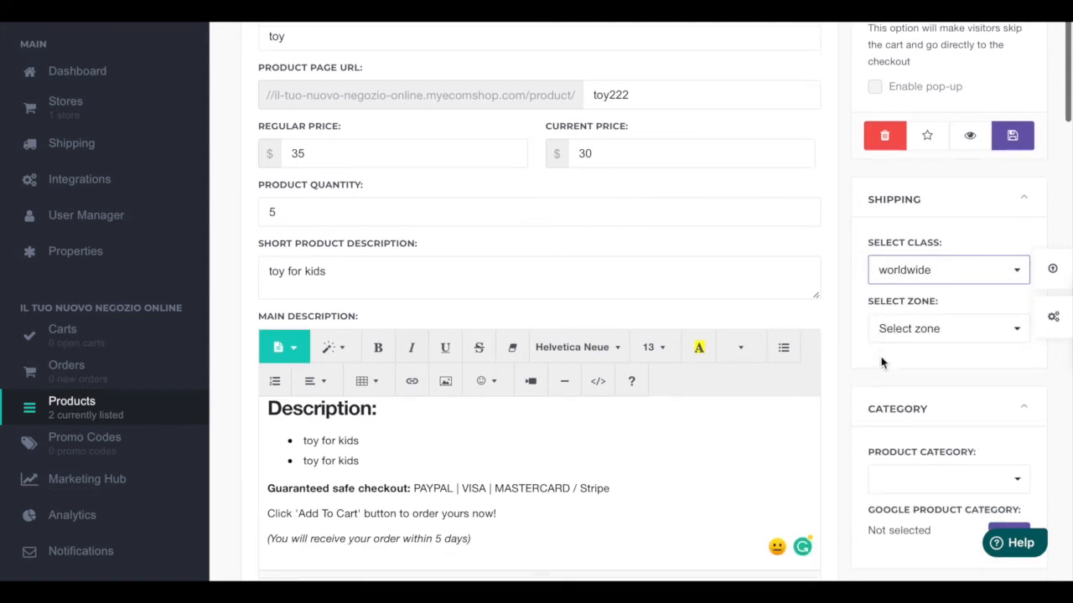
Step: Add worldwide as the product's shipping zone
{"action": "left_click", "coordinate": [914, 329]}
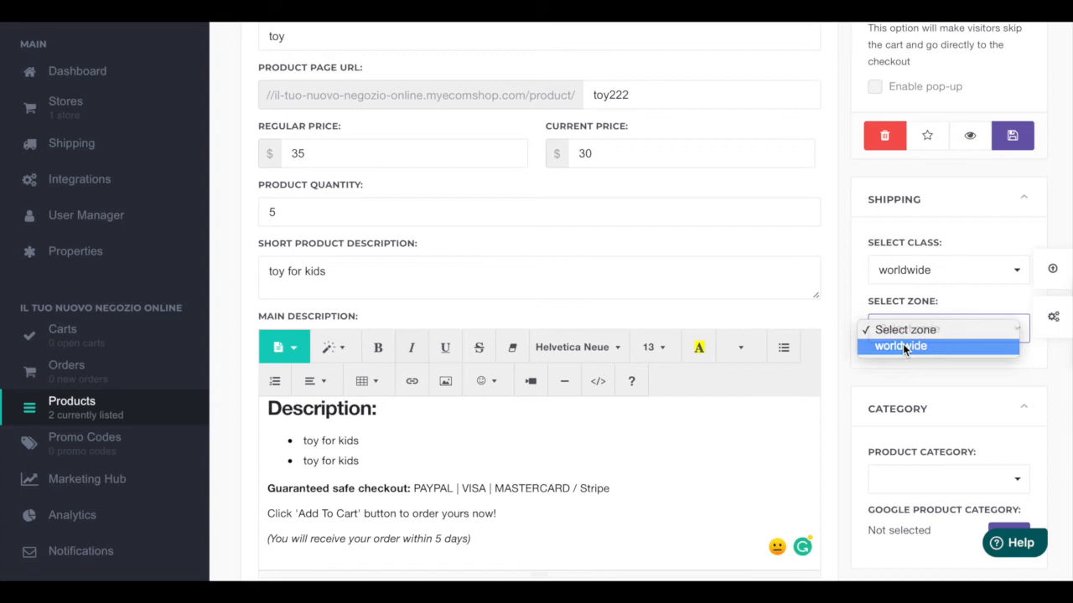
{"action": "left_click", "coordinate": [902, 347]}
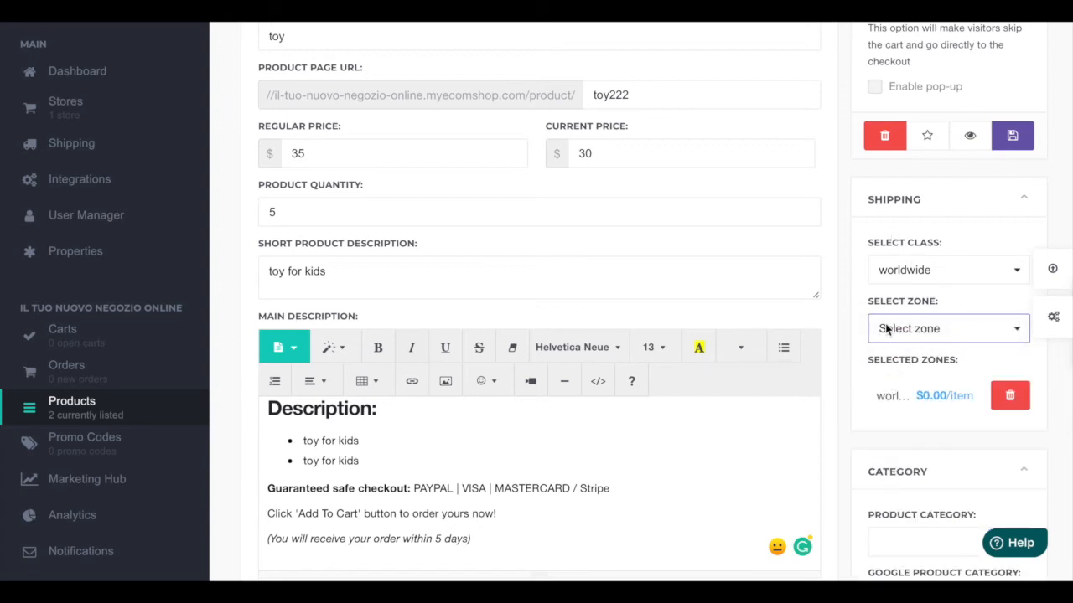
{"action": "scroll", "coordinate": [926, 384], "scroll_direction": "down", "scroll_amount": 1}
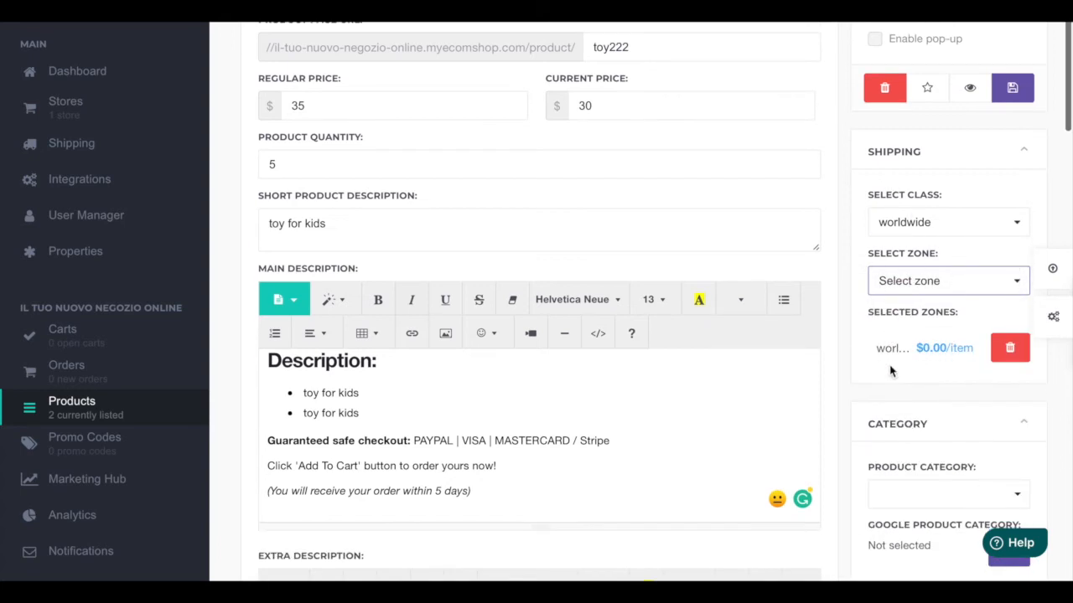
{"action": "scroll", "coordinate": [891, 382], "scroll_direction": "down", "scroll_amount": 1}
{"action": "scroll", "coordinate": [890, 381], "scroll_direction": "up", "scroll_amount": 5}
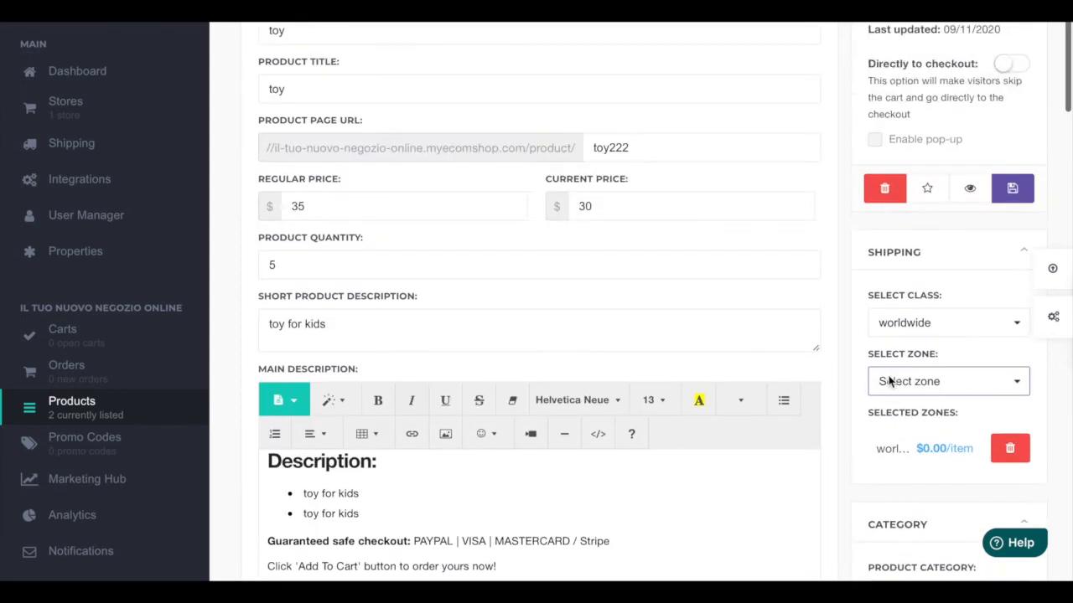
Step: Set the product status to Public
{"action": "scroll", "coordinate": [890, 382], "scroll_direction": "down", "scroll_amount": 1}
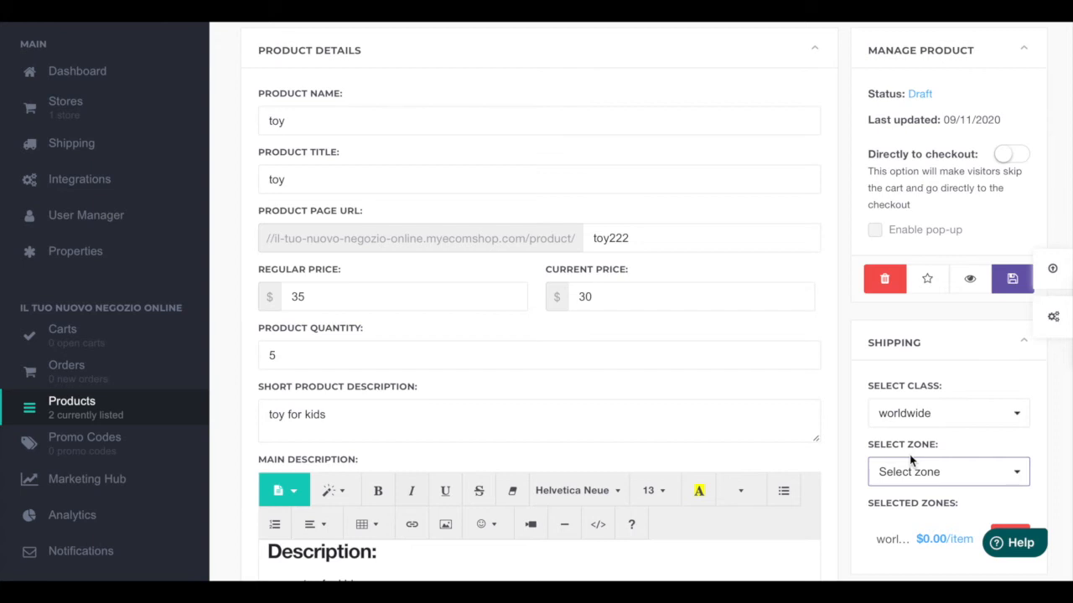
{"action": "scroll", "coordinate": [959, 401], "scroll_direction": "down", "scroll_amount": 1}
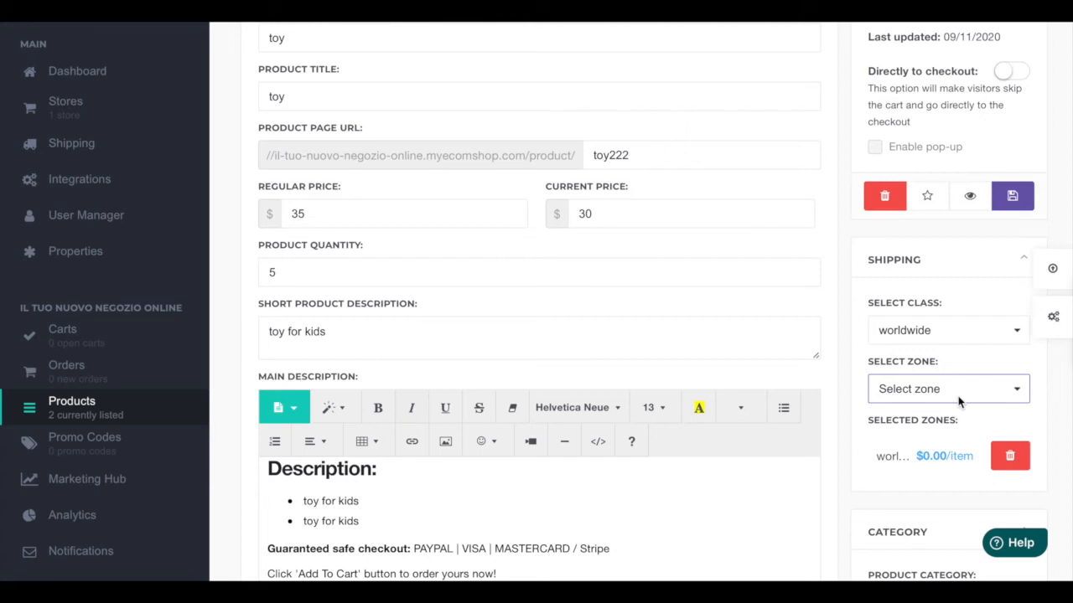
{"action": "scroll", "coordinate": [942, 381], "scroll_direction": "up", "scroll_amount": 1}
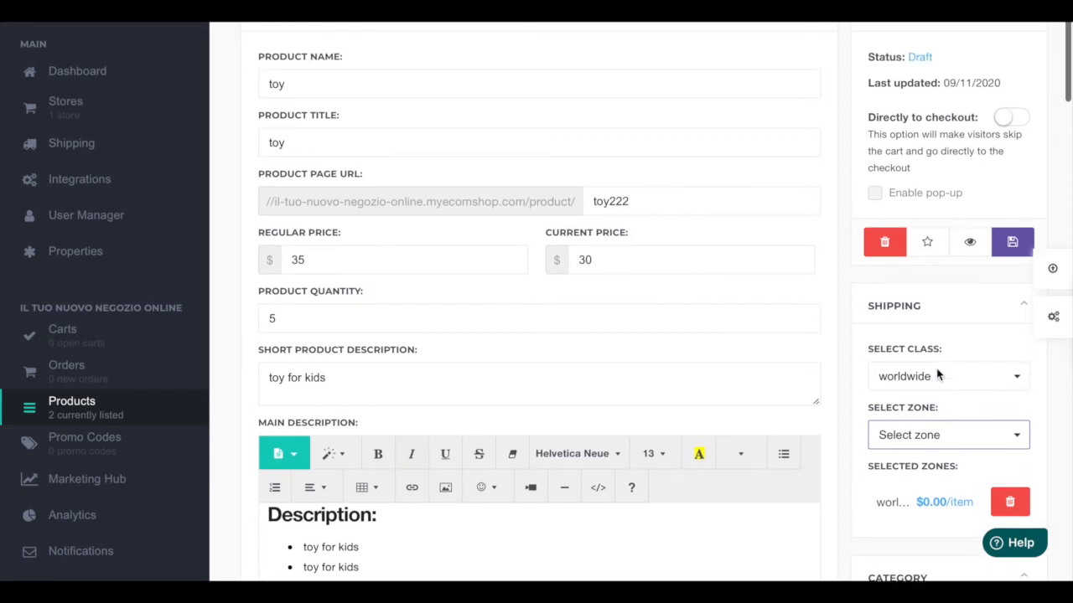
{"action": "scroll", "coordinate": [937, 375], "scroll_direction": "up", "scroll_amount": 1}
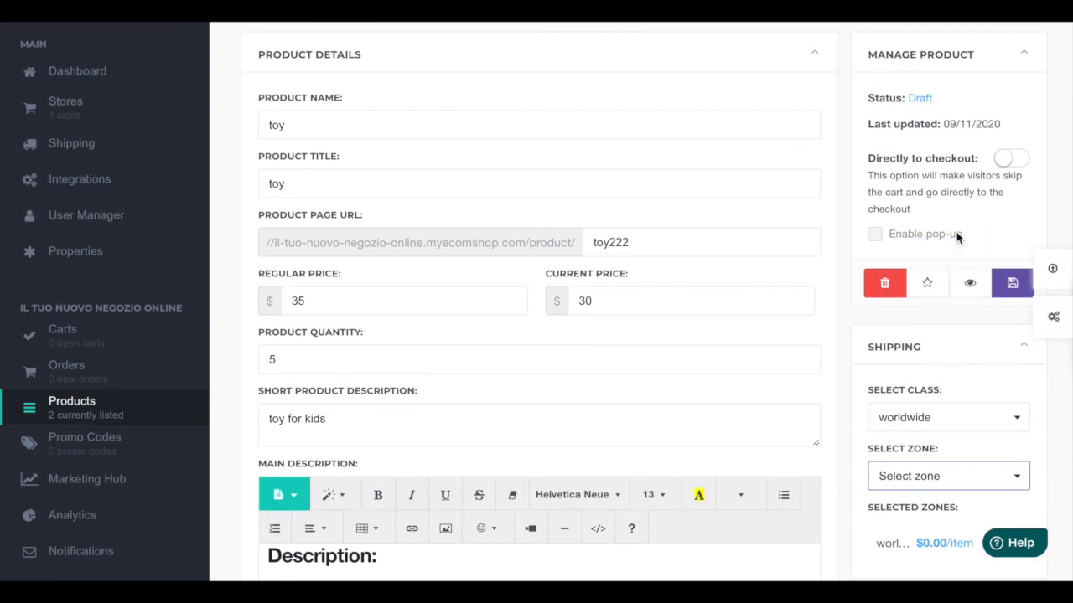
{"action": "left_click", "coordinate": [920, 97]}
{"action": "left_click", "coordinate": [936, 99]}
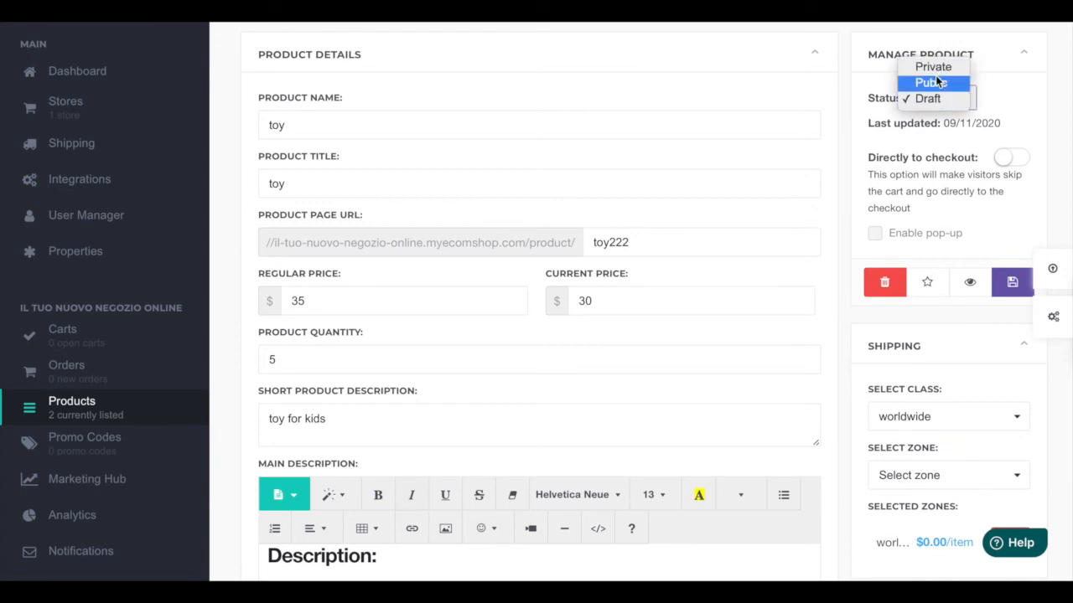
{"action": "left_click", "coordinate": [934, 82]}
{"action": "left_click", "coordinate": [926, 99]}
{"action": "left_click", "coordinate": [930, 98]}
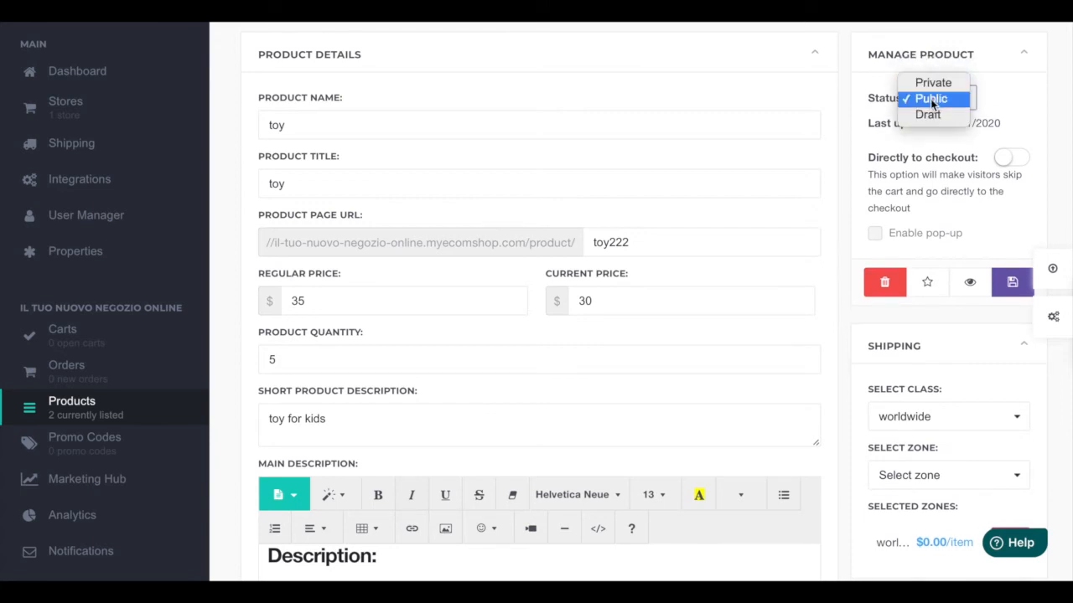
{"action": "left_click", "coordinate": [932, 100]}
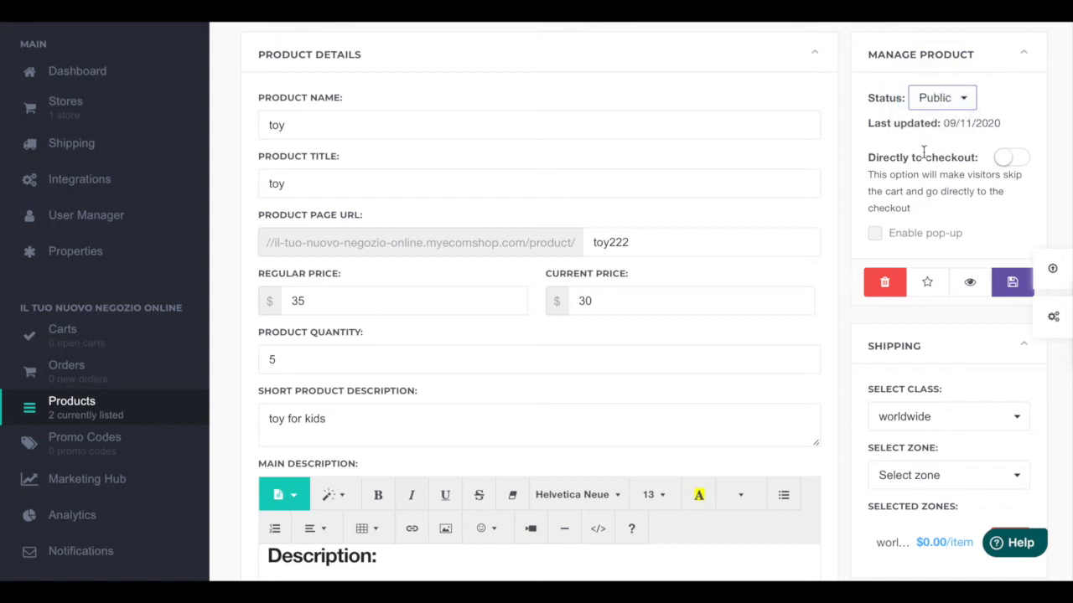
Step: Try to save the product
{"action": "scroll", "coordinate": [923, 151], "scroll_direction": "down", "scroll_amount": 1}
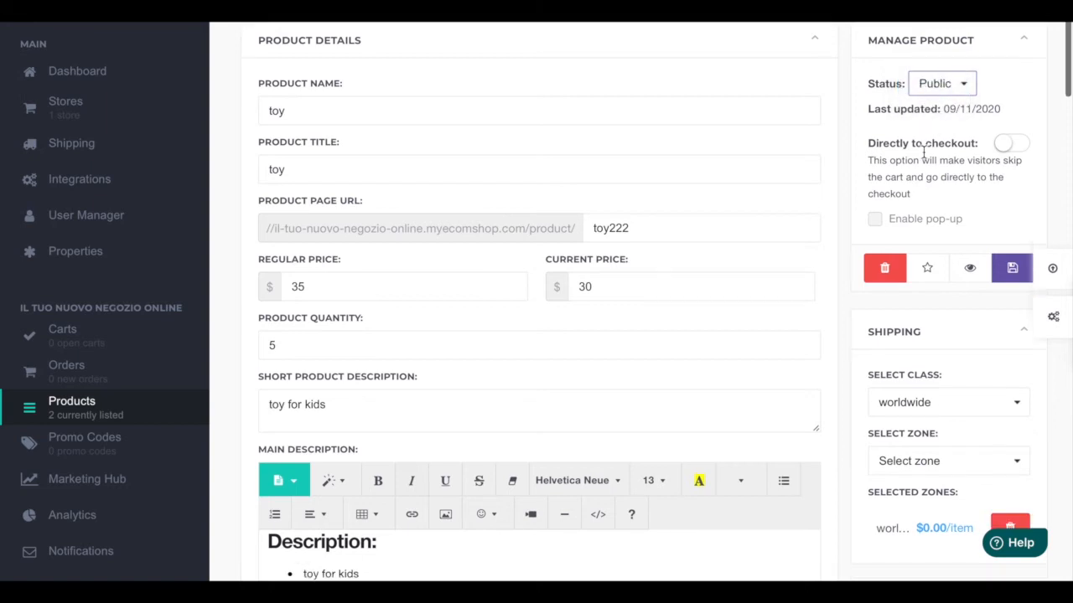
{"action": "left_click", "coordinate": [1012, 268]}
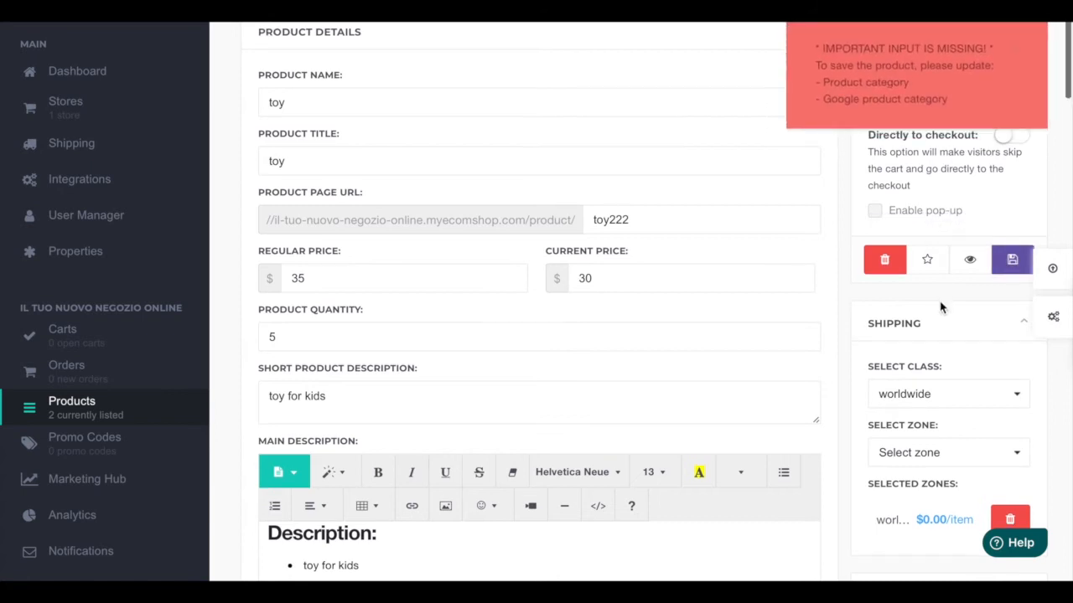
{"action": "scroll", "coordinate": [941, 308], "scroll_direction": "down", "scroll_amount": 2}
{"action": "scroll", "coordinate": [940, 309], "scroll_direction": "up", "scroll_amount": 1}
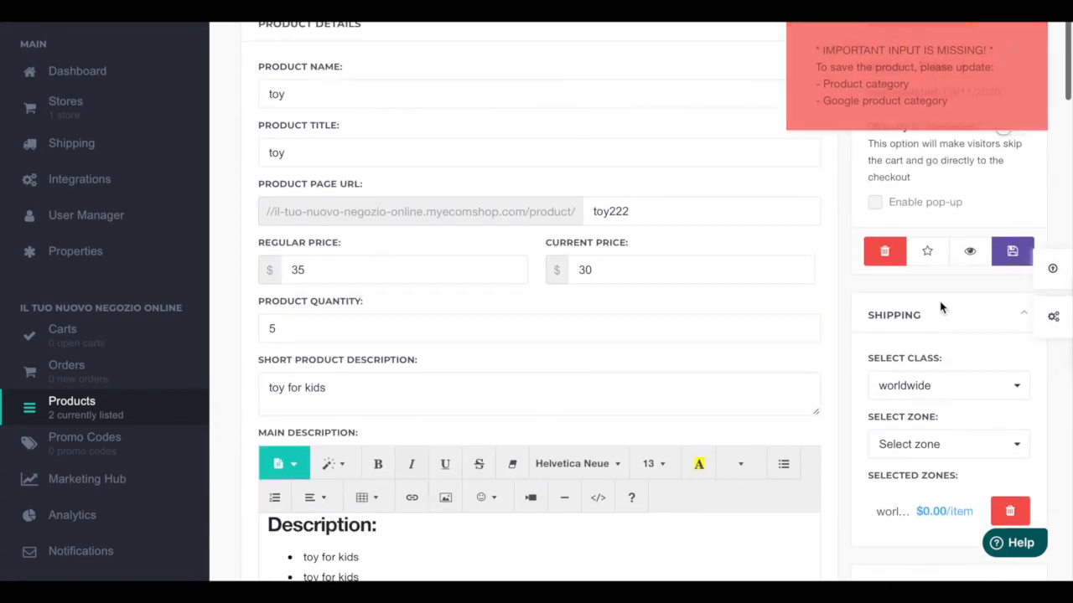
{"action": "scroll", "coordinate": [939, 308], "scroll_direction": "down", "scroll_amount": 7}
{"action": "scroll", "coordinate": [939, 301], "scroll_direction": "up", "scroll_amount": 3}
Step: Set the product category to giochi and the Google product category to Toys & Games
{"action": "left_click", "coordinate": [967, 159]}
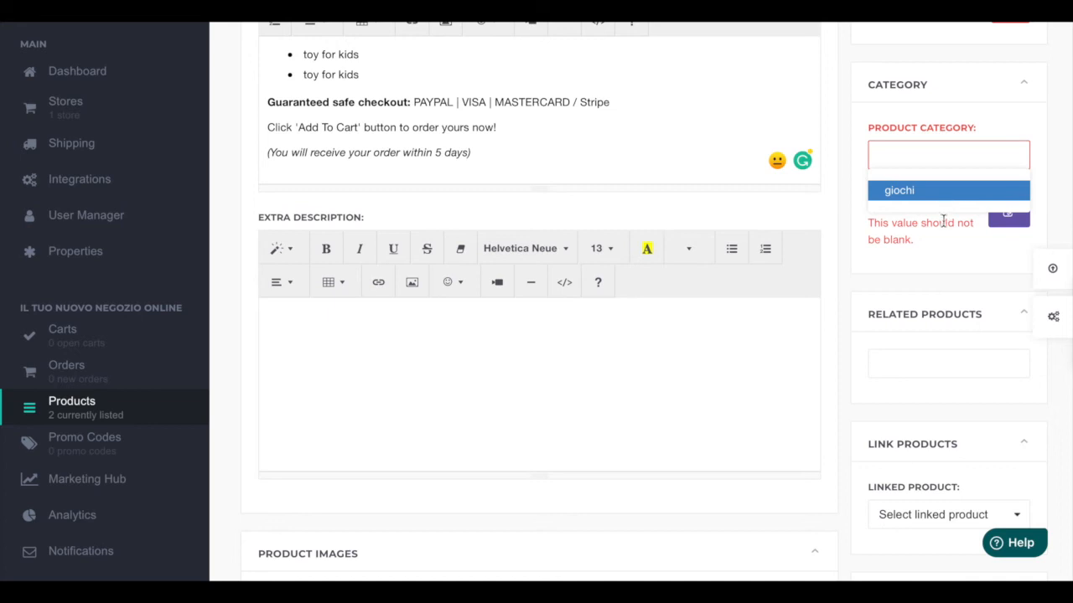
{"action": "left_click", "coordinate": [941, 193]}
{"action": "left_click", "coordinate": [1006, 212]}
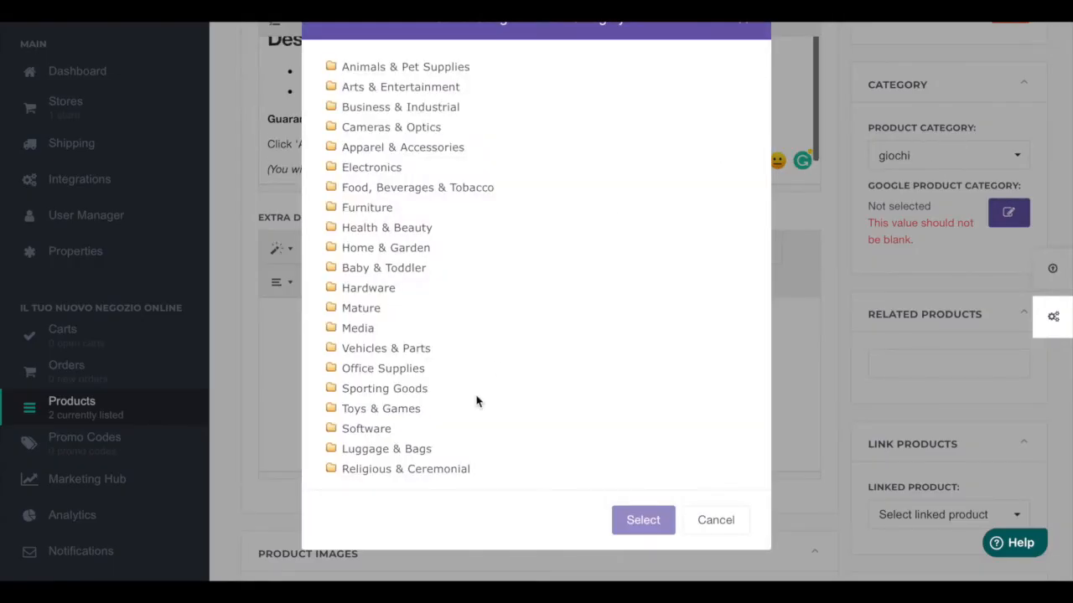
{"action": "left_click", "coordinate": [390, 411]}
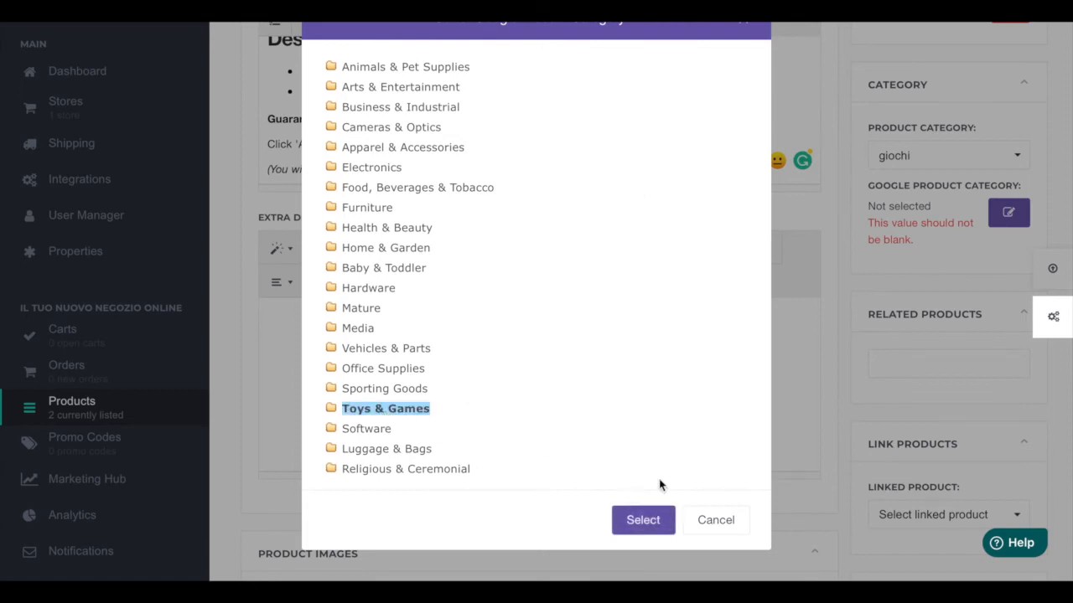
{"action": "left_click", "coordinate": [649, 519]}
Step: Save the product
{"action": "scroll", "coordinate": [919, 369], "scroll_direction": "down", "scroll_amount": 8}
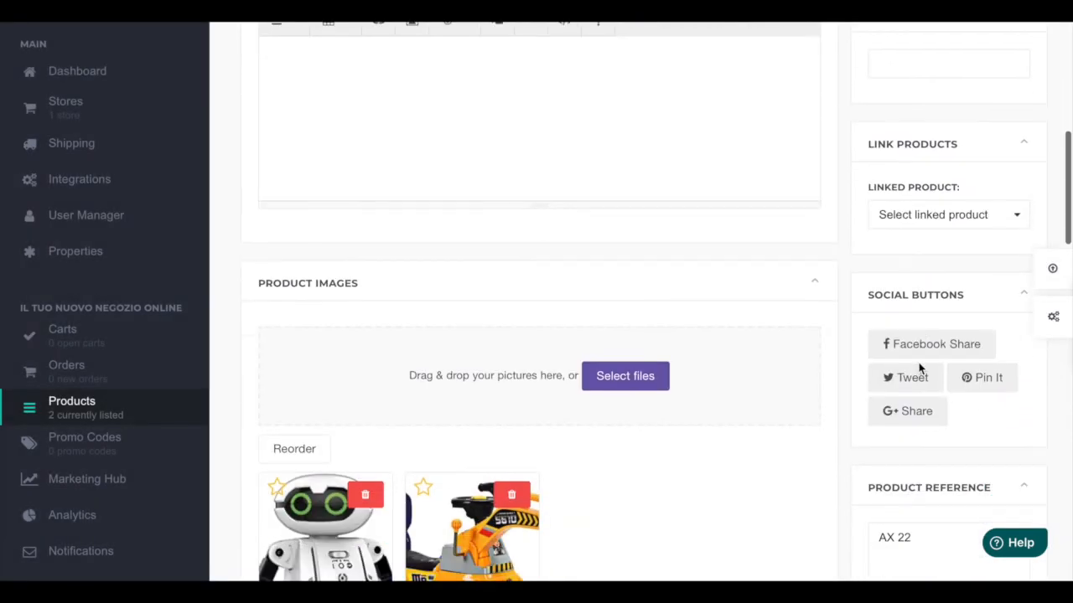
{"action": "scroll", "coordinate": [918, 369], "scroll_direction": "up", "scroll_amount": 10}
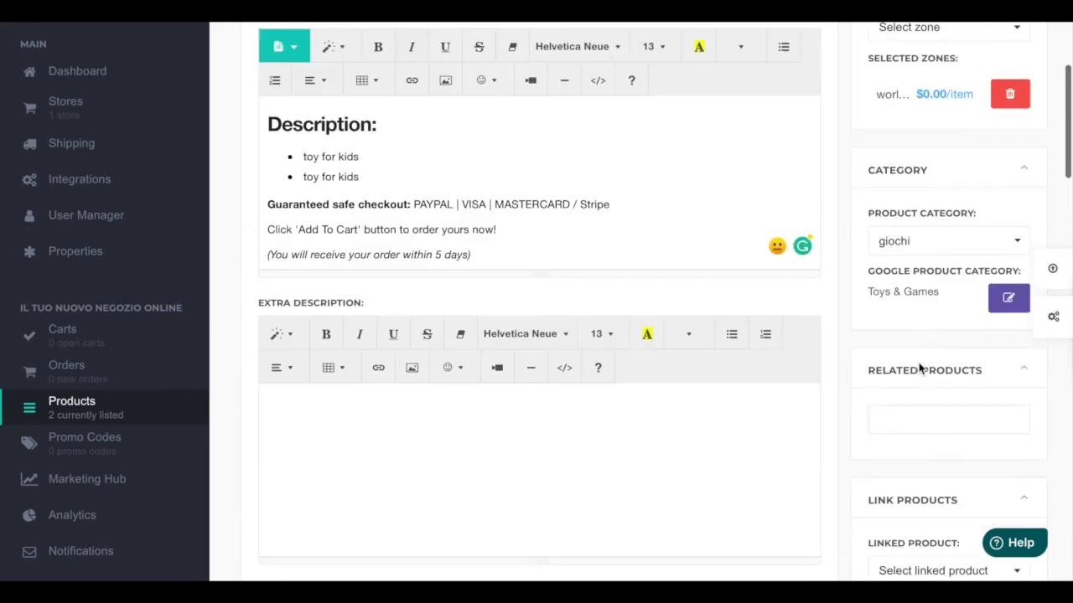
{"action": "left_click", "coordinate": [1010, 333]}
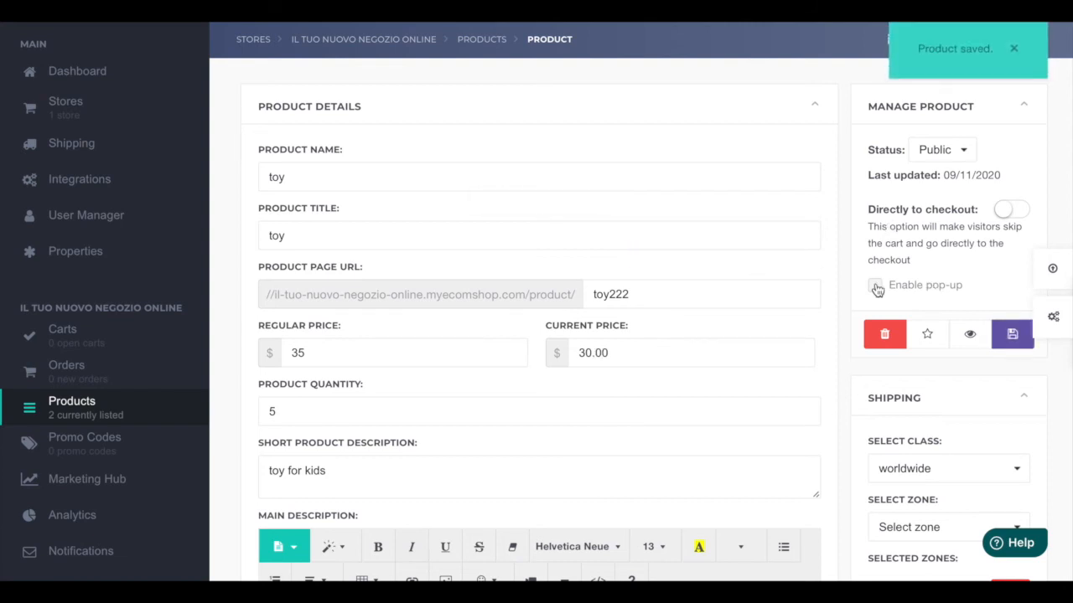
Step: Return to the stores list
{"action": "scroll", "coordinate": [840, 402], "scroll_direction": "down", "scroll_amount": 5}
{"action": "scroll", "coordinate": [840, 402], "scroll_direction": "up", "scroll_amount": 5}
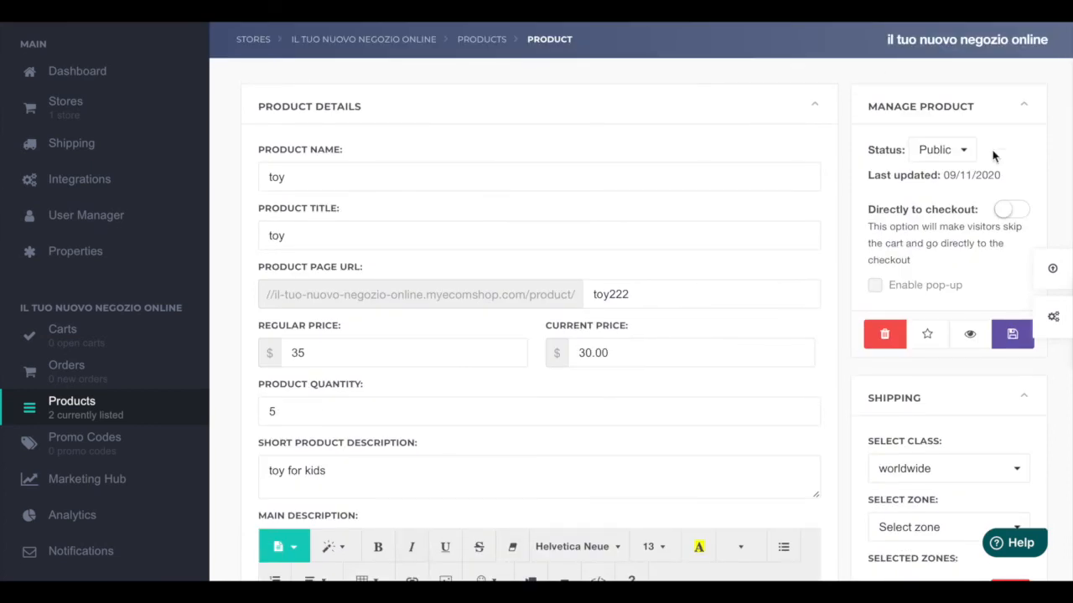
{"action": "scroll", "coordinate": [993, 151], "scroll_direction": "down", "scroll_amount": 3}
{"action": "scroll", "coordinate": [964, 254], "scroll_direction": "up", "scroll_amount": 1}
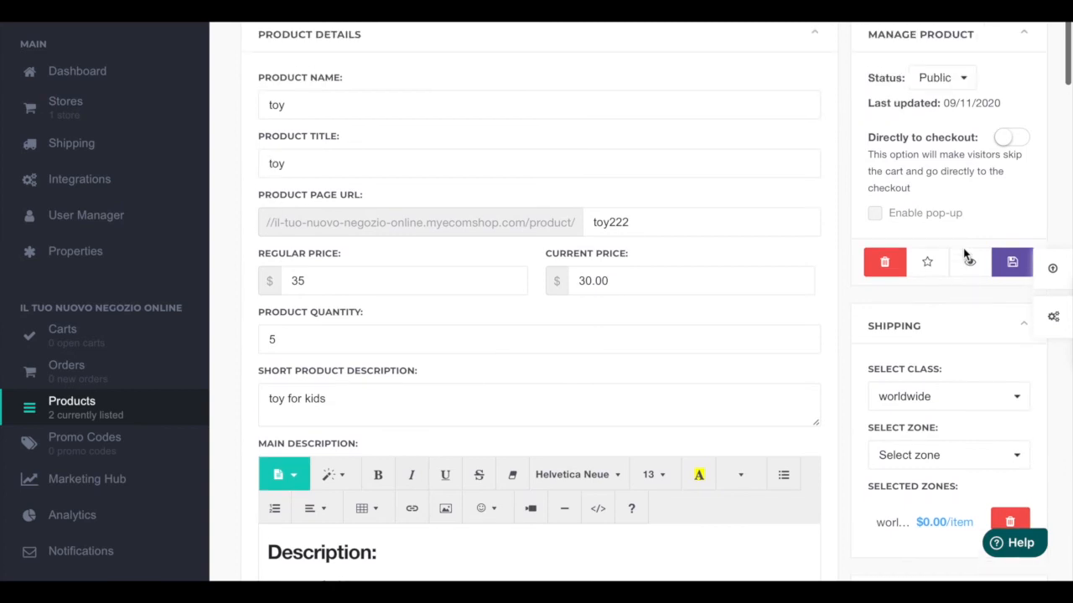
{"action": "scroll", "coordinate": [965, 252], "scroll_direction": "up", "scroll_amount": 2}
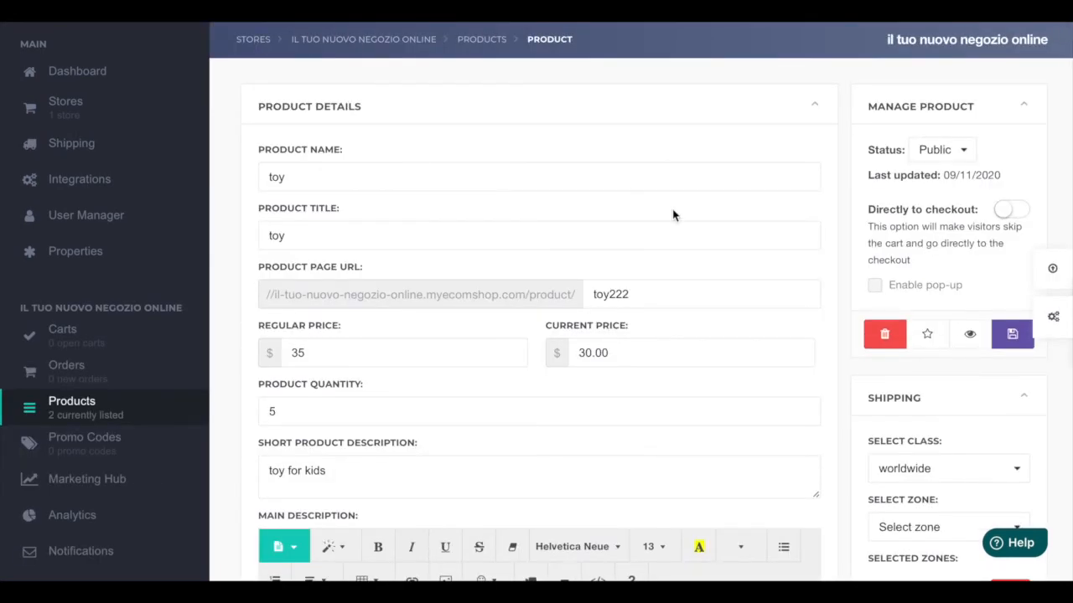
{"action": "left_click", "coordinate": [253, 39]}
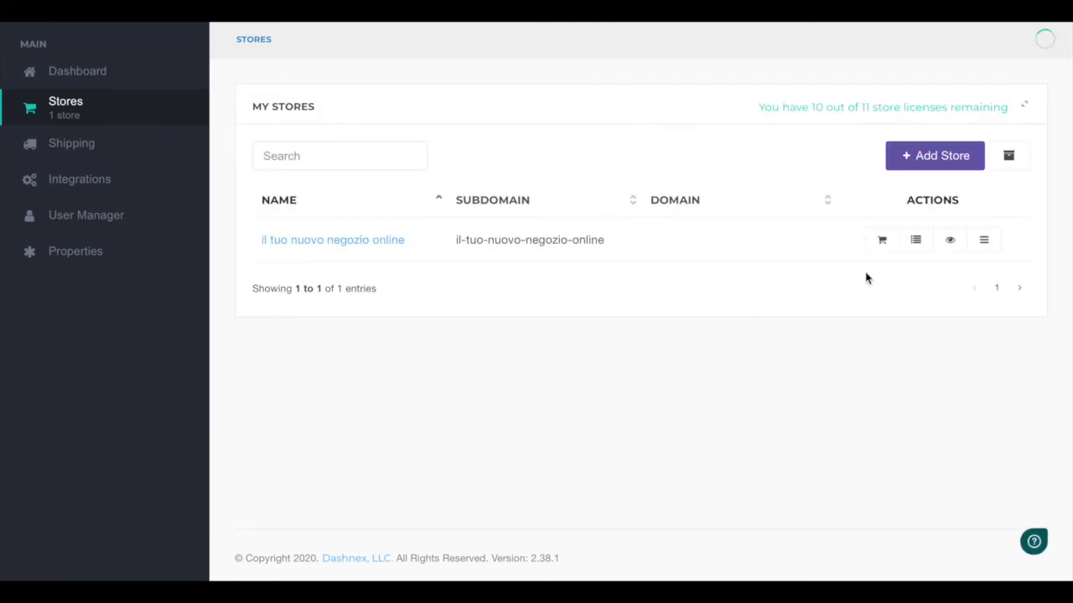
Step: Preview the store and browse the storefront's product listing
{"action": "left_click", "coordinate": [950, 243]}
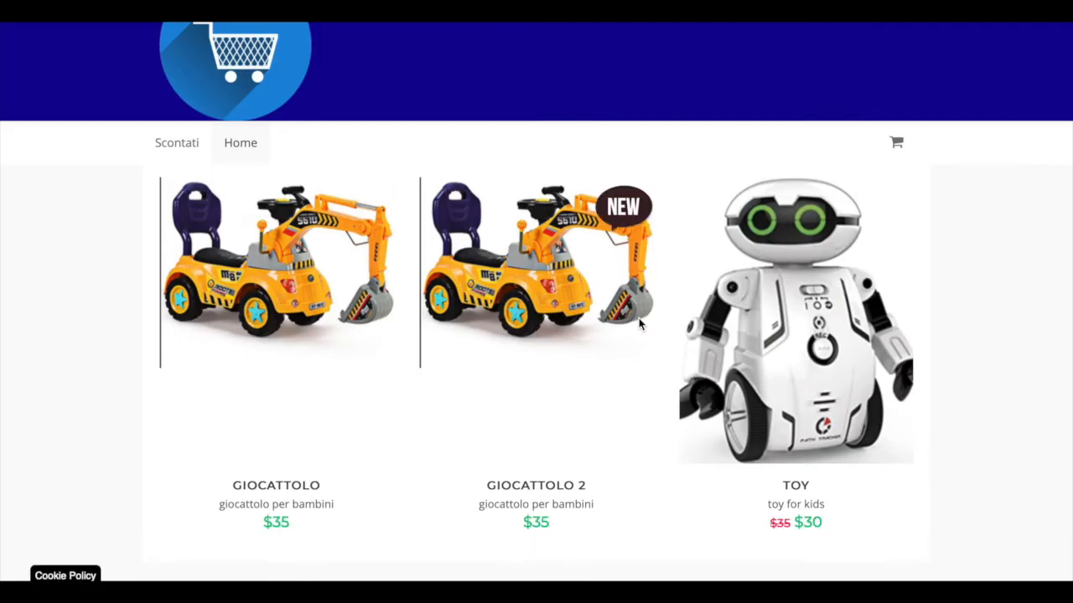
{"action": "scroll", "coordinate": [976, 268], "scroll_direction": "down", "scroll_amount": 1}
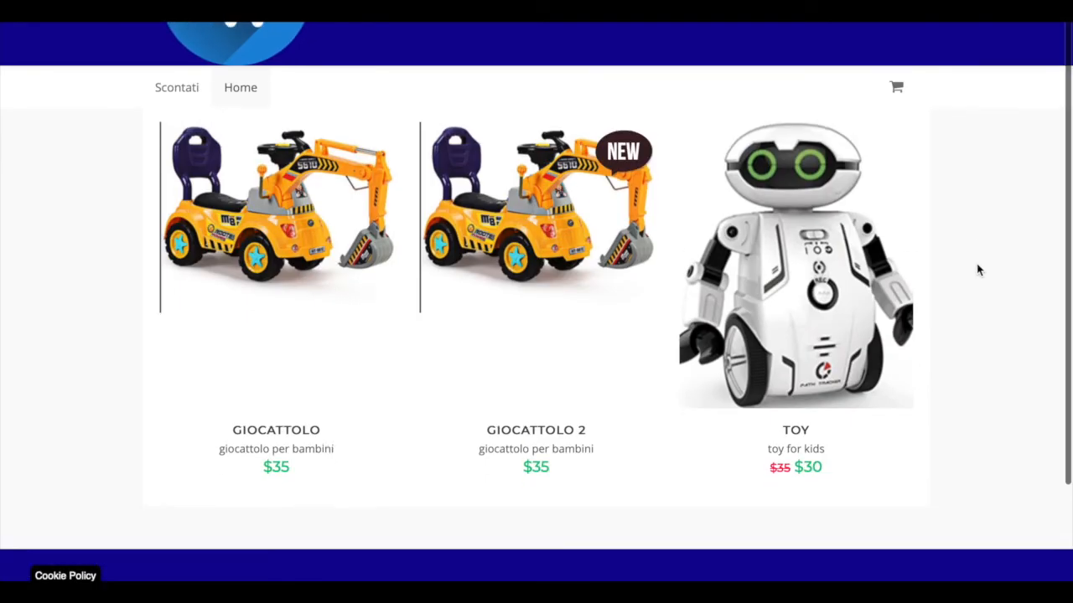
{"action": "scroll", "coordinate": [977, 268], "scroll_direction": "up", "scroll_amount": 1}
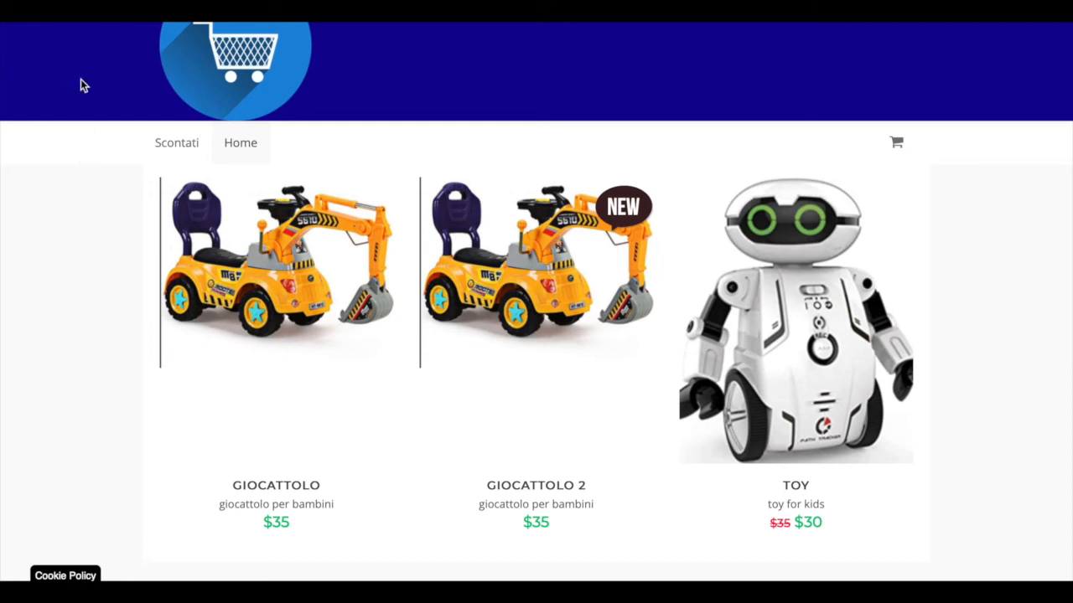
{"action": "scroll", "coordinate": [116, 227], "scroll_direction": "down", "scroll_amount": 2}
{"action": "scroll", "coordinate": [117, 224], "scroll_direction": "up", "scroll_amount": 2}
{"action": "scroll", "coordinate": [130, 191], "scroll_direction": "down", "scroll_amount": 1}
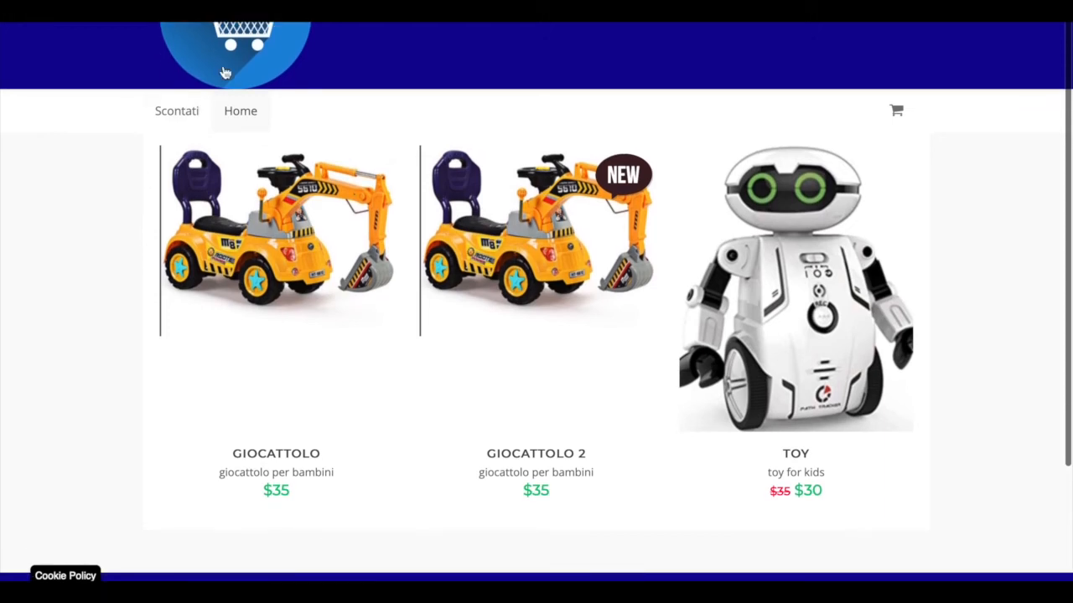
{"action": "scroll", "coordinate": [143, 199], "scroll_direction": "down", "scroll_amount": 1}
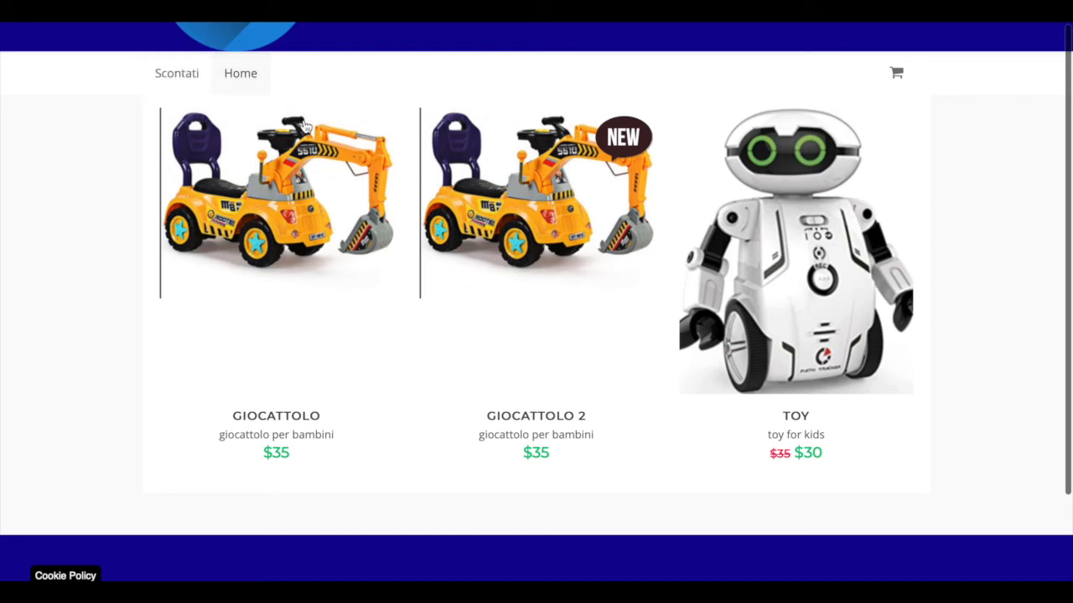
{"action": "left_click", "coordinate": [191, 91]}
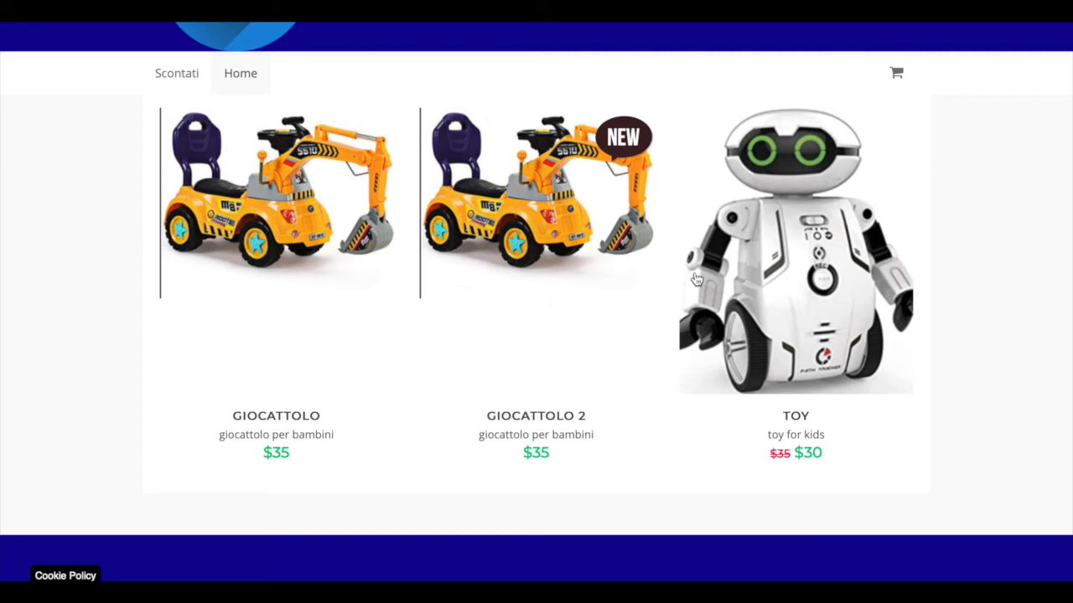
{"action": "scroll", "coordinate": [549, 368], "scroll_direction": "down", "scroll_amount": 3}
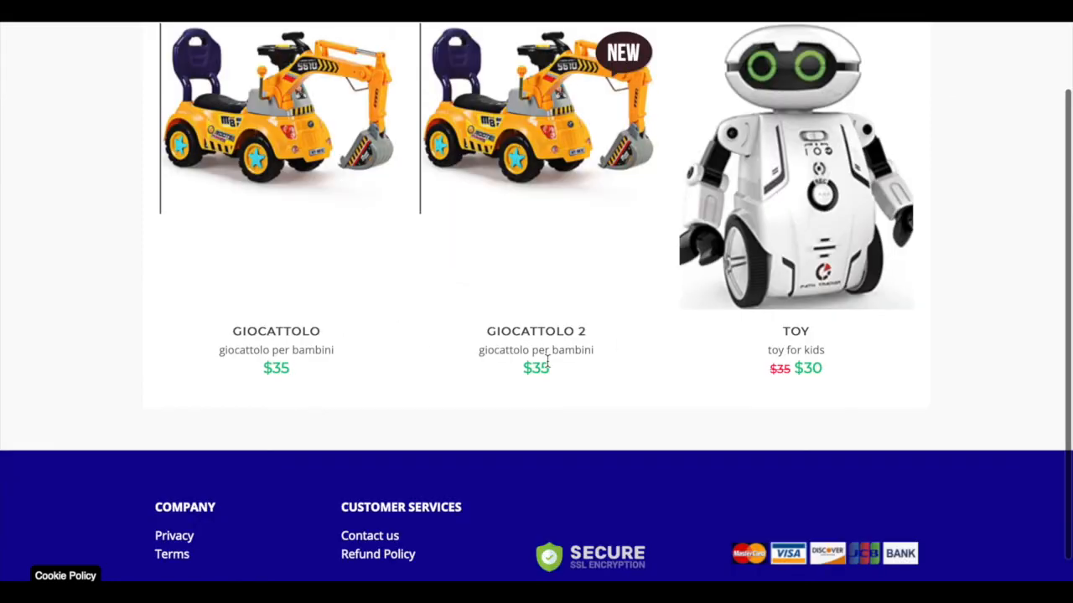
{"action": "scroll", "coordinate": [548, 367], "scroll_direction": "up", "scroll_amount": 1}
{"action": "scroll", "coordinate": [548, 367], "scroll_direction": "up", "scroll_amount": 1}
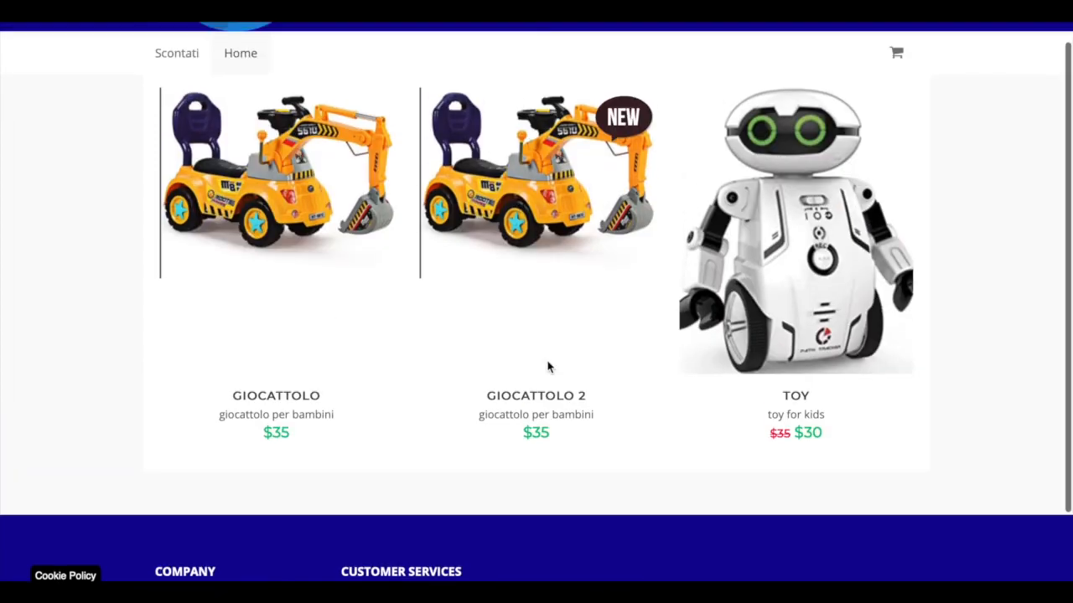
{"action": "scroll", "coordinate": [548, 367], "scroll_direction": "up", "scroll_amount": 3}
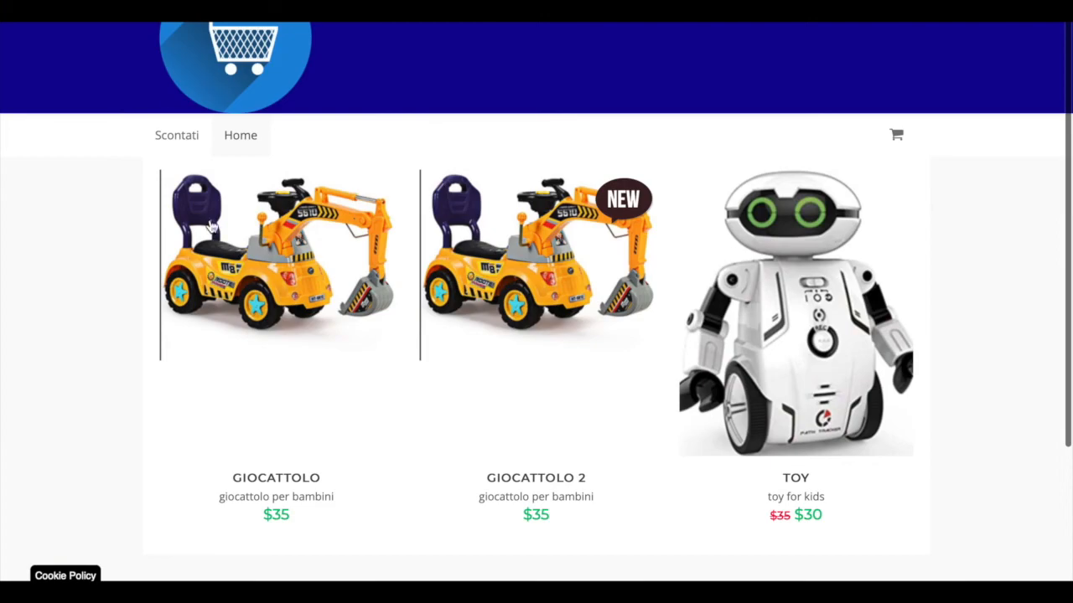
{"action": "scroll", "coordinate": [206, 363], "scroll_direction": "down", "scroll_amount": 5}
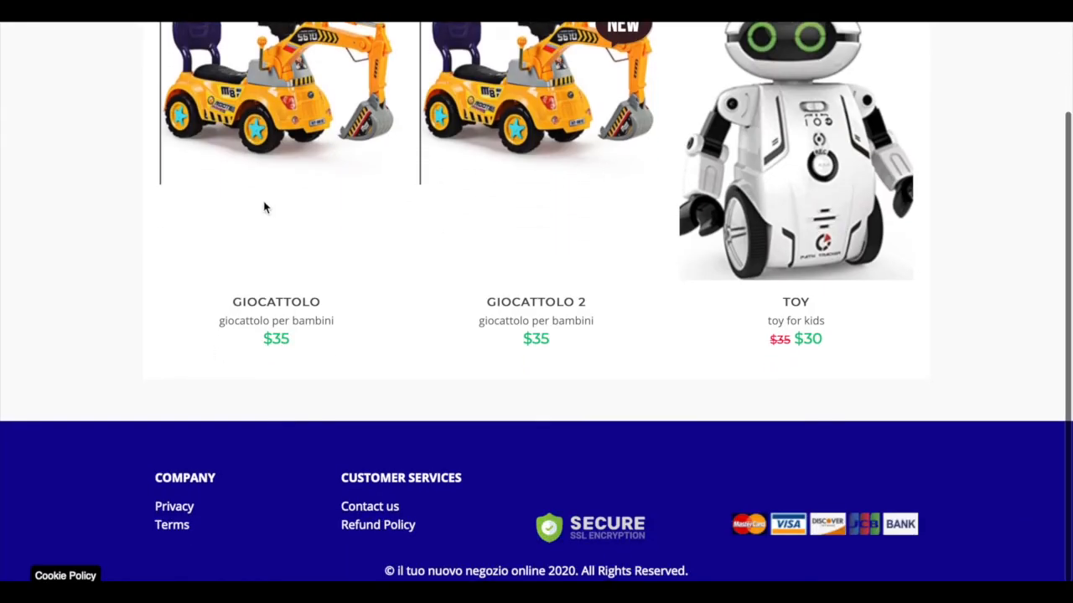
{"action": "scroll", "coordinate": [263, 207], "scroll_direction": "down", "scroll_amount": 1}
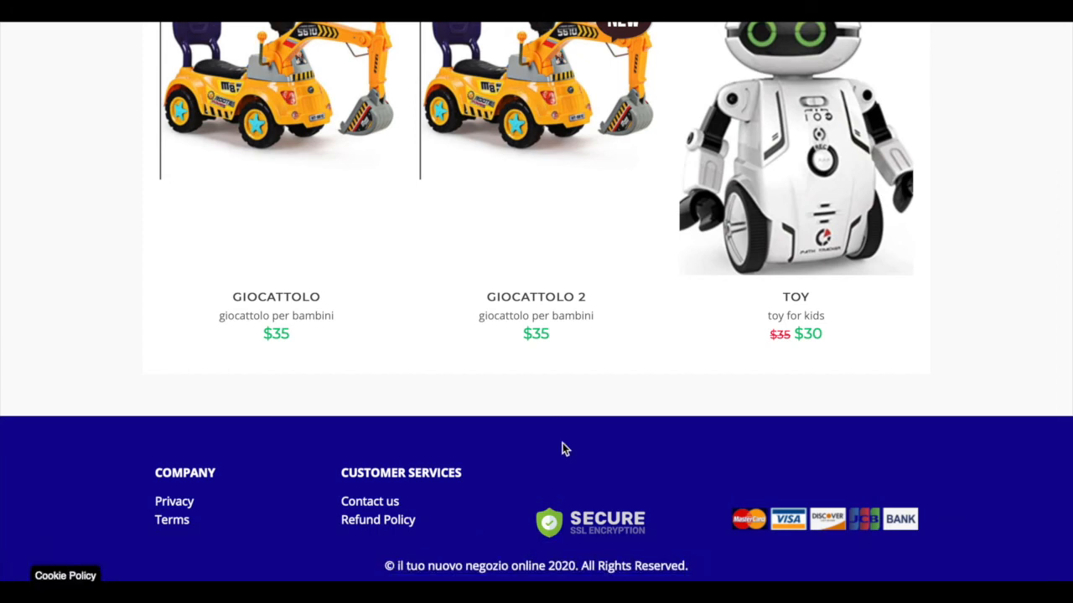
Step: Scroll the storefront listing and examine the toy product's page with its prices, description and image gallery
{"action": "scroll", "coordinate": [563, 448], "scroll_direction": "up", "scroll_amount": 3}
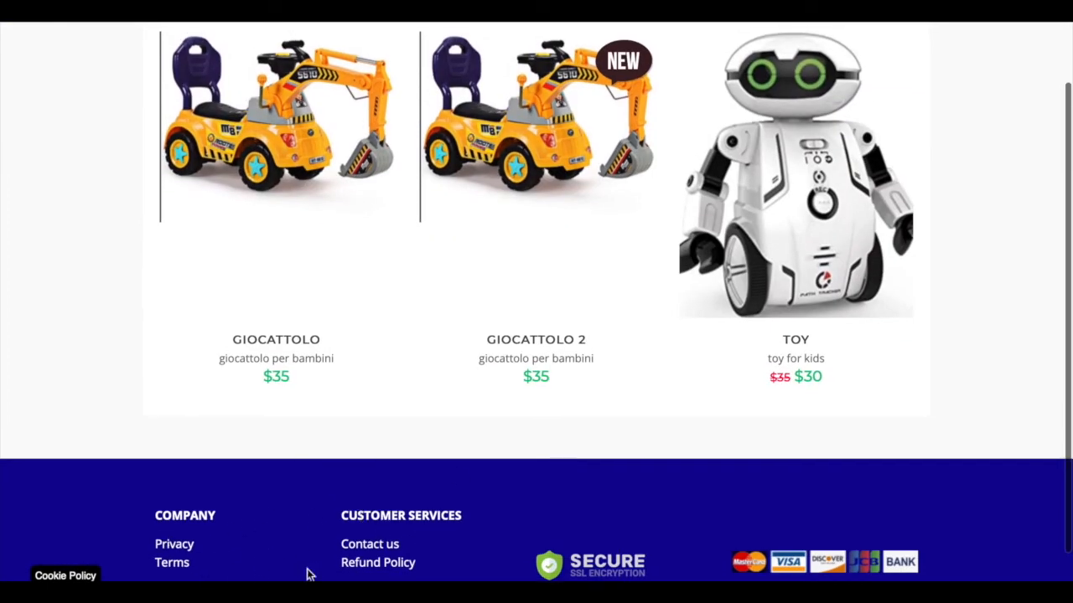
{"action": "scroll", "coordinate": [362, 377], "scroll_direction": "up", "scroll_amount": 1}
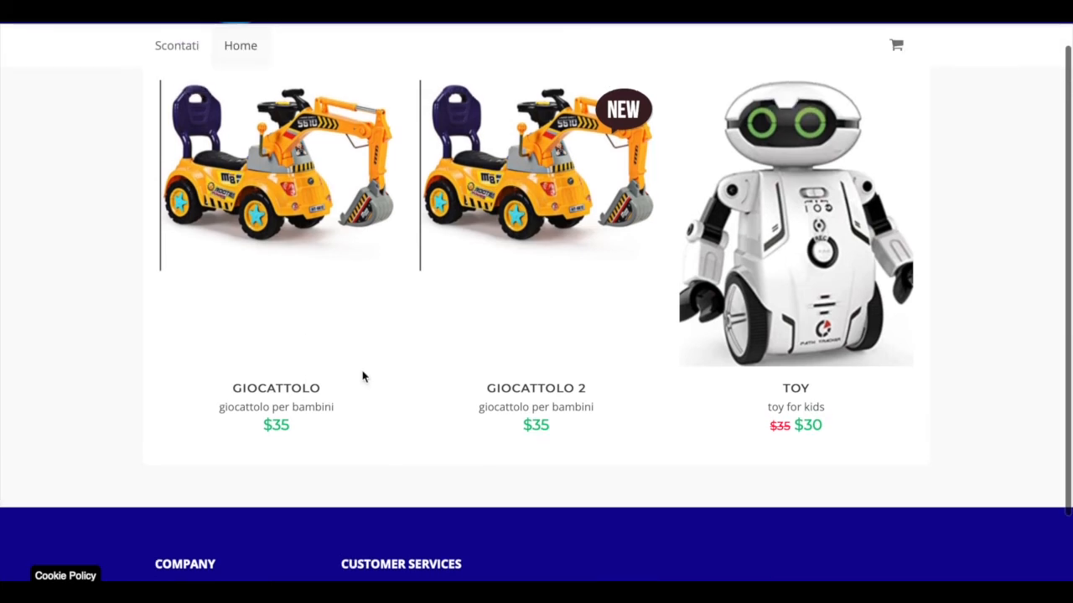
{"action": "scroll", "coordinate": [364, 117], "scroll_direction": "up", "scroll_amount": 1}
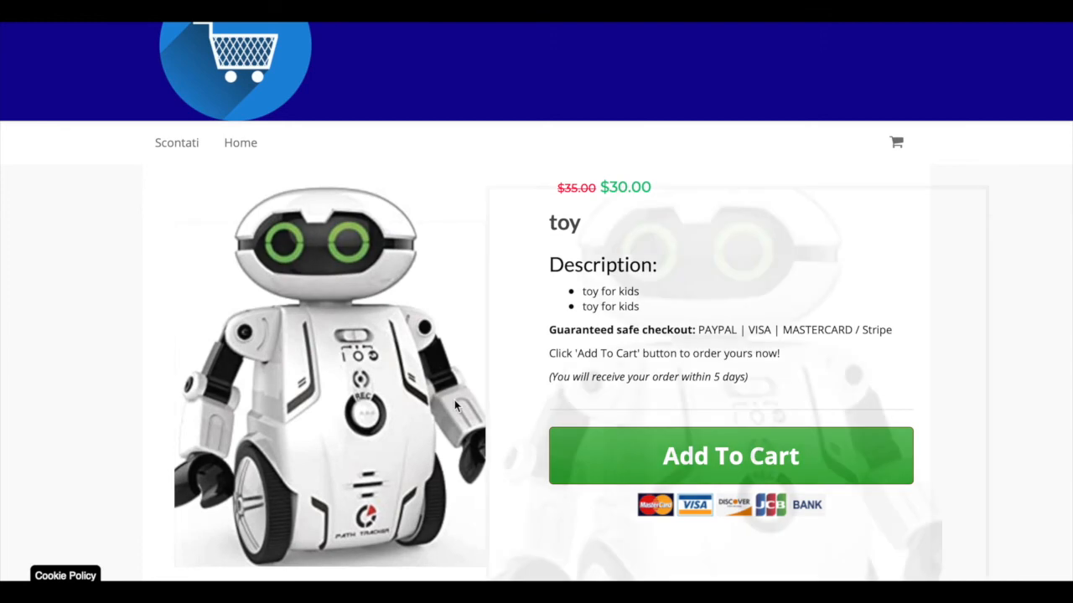
{"action": "scroll", "coordinate": [455, 400], "scroll_direction": "down", "scroll_amount": 1}
{"action": "scroll", "coordinate": [483, 477], "scroll_direction": "down", "scroll_amount": 2}
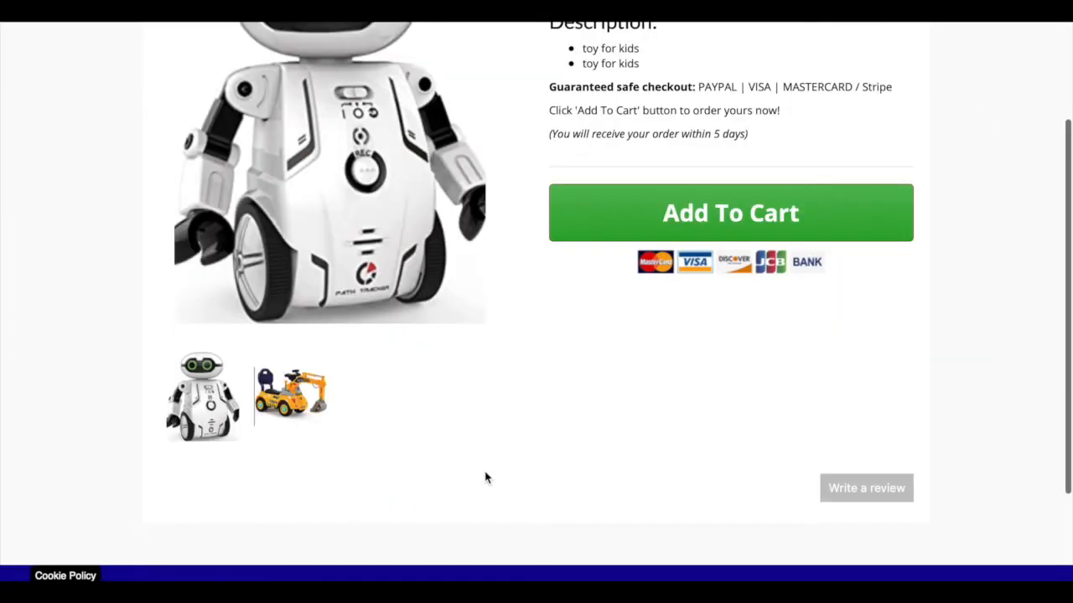
{"action": "scroll", "coordinate": [485, 477], "scroll_direction": "up", "scroll_amount": 1}
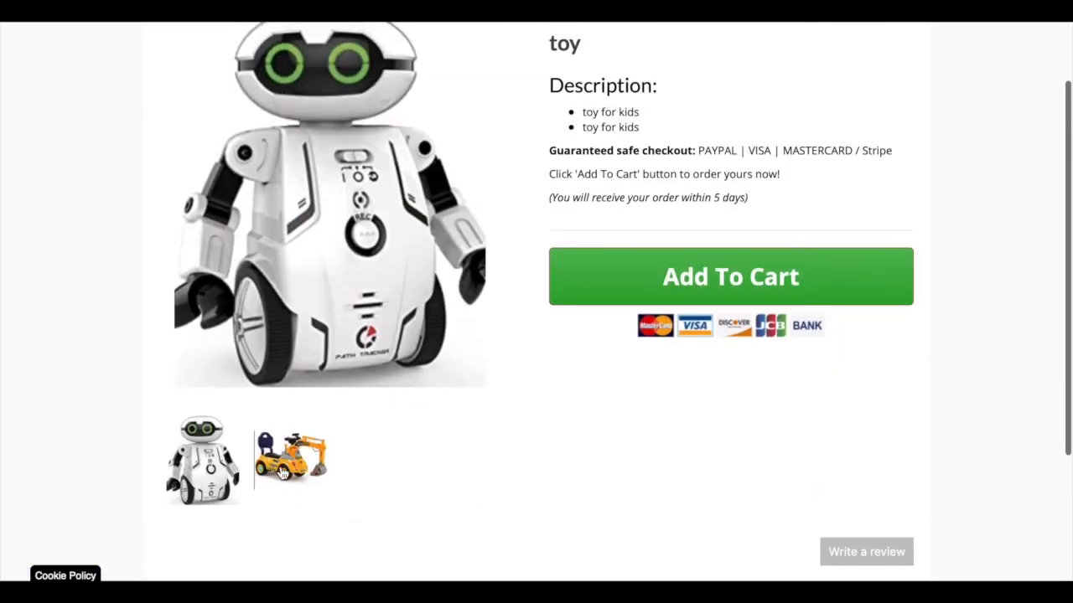
Step: Enlarge the toy product's second gallery image, the excavator, and close the zoomed view
{"action": "left_click", "coordinate": [282, 473]}
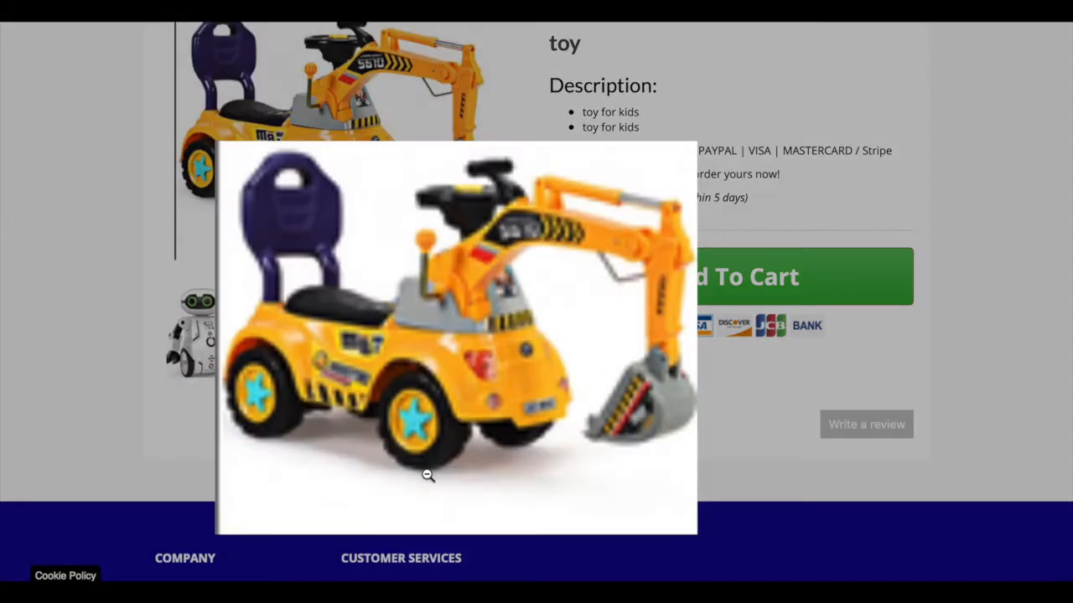
{"action": "left_click", "coordinate": [971, 147]}
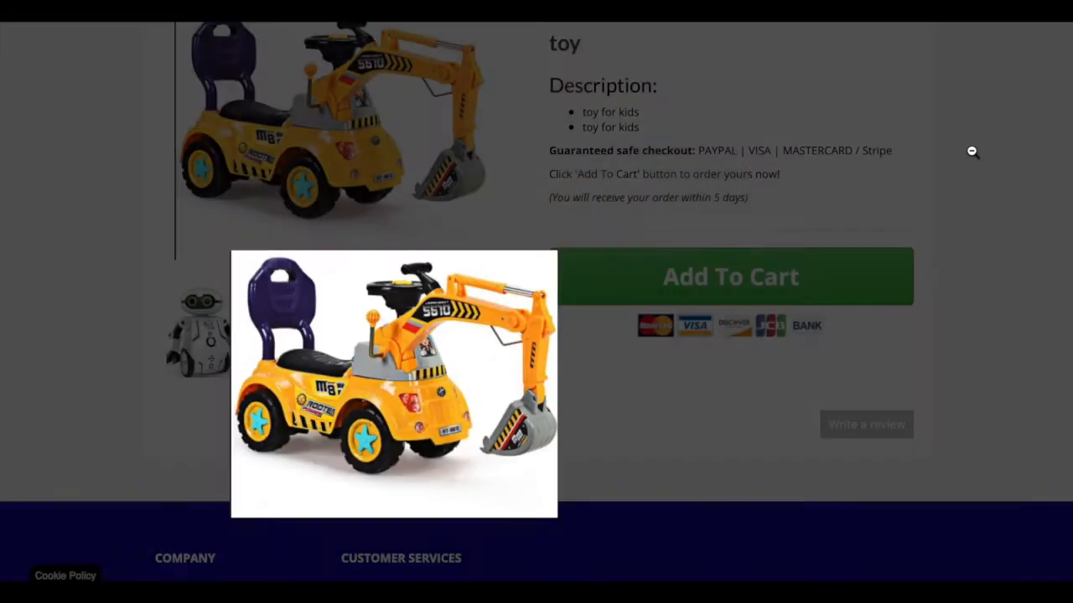
{"action": "scroll", "coordinate": [536, 318], "scroll_direction": "up", "scroll_amount": 2}
{"action": "mouse_move", "coordinate": [486, 357]}
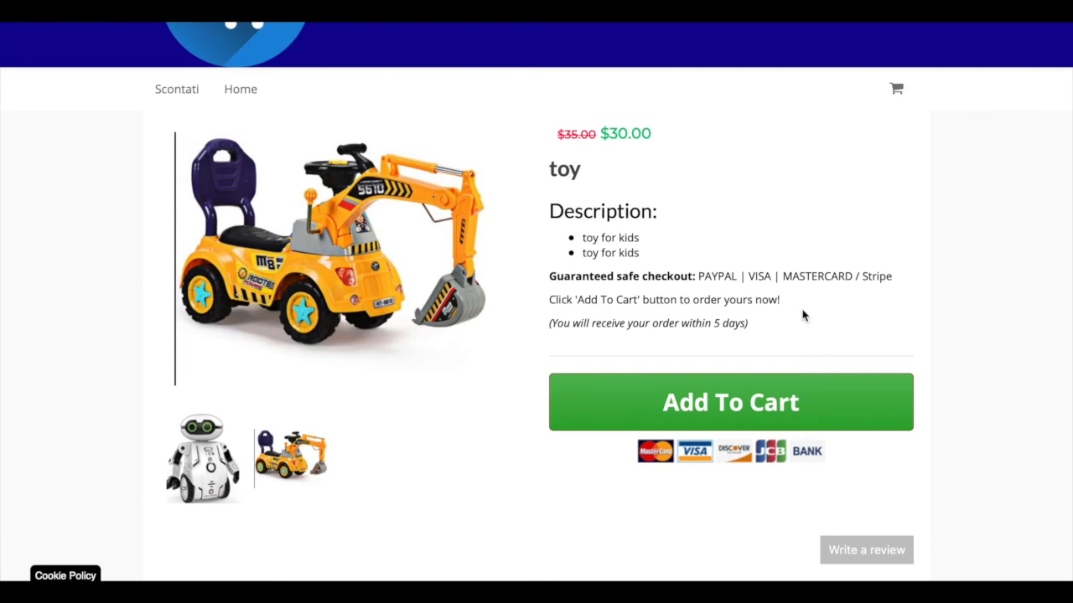
Step: Scroll through the toy product page showing the excavator image and go back to the store's home
{"action": "scroll", "coordinate": [606, 347], "scroll_direction": "down", "scroll_amount": 1}
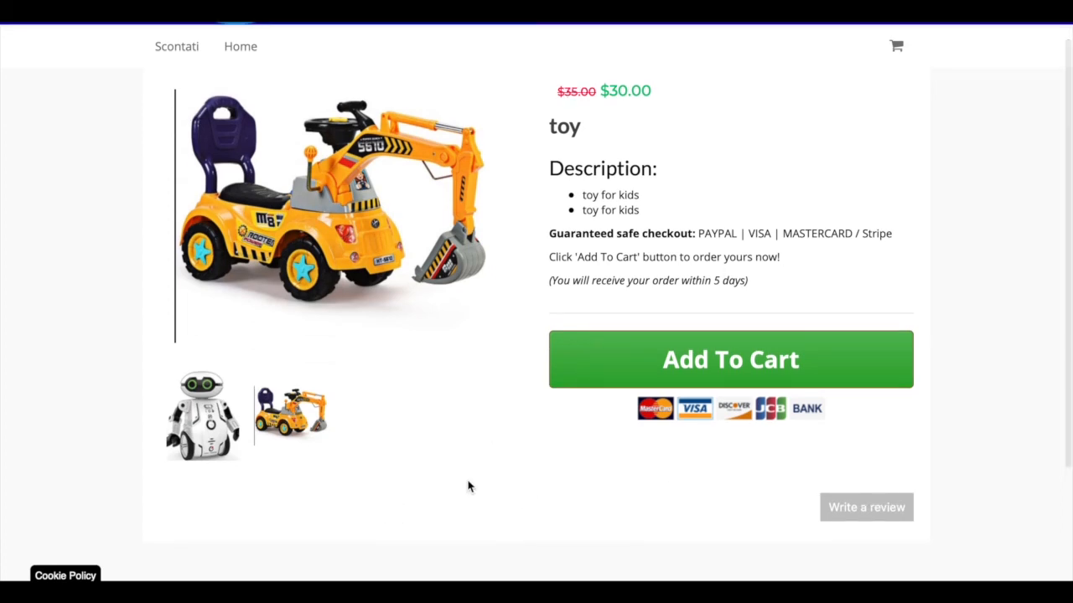
{"action": "scroll", "coordinate": [259, 510], "scroll_direction": "down", "scroll_amount": 1}
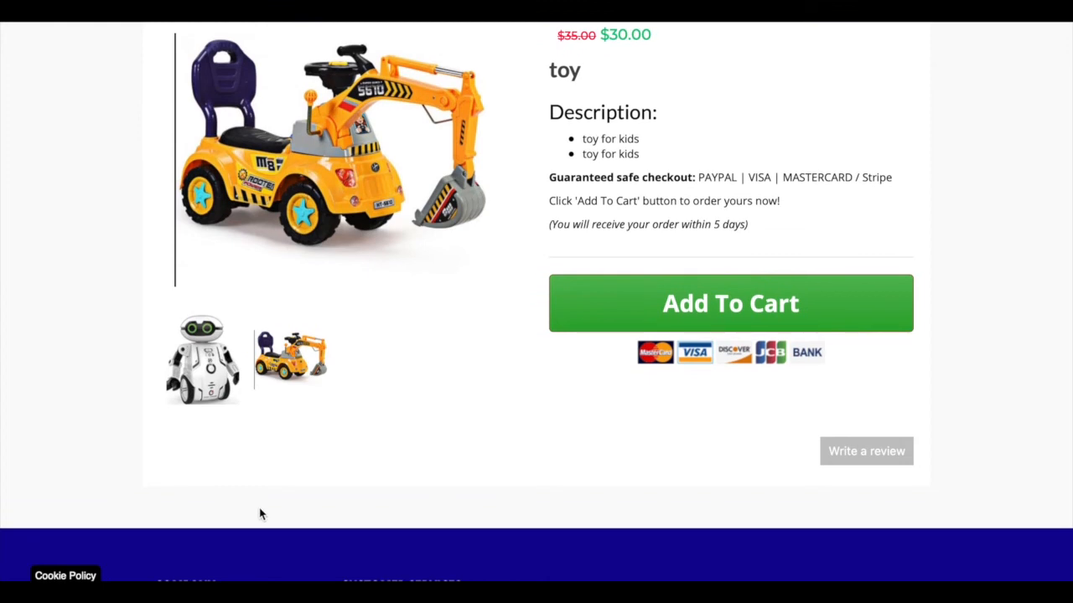
{"action": "scroll", "coordinate": [259, 513], "scroll_direction": "up", "scroll_amount": 1}
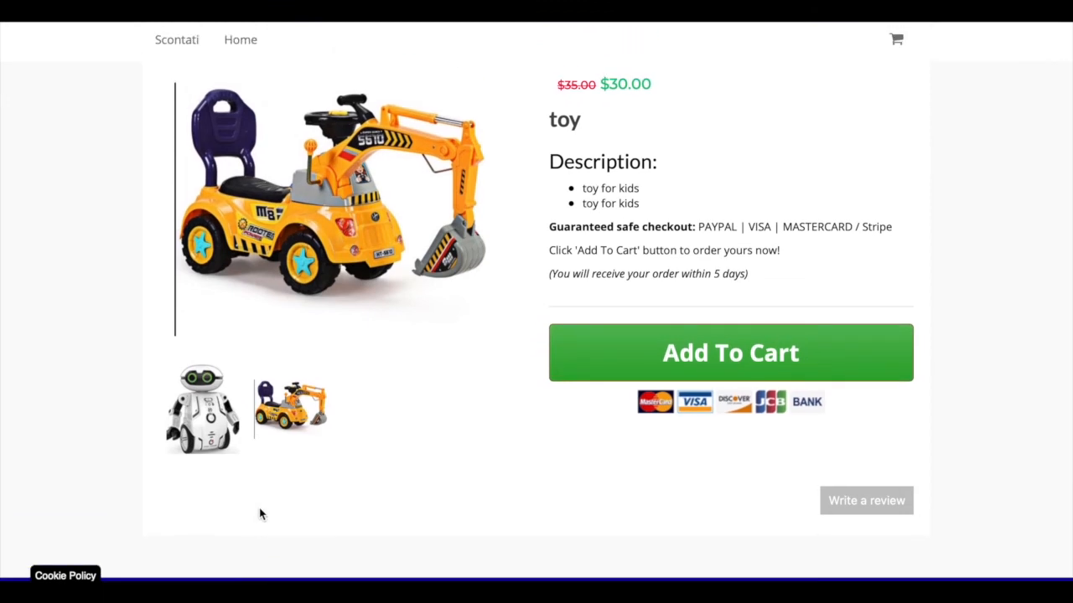
{"action": "scroll", "coordinate": [259, 513], "scroll_direction": "down", "scroll_amount": 1}
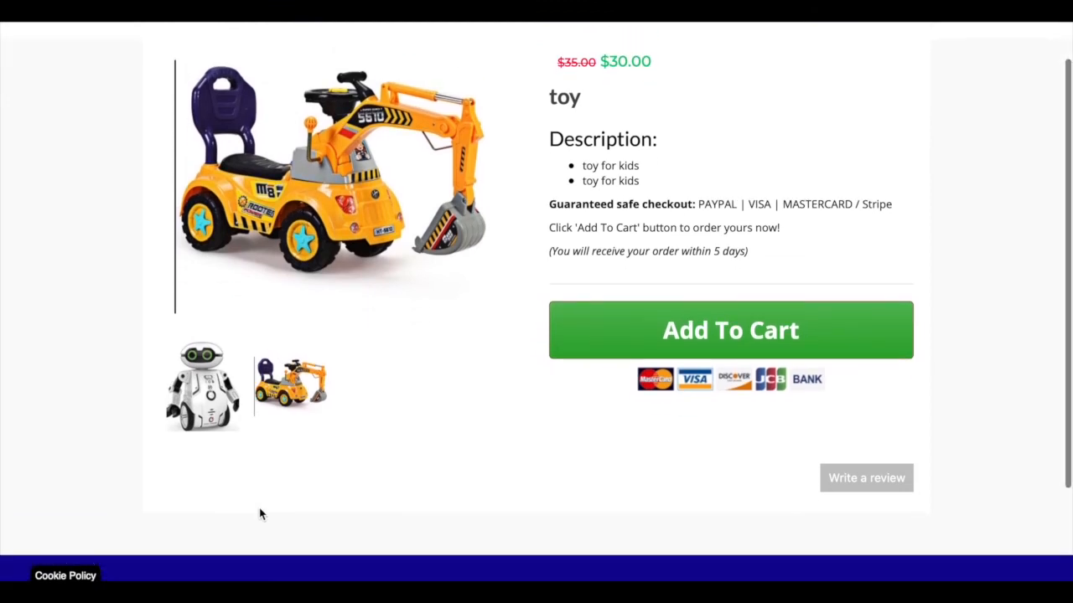
{"action": "scroll", "coordinate": [224, 523], "scroll_direction": "down", "scroll_amount": 1}
{"action": "scroll", "coordinate": [218, 525], "scroll_direction": "up", "scroll_amount": 1}
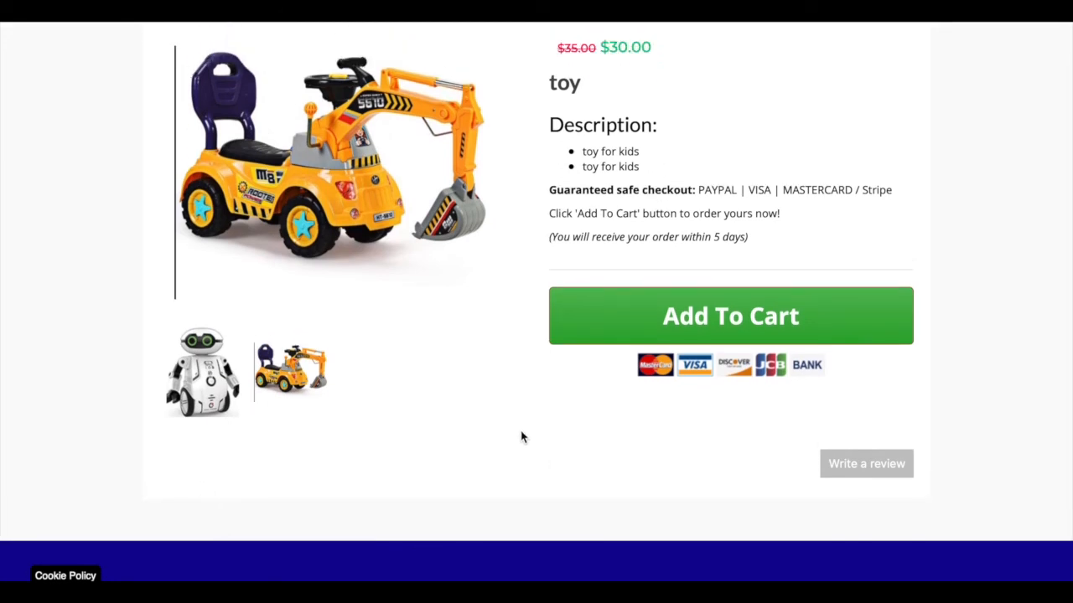
{"action": "scroll", "coordinate": [522, 436], "scroll_direction": "up", "scroll_amount": 3}
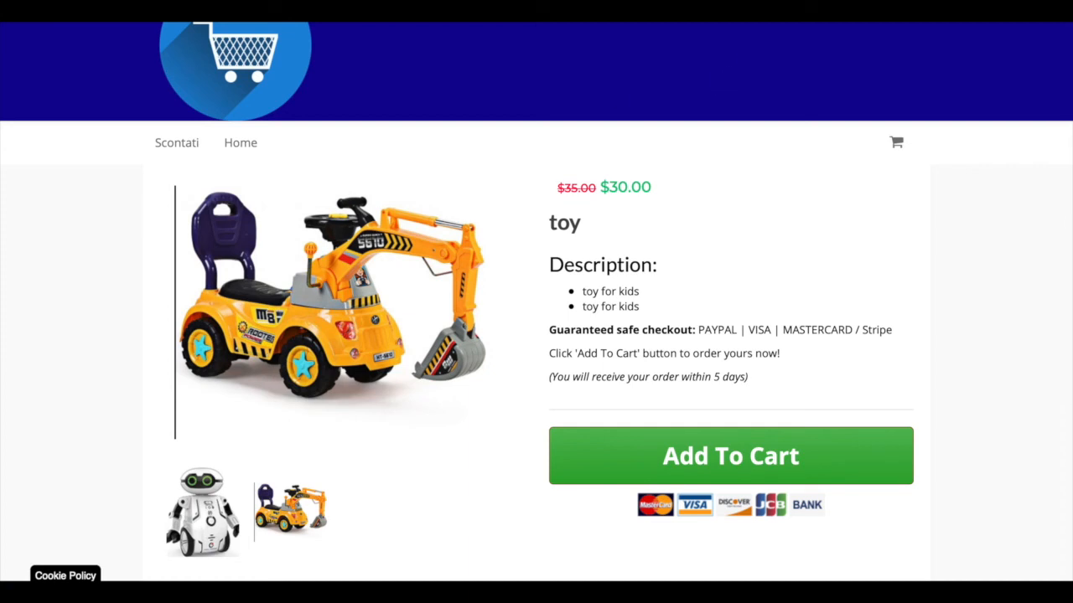
{"action": "left_click", "coordinate": [240, 143]}
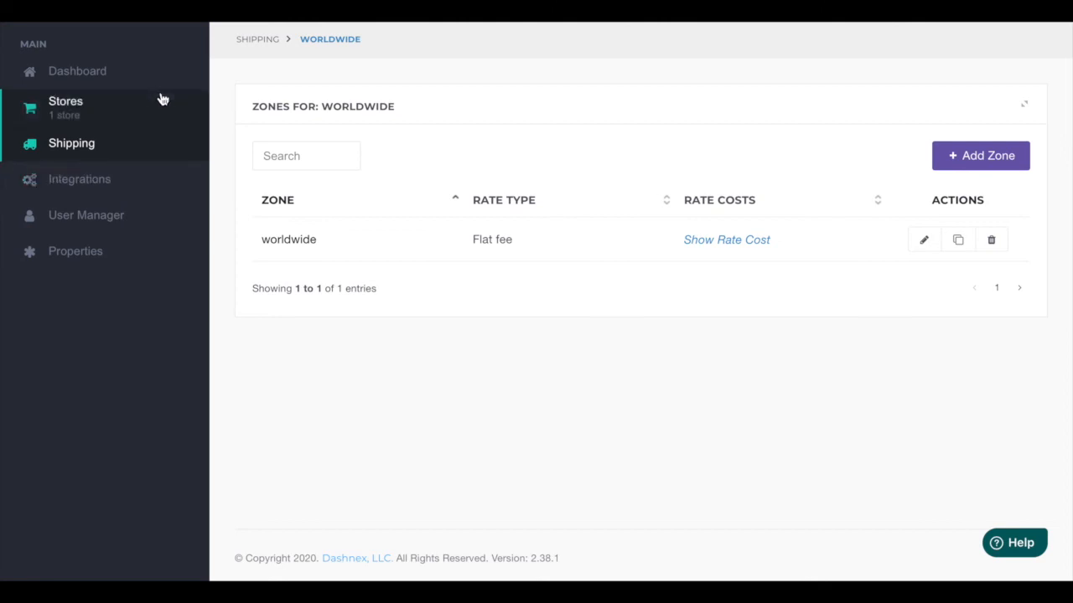
Step: Open the admin Dashboard and scroll through its sales chart and section shortcuts
{"action": "left_click", "coordinate": [78, 77]}
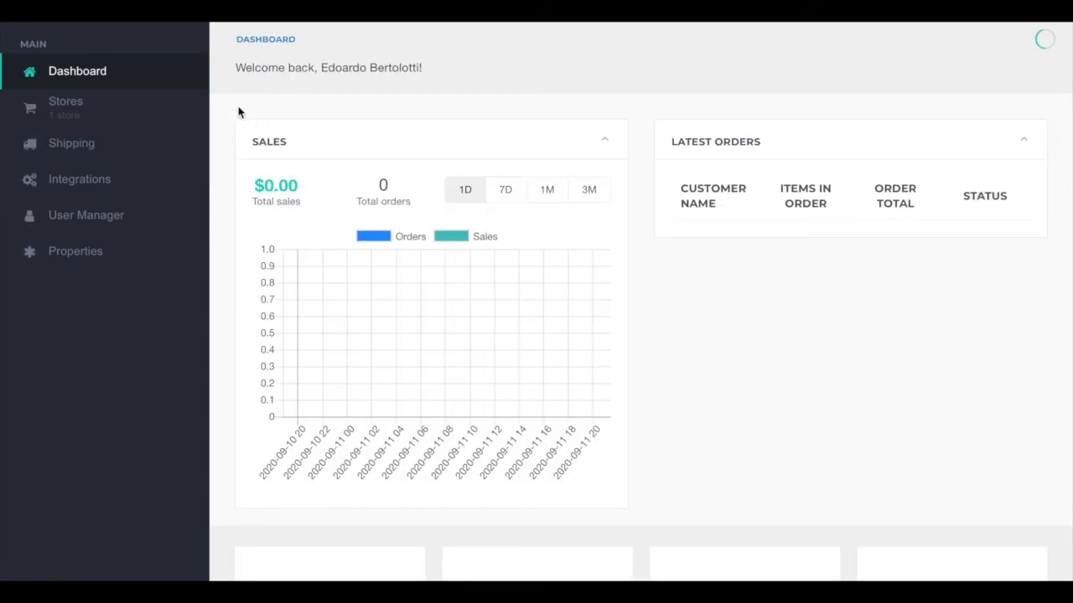
{"action": "scroll", "coordinate": [681, 286], "scroll_direction": "down", "scroll_amount": 3}
{"action": "scroll", "coordinate": [682, 286], "scroll_direction": "up", "scroll_amount": 2}
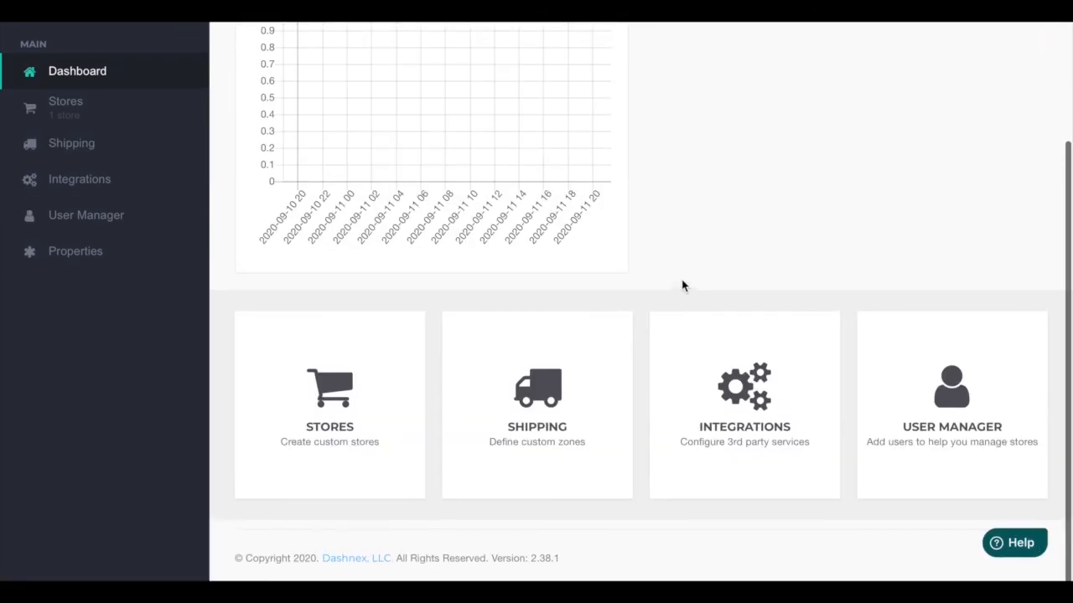
{"action": "scroll", "coordinate": [681, 285], "scroll_direction": "up", "scroll_amount": 1}
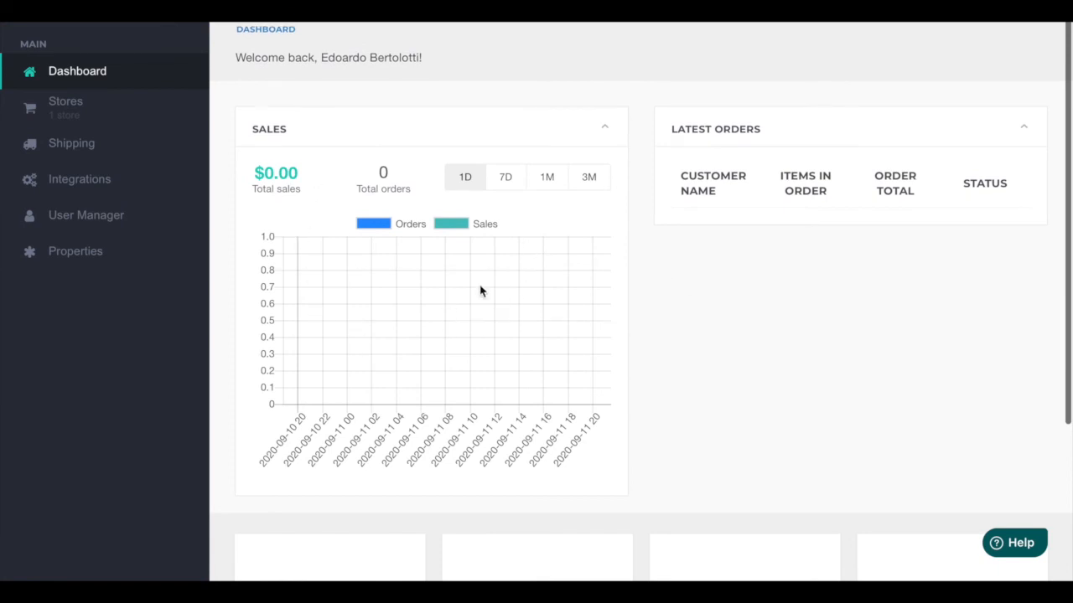
Step: Switch the dashboard sales chart to the 7D range and scroll through it
{"action": "left_click", "coordinate": [513, 188]}
{"action": "scroll", "coordinate": [675, 353], "scroll_direction": "down", "scroll_amount": 1}
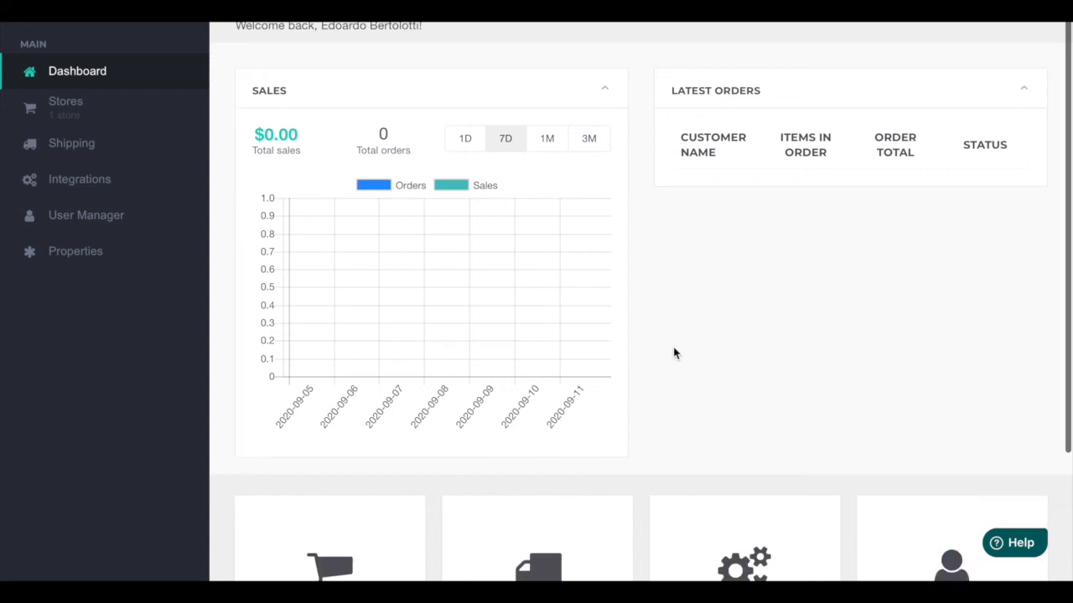
{"action": "scroll", "coordinate": [674, 353], "scroll_direction": "down", "scroll_amount": 1}
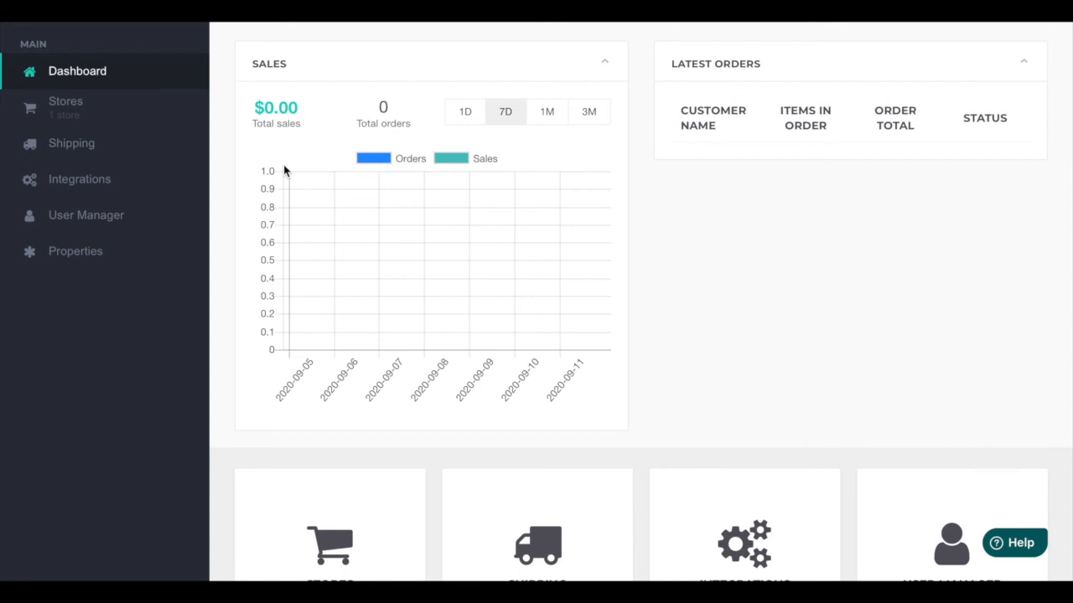
{"action": "scroll", "coordinate": [787, 337], "scroll_direction": "down", "scroll_amount": 4}
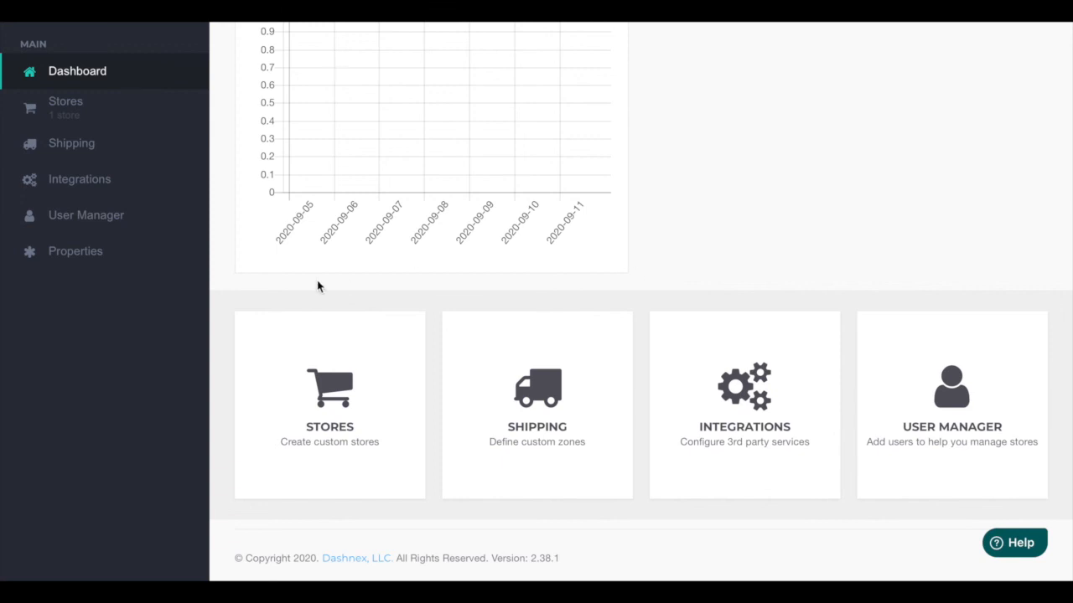
Step: Open the store's overview page and browse its sales chart and management sections
{"action": "left_click", "coordinate": [348, 430]}
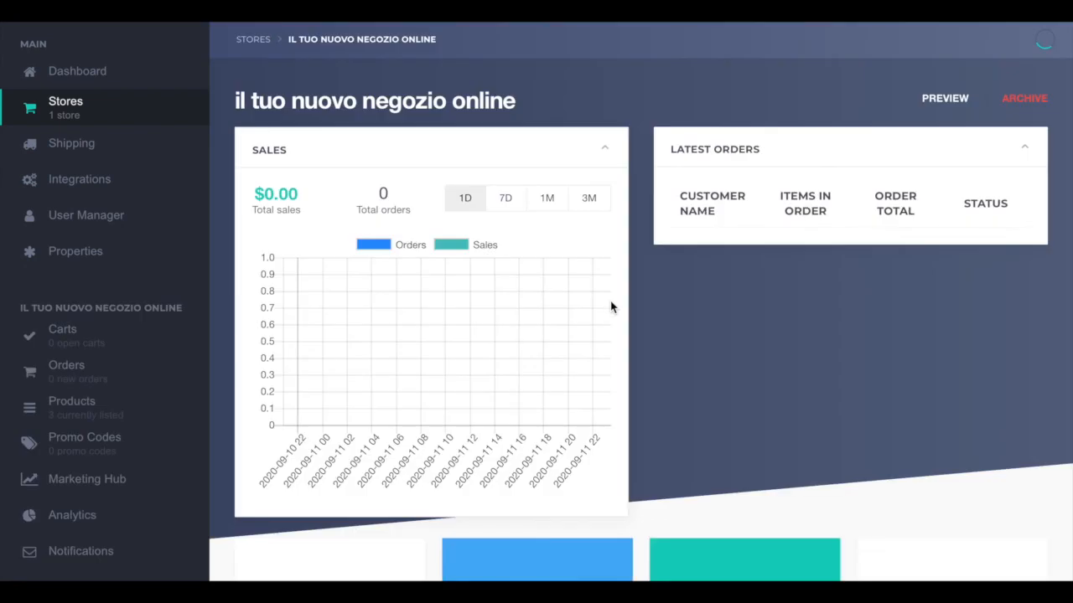
{"action": "scroll", "coordinate": [729, 339], "scroll_direction": "down", "scroll_amount": 1}
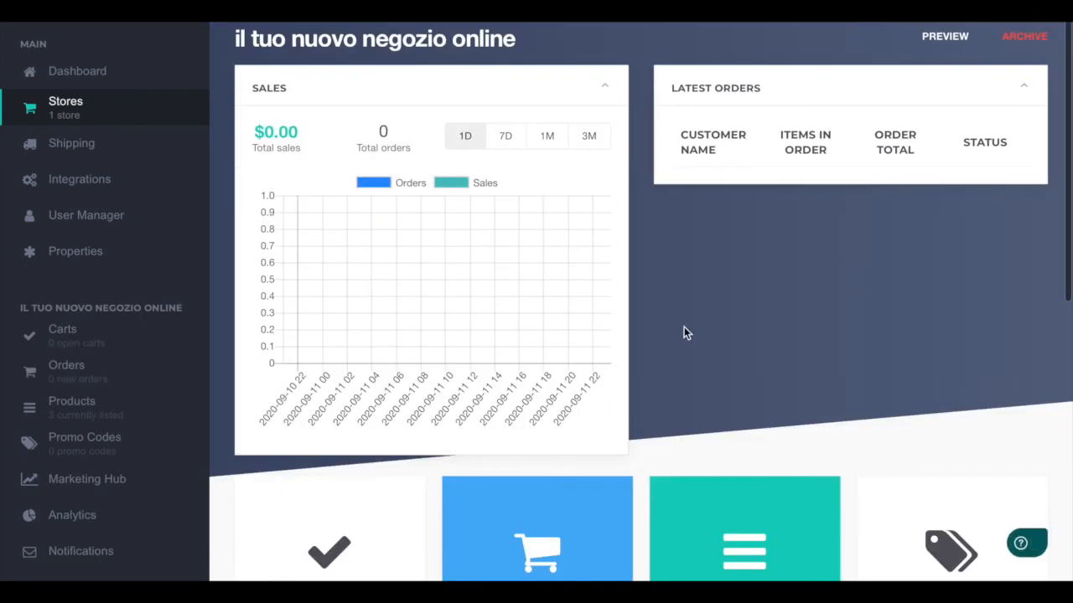
{"action": "scroll", "coordinate": [737, 266], "scroll_direction": "up", "scroll_amount": 1}
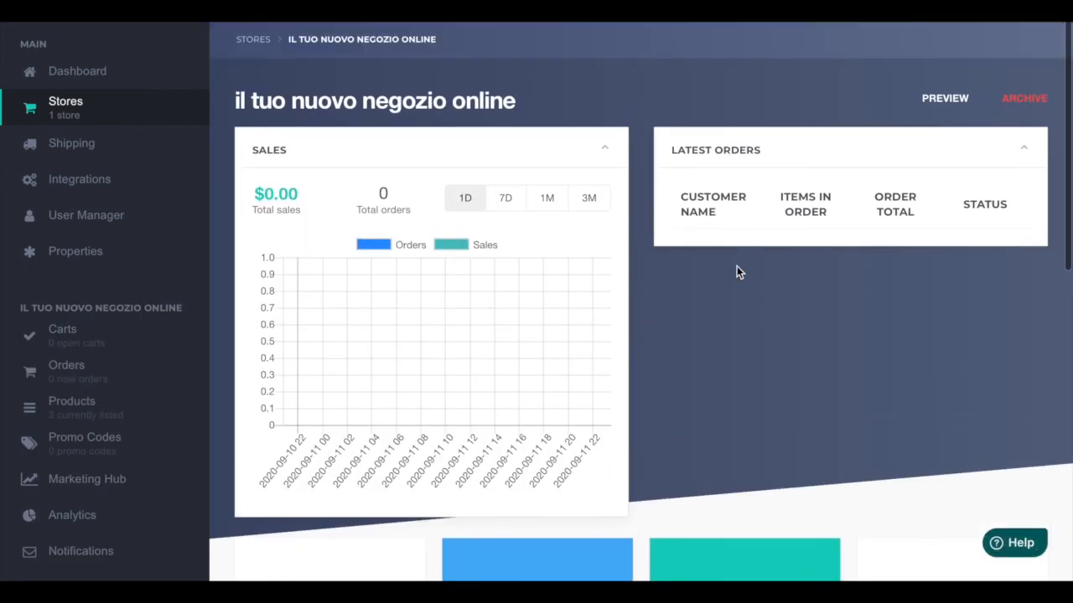
{"action": "scroll", "coordinate": [736, 266], "scroll_direction": "down", "scroll_amount": 3}
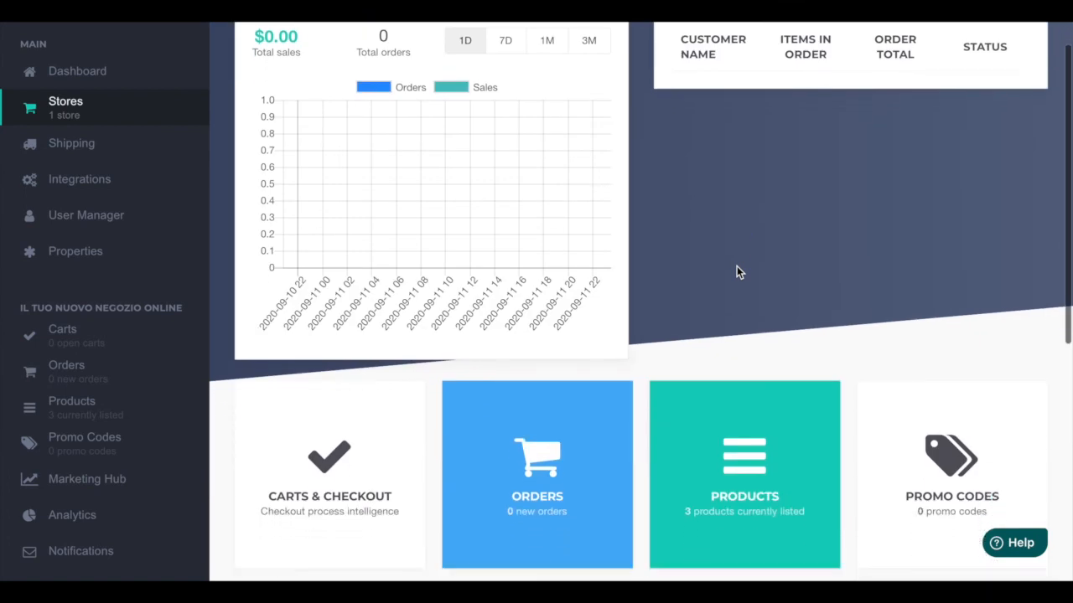
{"action": "scroll", "coordinate": [737, 266], "scroll_direction": "down", "scroll_amount": 1}
{"action": "scroll", "coordinate": [737, 271], "scroll_direction": "down", "scroll_amount": 1}
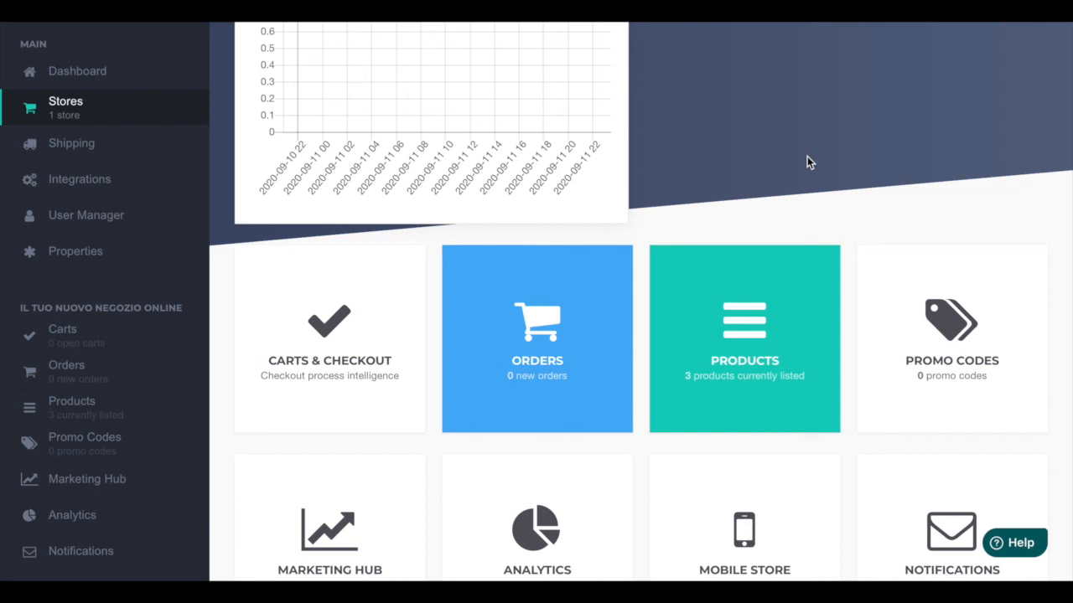
{"action": "scroll", "coordinate": [807, 163], "scroll_direction": "down", "scroll_amount": 1}
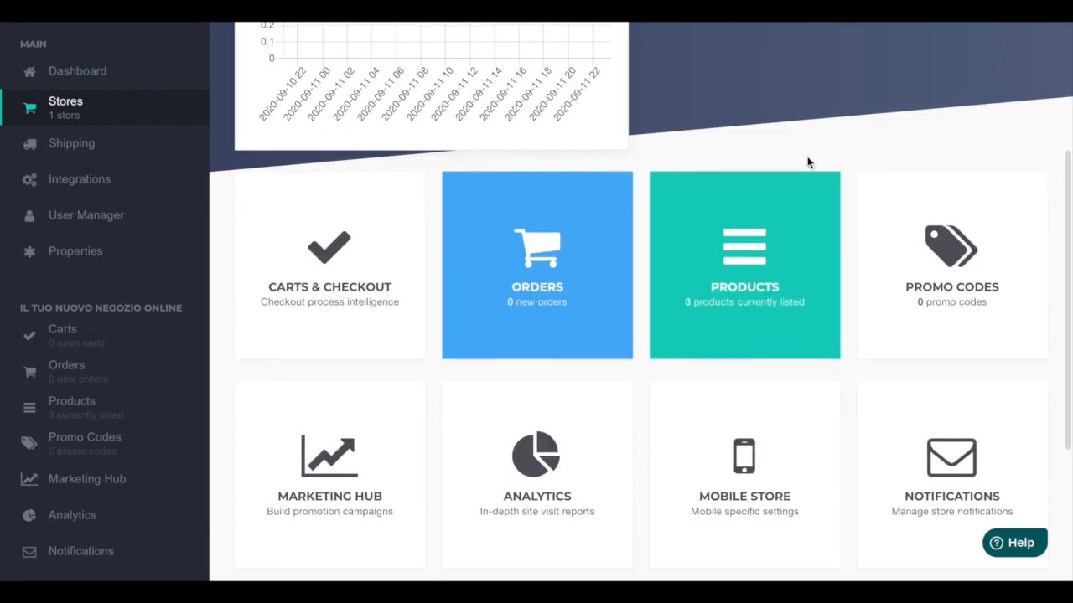
{"action": "scroll", "coordinate": [807, 163], "scroll_direction": "up", "scroll_amount": 1}
{"action": "scroll", "coordinate": [807, 159], "scroll_direction": "up", "scroll_amount": 3}
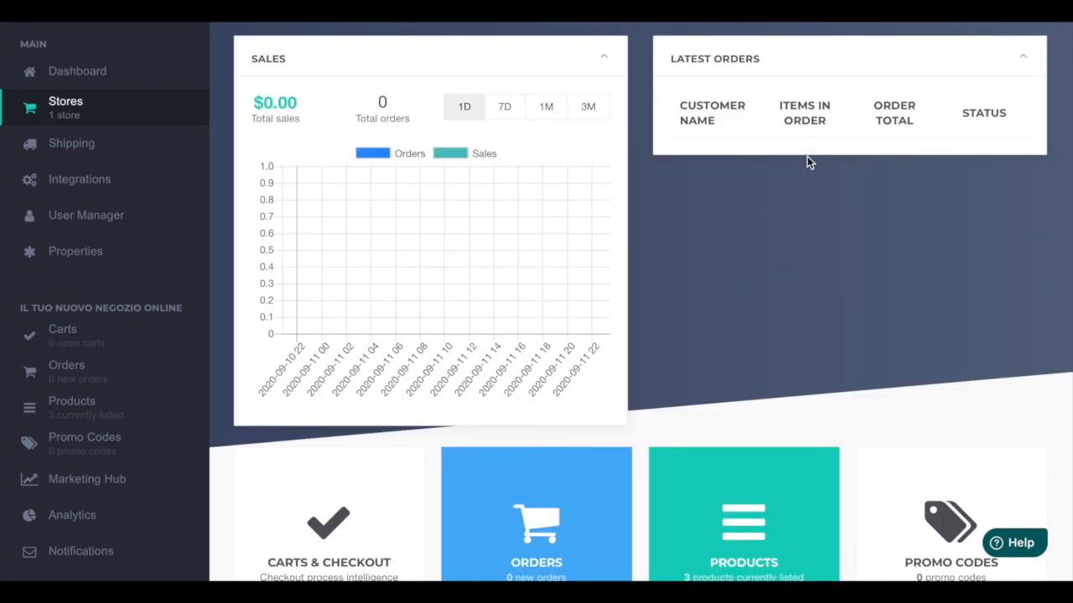
{"action": "scroll", "coordinate": [776, 303], "scroll_direction": "down", "scroll_amount": 2}
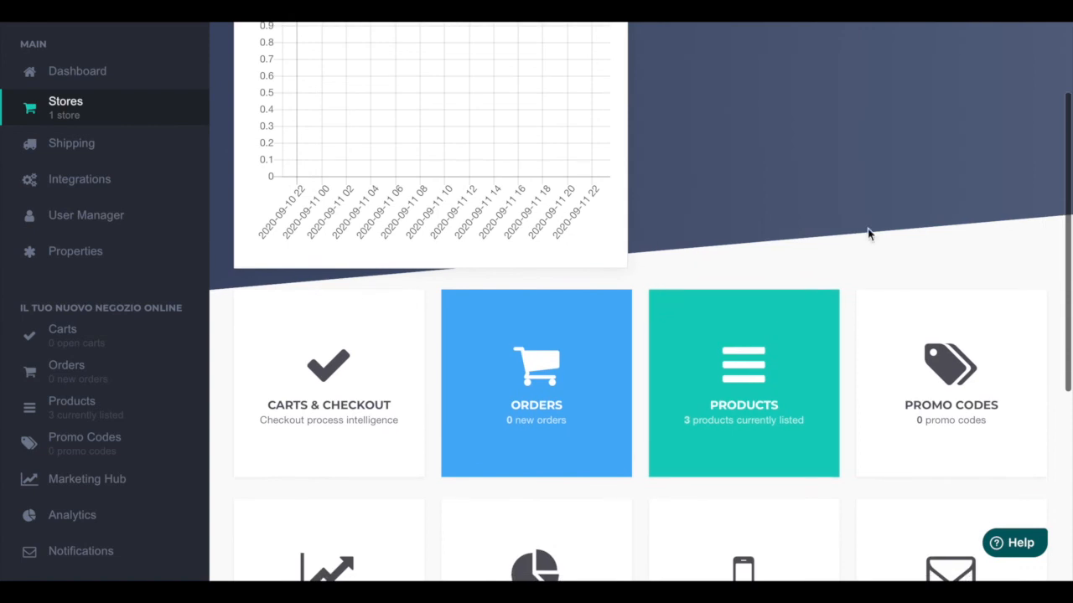
{"action": "scroll", "coordinate": [869, 232], "scroll_direction": "down", "scroll_amount": 1}
{"action": "scroll", "coordinate": [868, 229], "scroll_direction": "down", "scroll_amount": 2}
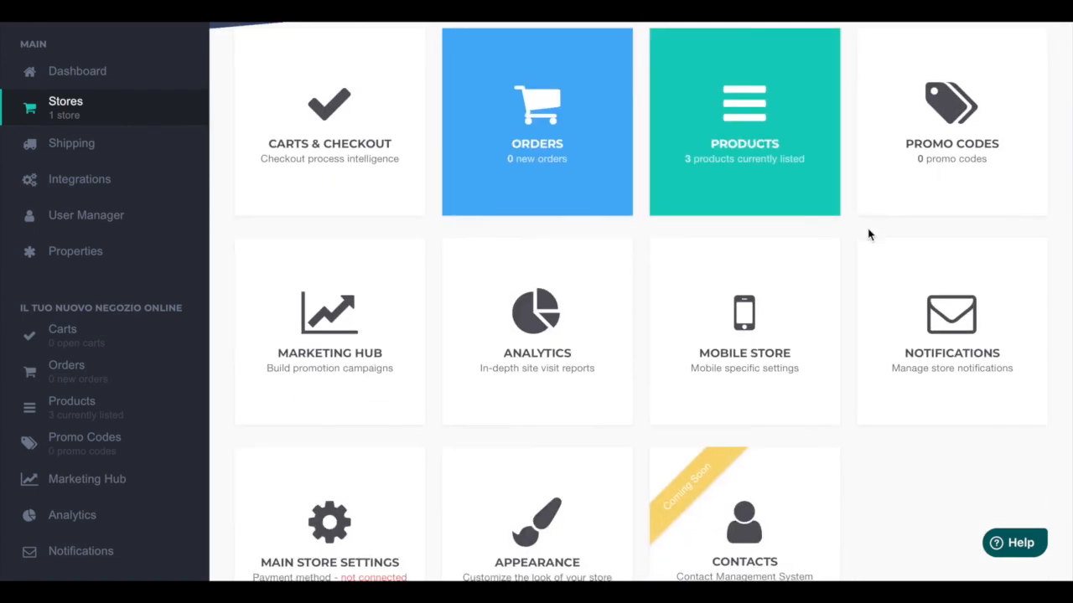
{"action": "scroll", "coordinate": [923, 537], "scroll_direction": "down", "scroll_amount": 1}
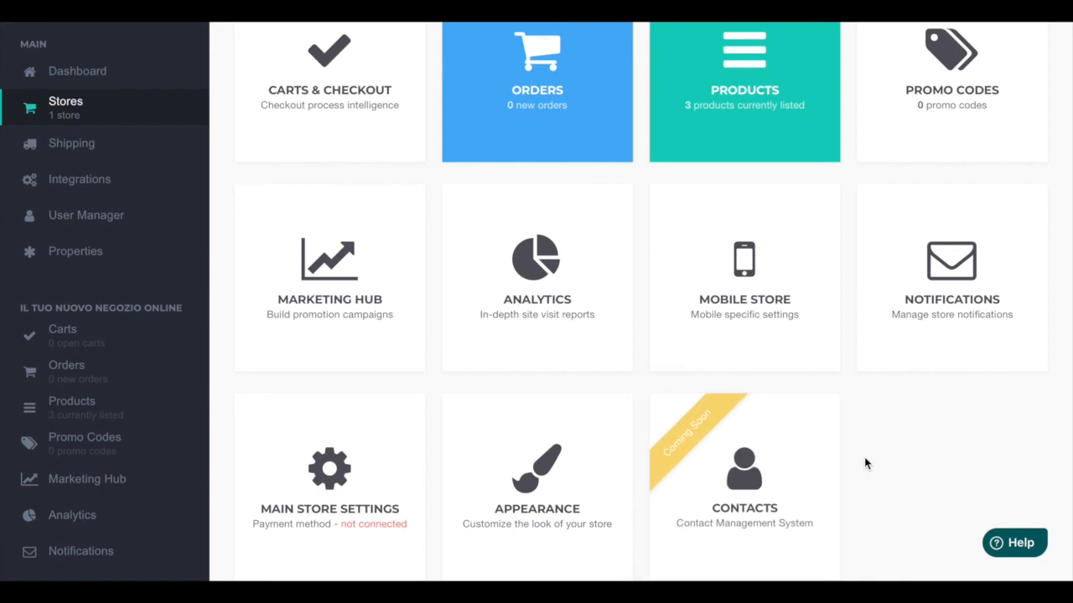
{"action": "scroll", "coordinate": [864, 464], "scroll_direction": "up", "scroll_amount": 2}
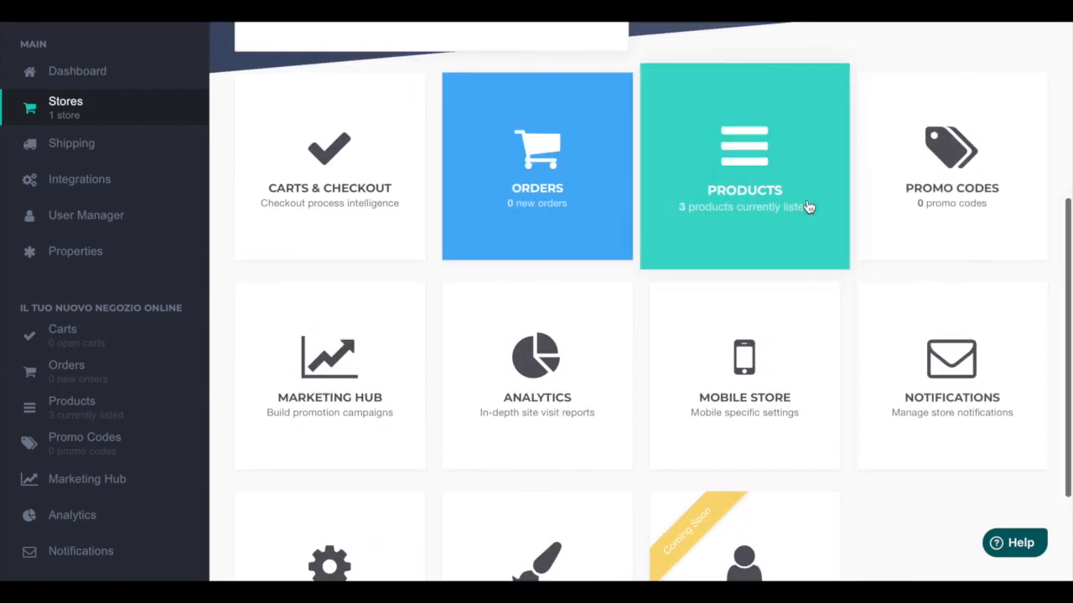
{"action": "scroll", "coordinate": [553, 318], "scroll_direction": "down", "scroll_amount": 1}
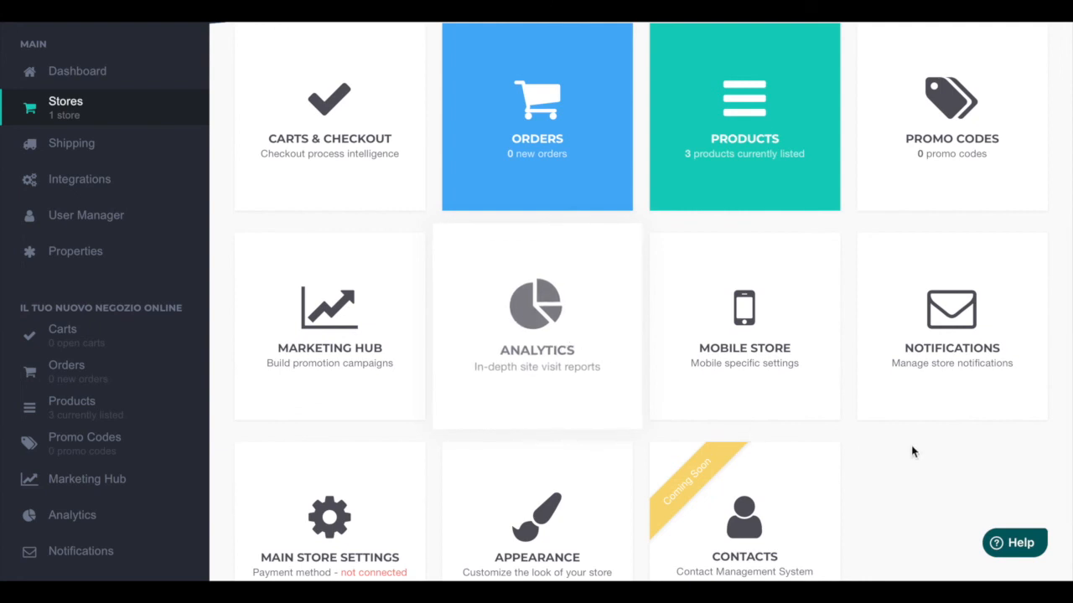
Step: Open the store's Analytics page and scroll through its visit reports
{"action": "left_click", "coordinate": [618, 393]}
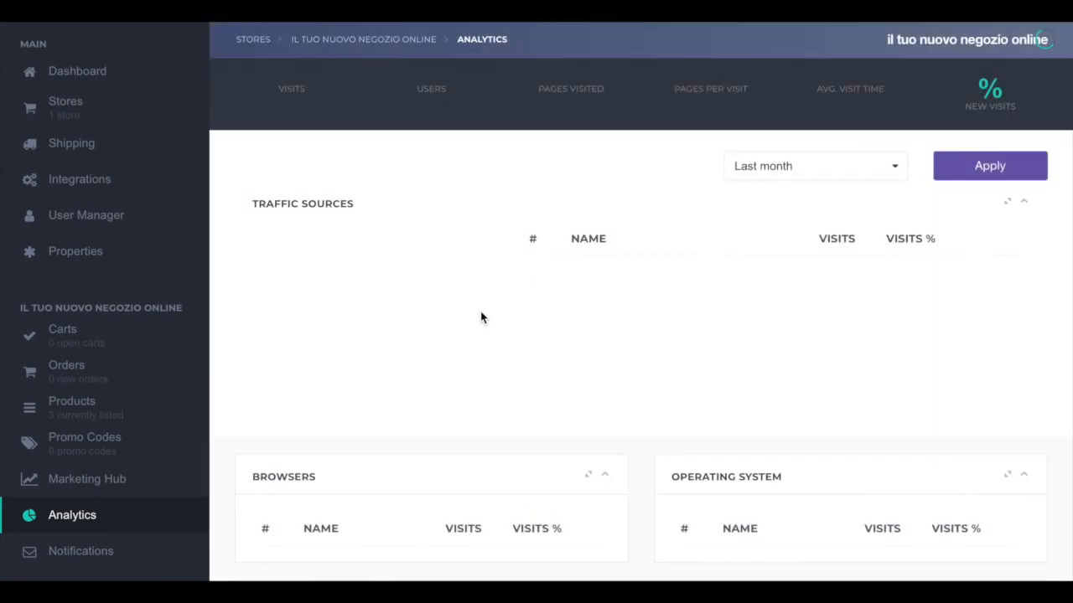
{"action": "scroll", "coordinate": [482, 318], "scroll_direction": "down", "scroll_amount": 4}
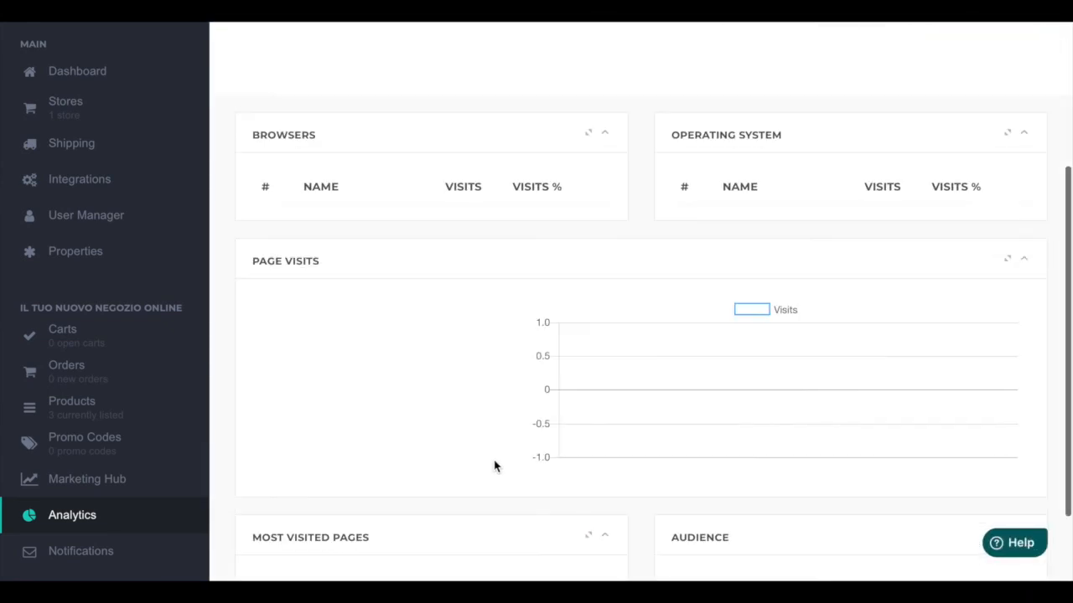
Step: Scroll through the Analytics page's browser, operating system, page visits, most visited pages and audience reports
{"action": "scroll", "coordinate": [494, 467], "scroll_direction": "down", "scroll_amount": 2}
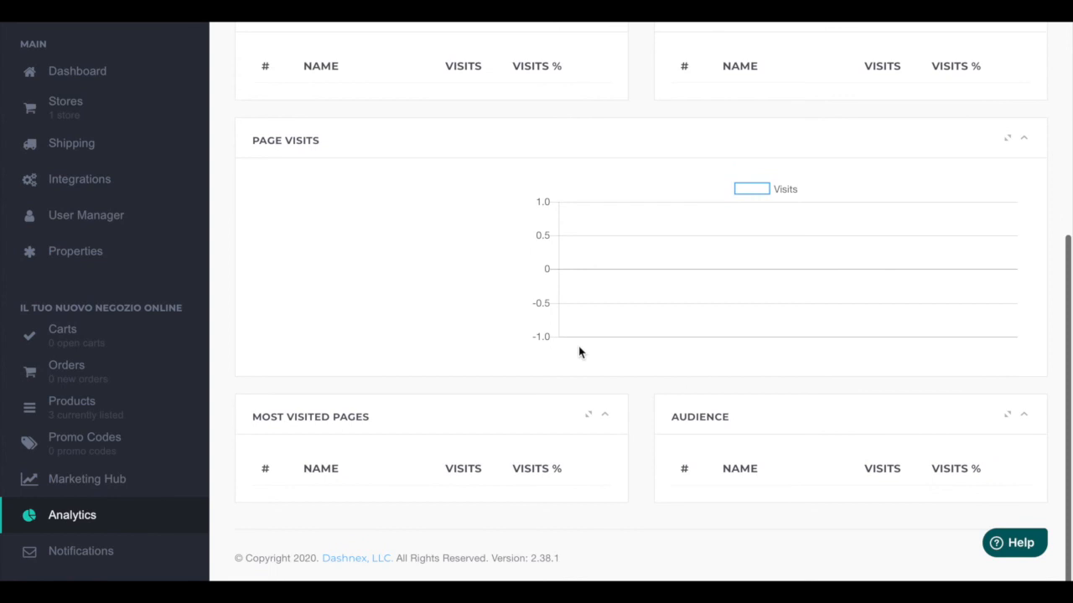
{"action": "scroll", "coordinate": [578, 352], "scroll_direction": "up", "scroll_amount": 4}
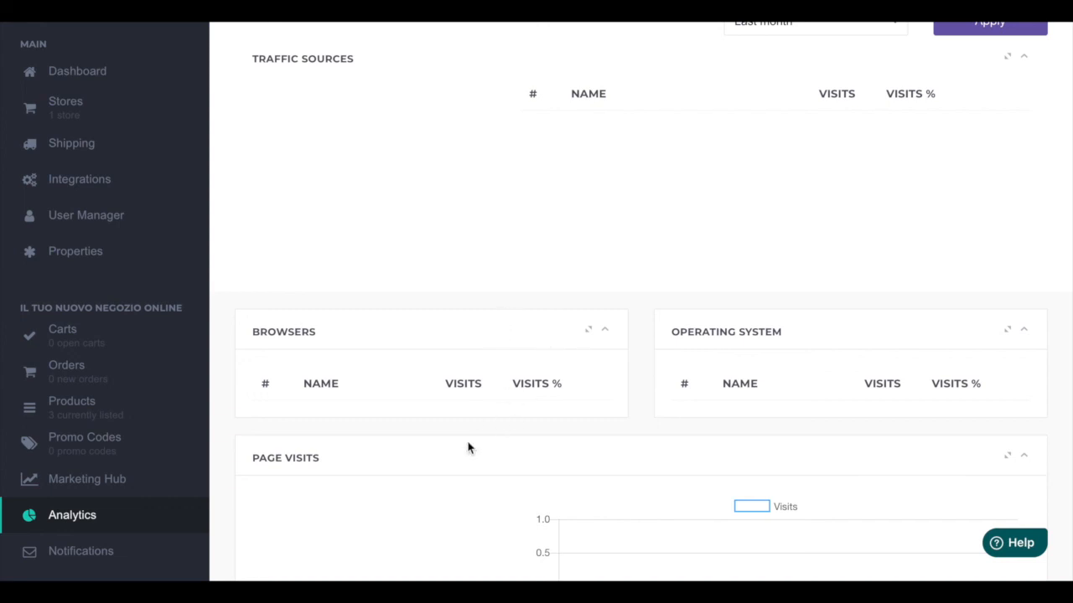
{"action": "scroll", "coordinate": [466, 445], "scroll_direction": "down", "scroll_amount": 3}
{"action": "scroll", "coordinate": [467, 445], "scroll_direction": "down", "scroll_amount": 1}
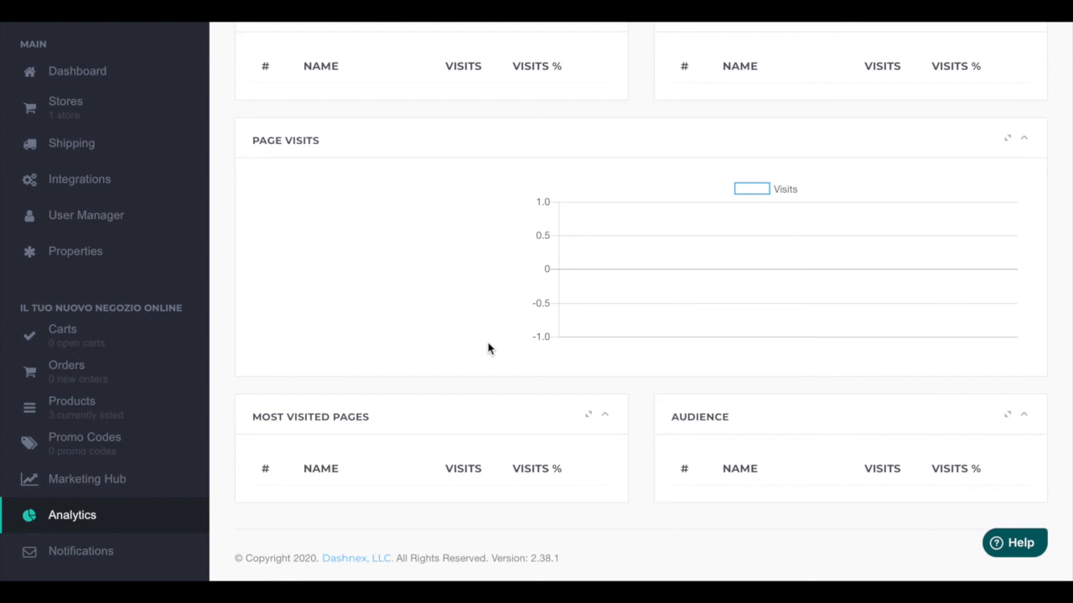
{"action": "scroll", "coordinate": [489, 349], "scroll_direction": "up", "scroll_amount": 1}
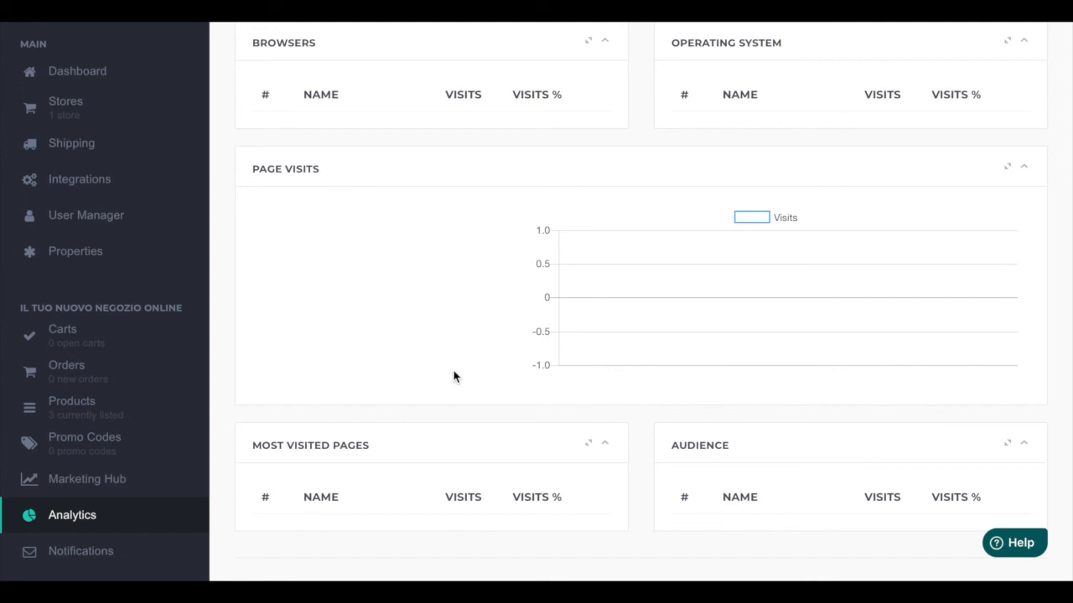
{"action": "scroll", "coordinate": [451, 381], "scroll_direction": "down", "scroll_amount": 2}
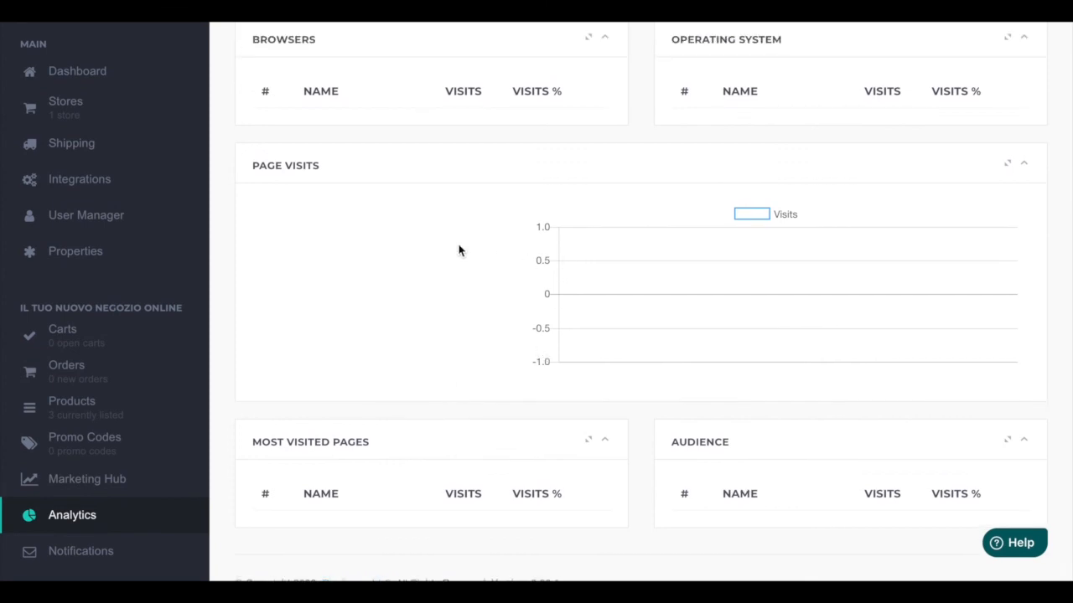
{"action": "scroll", "coordinate": [575, 367], "scroll_direction": "down", "scroll_amount": 1}
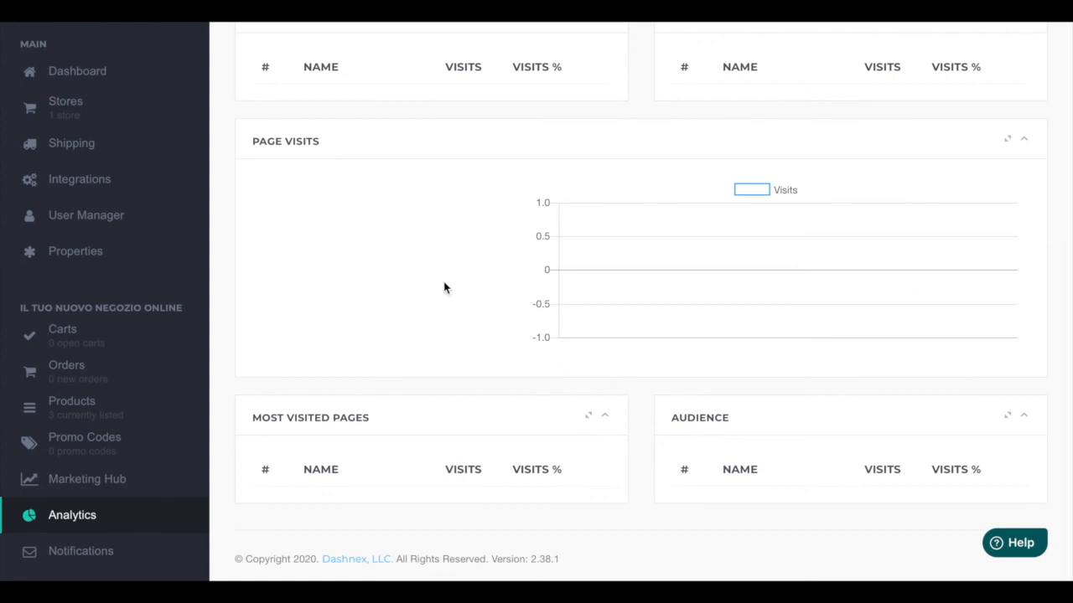
{"action": "scroll", "coordinate": [444, 287], "scroll_direction": "up", "scroll_amount": 1}
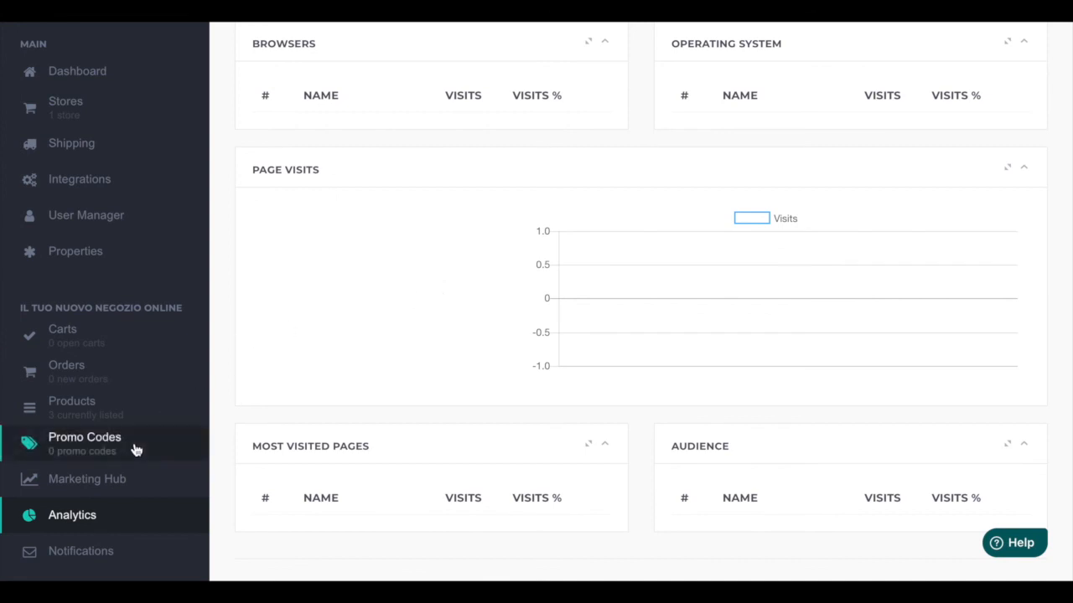
{"action": "scroll", "coordinate": [109, 503], "scroll_direction": "down", "scroll_amount": 2}
{"action": "scroll", "coordinate": [108, 515], "scroll_direction": "up", "scroll_amount": 2}
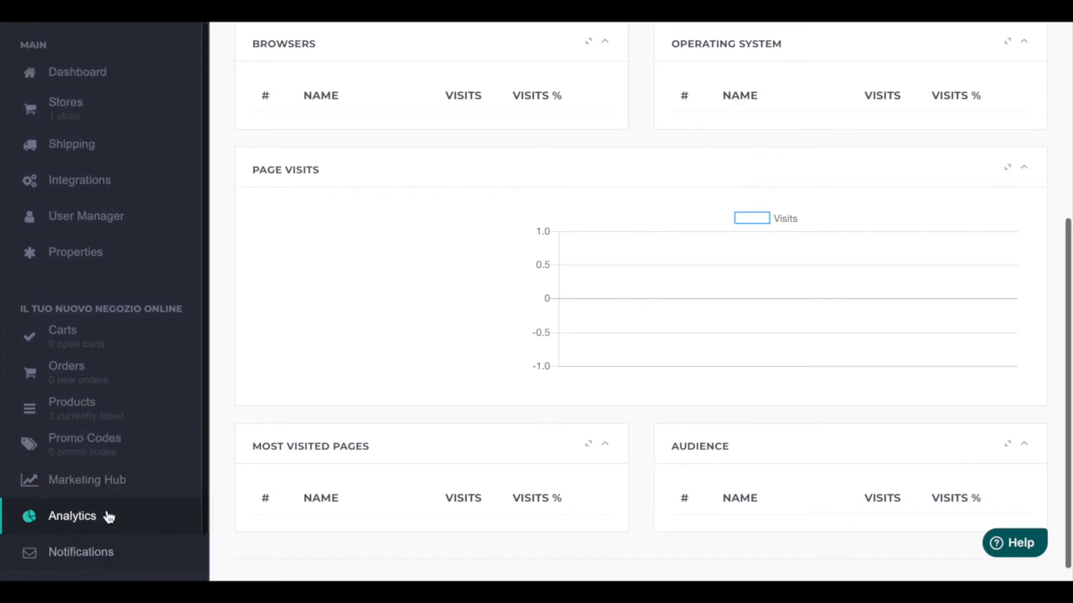